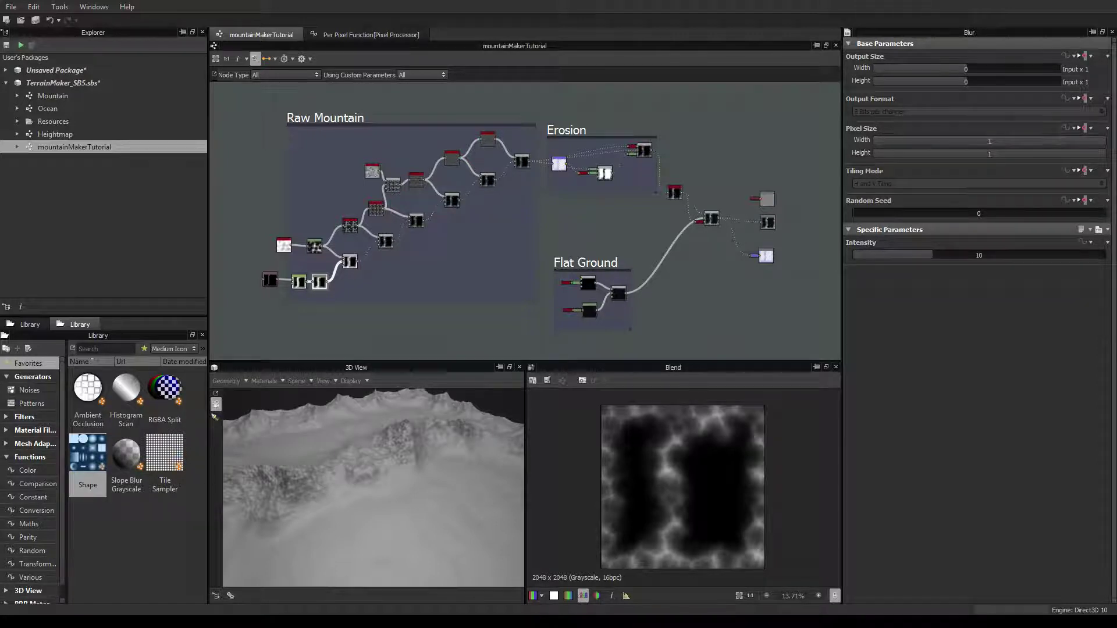
Select the existing strokes drawn in the SVG node that feeds the Raw Mountain chain and delete them
{"action": "left_click_drag", "start_coordinate": [319, 469], "coordinate": [375, 442]}
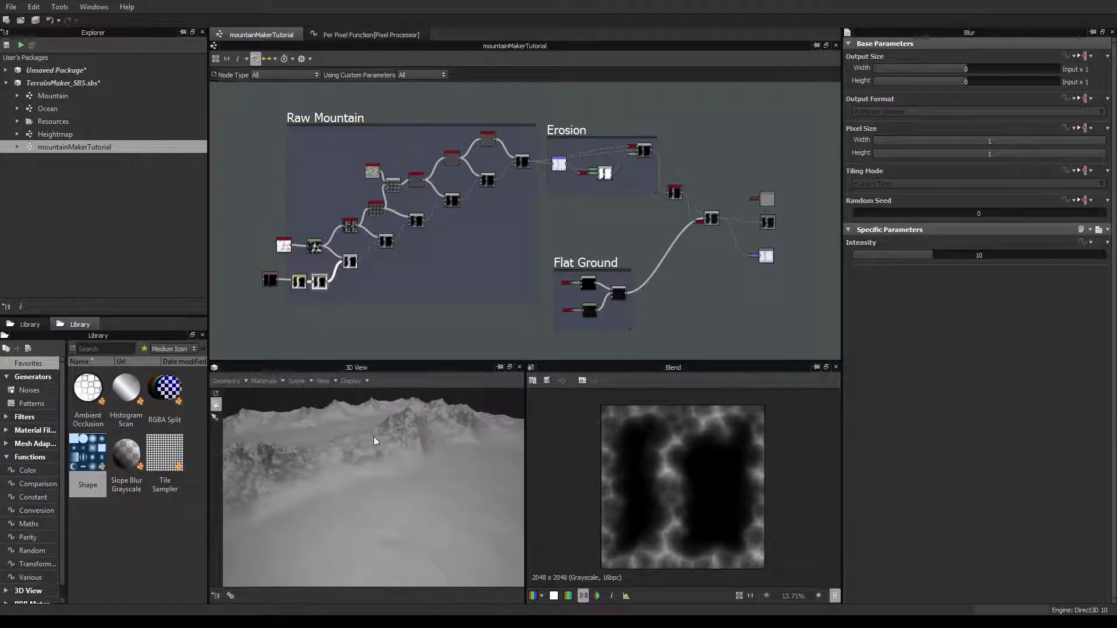
{"action": "left_click", "coordinate": [270, 281]}
{"action": "left_click_drag", "start_coordinate": [294, 453], "coordinate": [366, 442]}
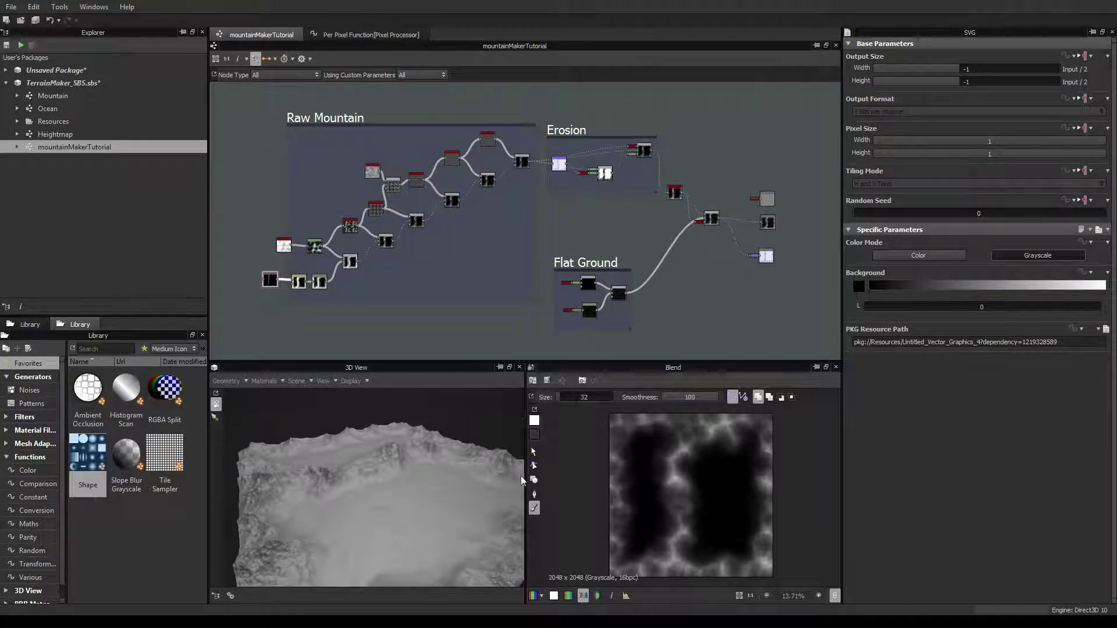
{"action": "left_click", "coordinate": [534, 452]}
{"action": "left_click_drag", "start_coordinate": [592, 420], "coordinate": [781, 508]}
{"action": "key", "text": "Delete"}
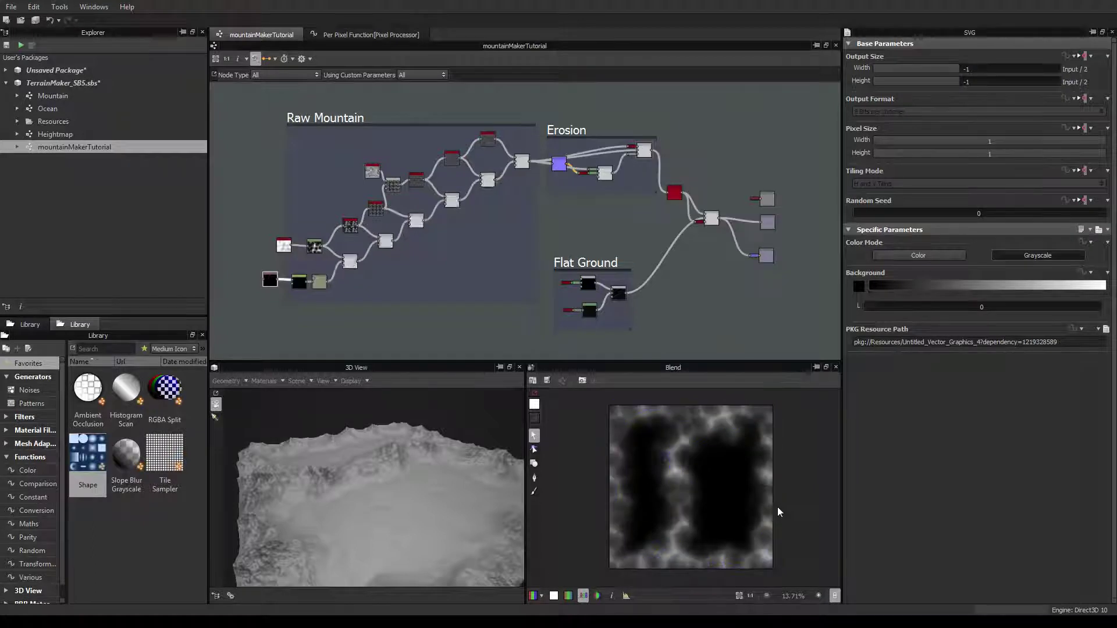
Paint an S-shaped freehand stroke at size 32 in the empty SVG node and check the resulting ridge in the 3D view
{"action": "left_click_drag", "start_coordinate": [348, 498], "coordinate": [446, 469]}
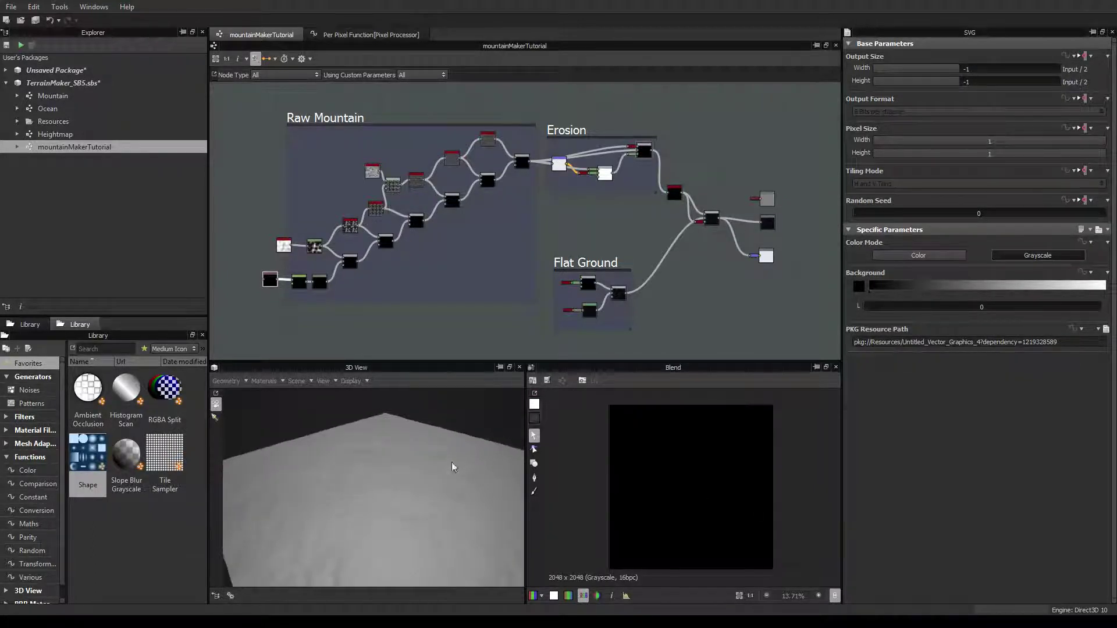
{"action": "left_click", "coordinate": [534, 492]}
{"action": "mouse_move", "coordinate": [744, 443]}
{"action": "left_mouse_down"}
{"action": "mouse_move", "coordinate": [682, 488]}
{"action": "mouse_move", "coordinate": [662, 544]}
{"action": "left_mouse_up"}
{"action": "left_click_drag", "start_coordinate": [327, 514], "coordinate": [388, 434]}
{"action": "left_click_drag", "start_coordinate": [317, 466], "coordinate": [177, 488]}
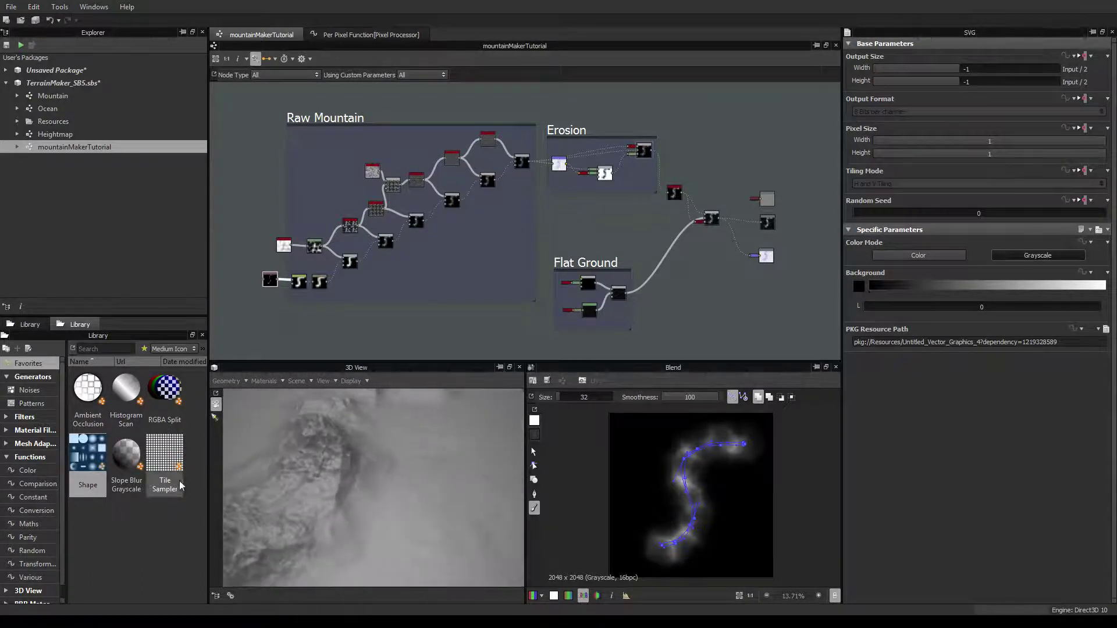
{"action": "left_click_drag", "start_coordinate": [341, 423], "coordinate": [357, 463]}
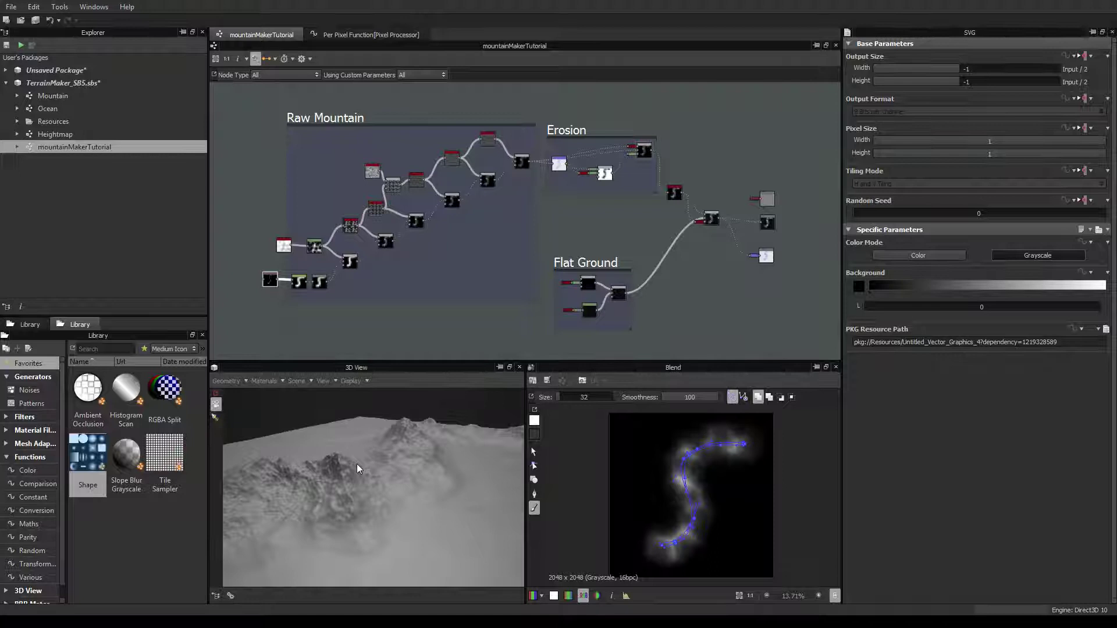
Examine the Raw Mountain and Erosion sections of the graph together with the terrain
{"action": "left_click_drag", "start_coordinate": [385, 483], "coordinate": [394, 411]}
{"action": "mouse_move", "coordinate": [465, 134]}
{"action": "middle_mouse_down"}
{"action": "mouse_move", "coordinate": [435, 149]}
{"action": "mouse_move", "coordinate": [423, 131]}
{"action": "mouse_move", "coordinate": [444, 131]}
{"action": "middle_mouse_up"}
{"action": "middle_click_drag", "start_coordinate": [378, 160], "coordinate": [504, 201]}
{"action": "scroll", "coordinate": [407, 159], "scroll_direction": "up", "scroll_amount": 1}
{"action": "middle_click_drag", "start_coordinate": [505, 276], "coordinate": [427, 242]}
{"action": "middle_click_drag", "start_coordinate": [717, 252], "coordinate": [505, 319]}
{"action": "scroll", "coordinate": [511, 286], "scroll_direction": "up", "scroll_amount": 4}
{"action": "middle_click_drag", "start_coordinate": [491, 232], "coordinate": [525, 227]}
{"action": "scroll", "coordinate": [527, 263], "scroll_direction": "up", "scroll_amount": 1}
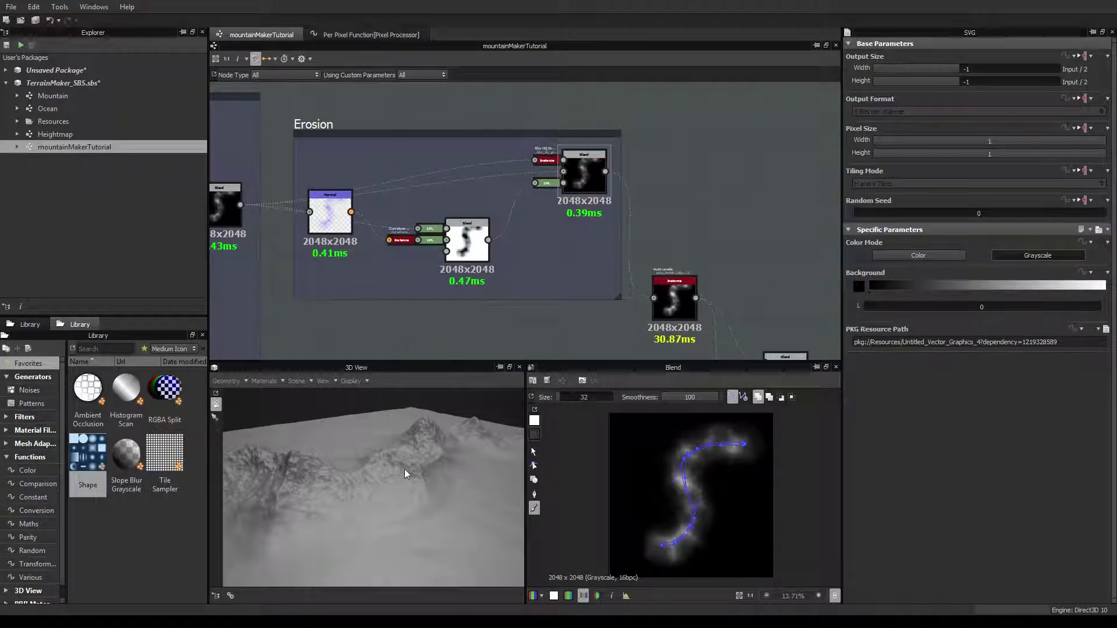
Examine the Flat Ground nodes and how the ground and mountain detail look on the terrain
{"action": "mouse_move", "coordinate": [413, 467]}
{"action": "left_mouse_down"}
{"action": "mouse_move", "coordinate": [343, 476]}
{"action": "mouse_move", "coordinate": [389, 471]}
{"action": "mouse_move", "coordinate": [403, 435]}
{"action": "mouse_move", "coordinate": [352, 461]}
{"action": "mouse_move", "coordinate": [409, 466]}
{"action": "left_mouse_up"}
{"action": "scroll", "coordinate": [434, 324], "scroll_direction": "down", "scroll_amount": 3}
{"action": "middle_click_drag", "start_coordinate": [516, 322], "coordinate": [531, 156]}
{"action": "scroll", "coordinate": [456, 272], "scroll_direction": "up", "scroll_amount": 4}
{"action": "middle_click_drag", "start_coordinate": [482, 303], "coordinate": [477, 187]}
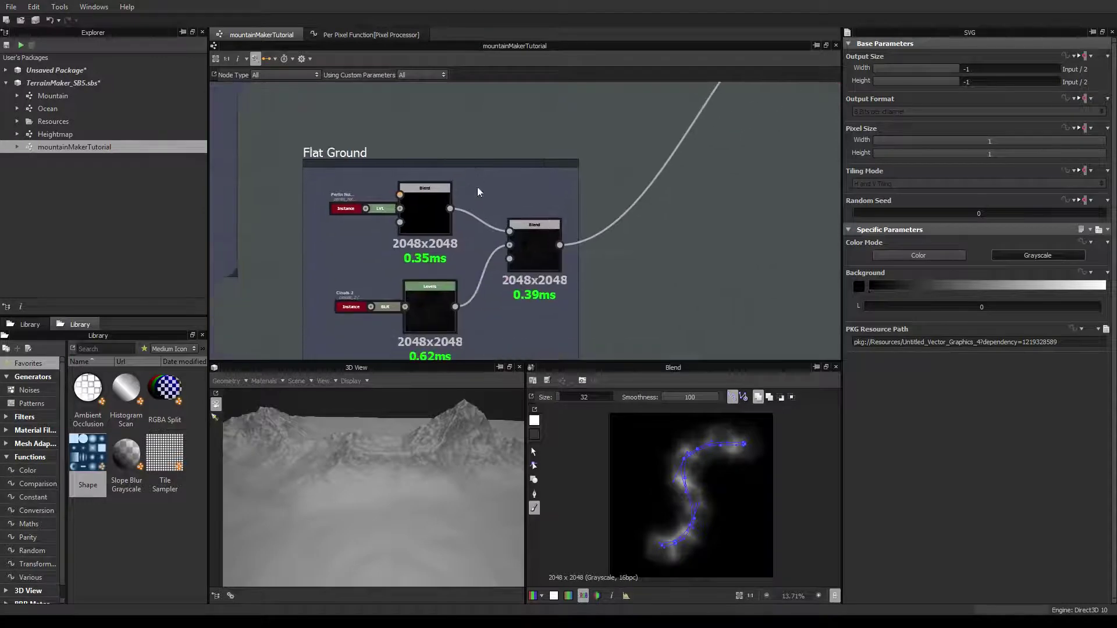
{"action": "left_click_drag", "start_coordinate": [357, 519], "coordinate": [311, 472]}
{"action": "left_click_drag", "start_coordinate": [438, 476], "coordinate": [407, 431]}
{"action": "scroll", "coordinate": [479, 168], "scroll_direction": "down", "scroll_amount": 3}
{"action": "scroll", "coordinate": [478, 165], "scroll_direction": "down", "scroll_amount": 1}
{"action": "scroll", "coordinate": [518, 250], "scroll_direction": "down", "scroll_amount": 1}
{"action": "middle_click_drag", "start_coordinate": [496, 132], "coordinate": [489, 317]}
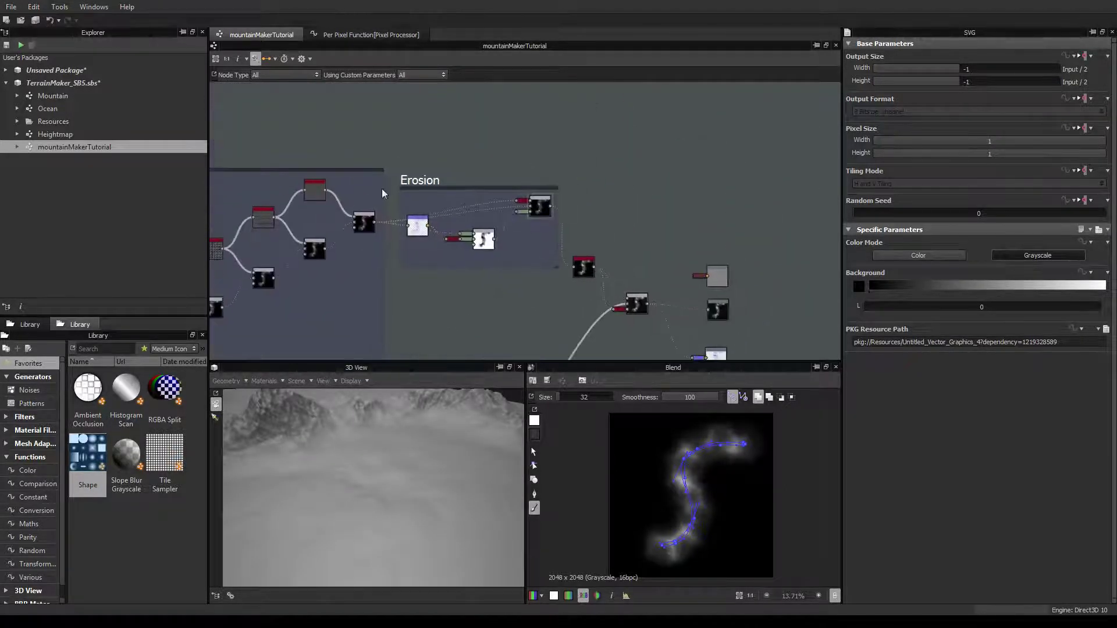
{"action": "middle_click_drag", "start_coordinate": [382, 188], "coordinate": [408, 191]}
{"action": "mouse_move", "coordinate": [350, 438]}
{"action": "left_mouse_down"}
{"action": "mouse_move", "coordinate": [424, 493]}
{"action": "mouse_move", "coordinate": [422, 474]}
{"action": "mouse_move", "coordinate": [327, 466]}
{"action": "mouse_move", "coordinate": [381, 472]}
{"action": "mouse_move", "coordinate": [357, 459]}
{"action": "left_mouse_up"}
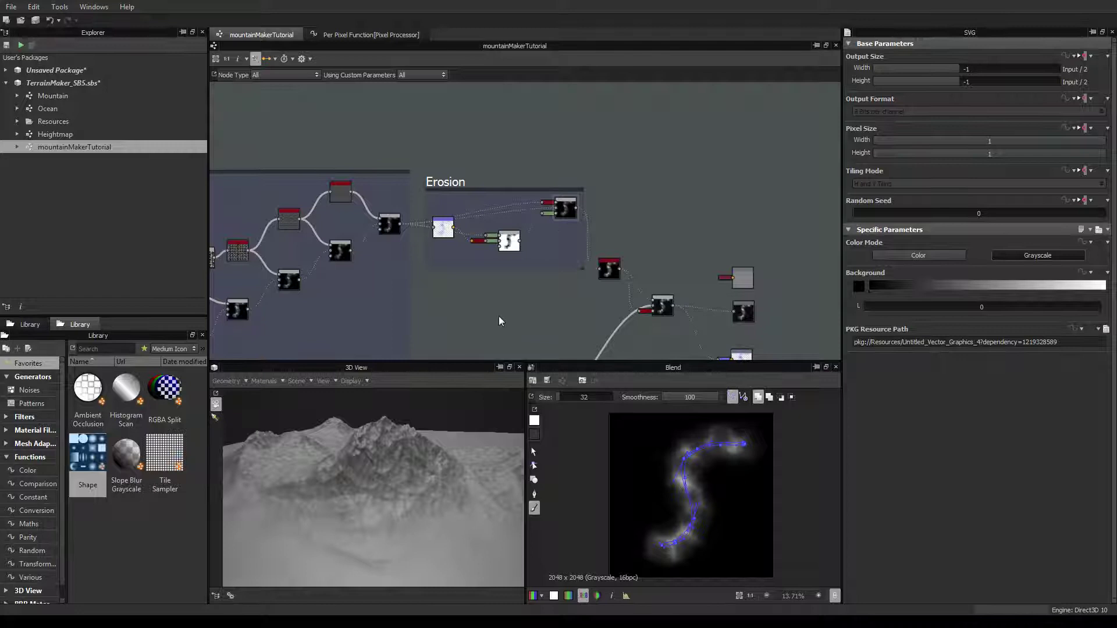
Add an Output node with an RGBA diffuse usage and place it above the existing outputs
{"action": "left_click", "coordinate": [389, 224]}
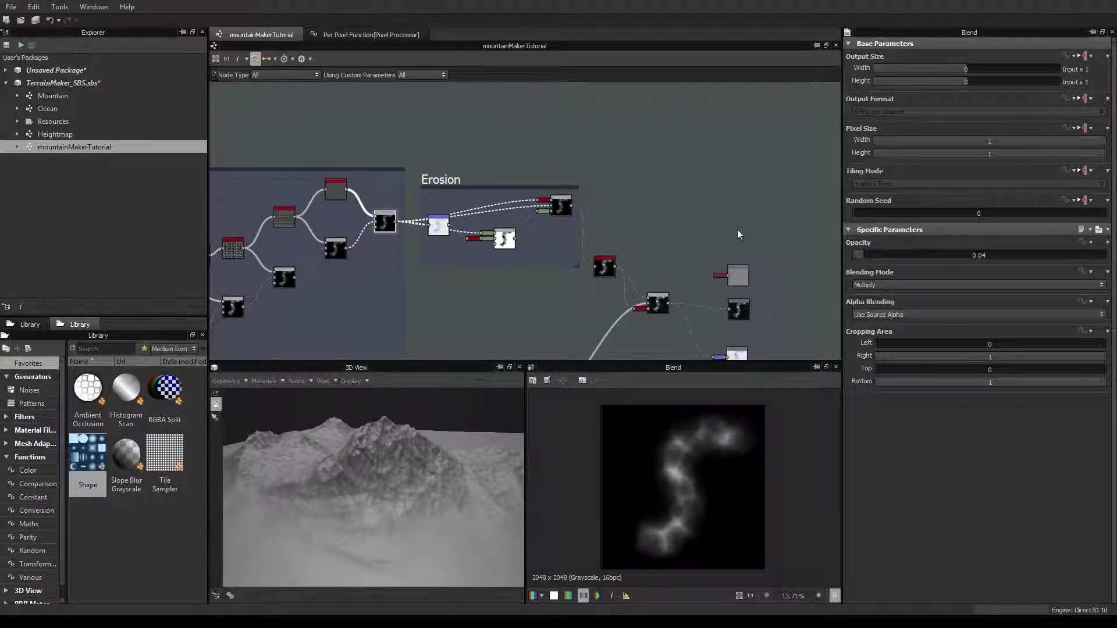
{"action": "middle_click_drag", "start_coordinate": [737, 229], "coordinate": [607, 173]}
{"action": "scroll", "coordinate": [616, 173], "scroll_direction": "up", "scroll_amount": 5}
{"action": "middle_click_drag", "start_coordinate": [638, 294], "coordinate": [642, 207]}
{"action": "scroll", "coordinate": [639, 171], "scroll_direction": "down", "scroll_amount": 2}
{"action": "right_click", "coordinate": [642, 152]}
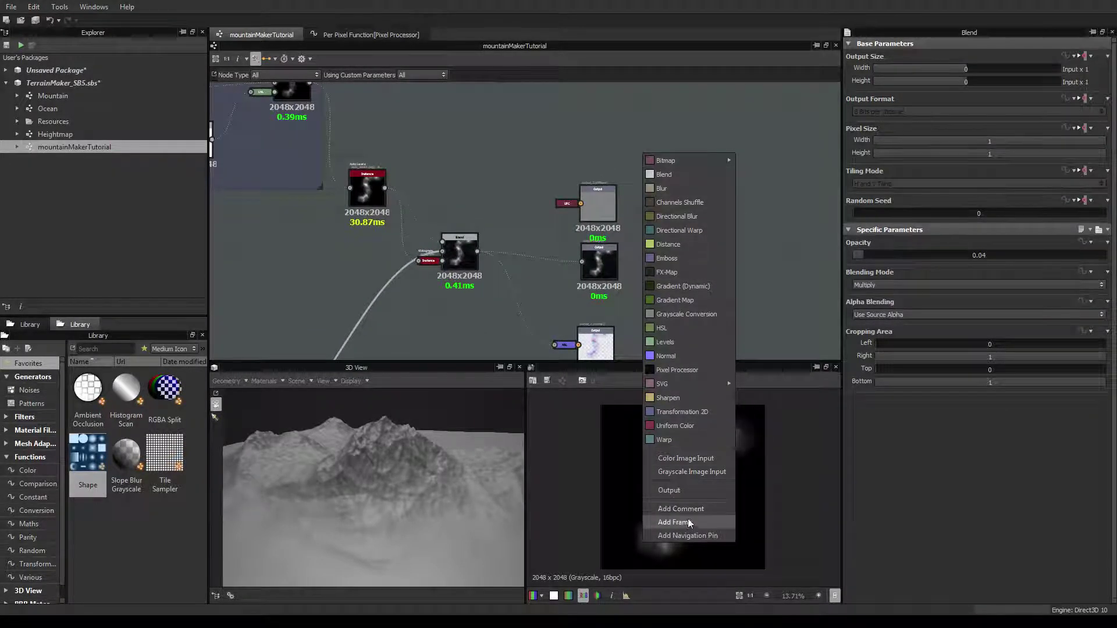
{"action": "left_click", "coordinate": [693, 487]}
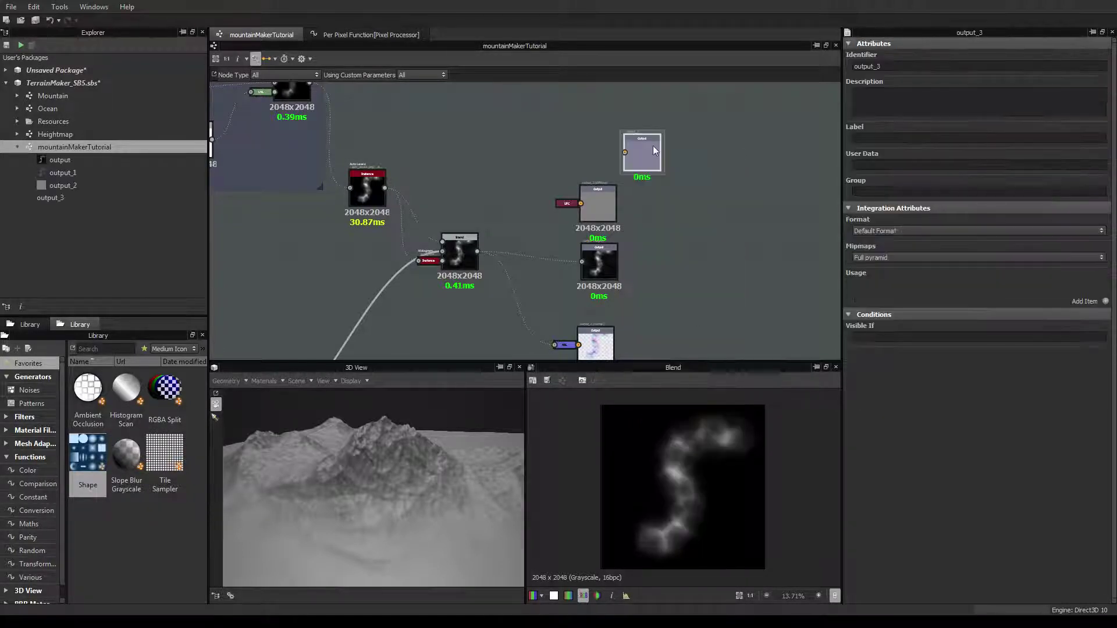
{"action": "left_click", "coordinate": [1105, 299]}
{"action": "left_click_drag", "start_coordinate": [643, 151], "coordinate": [595, 132]}
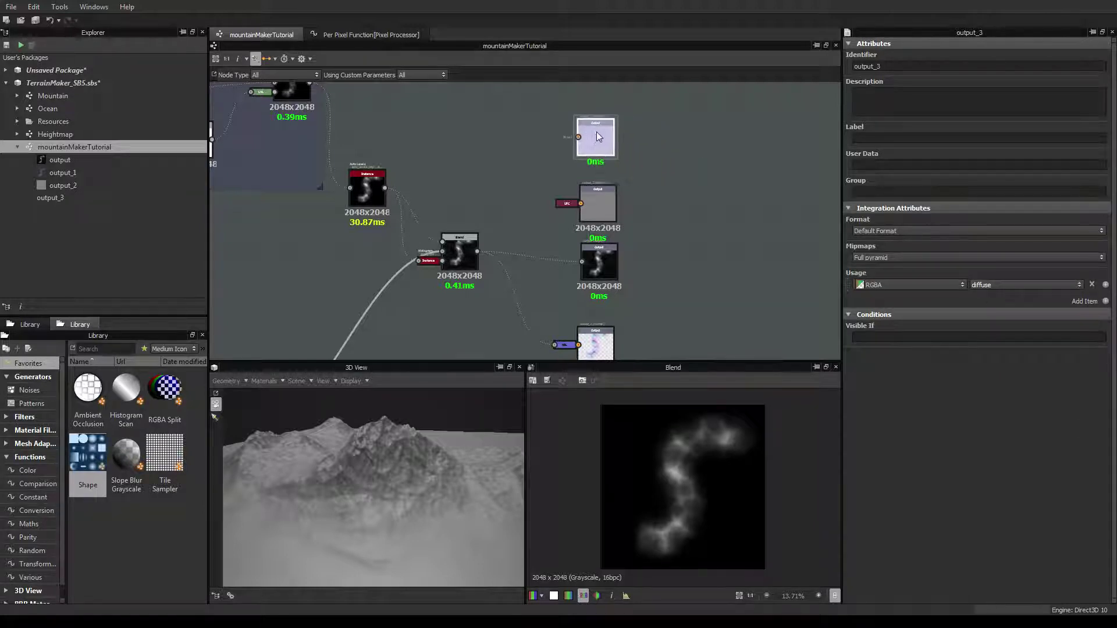
Show the graph's outputs in the 3D view and look at the ridge
{"action": "right_click", "coordinate": [719, 207]}
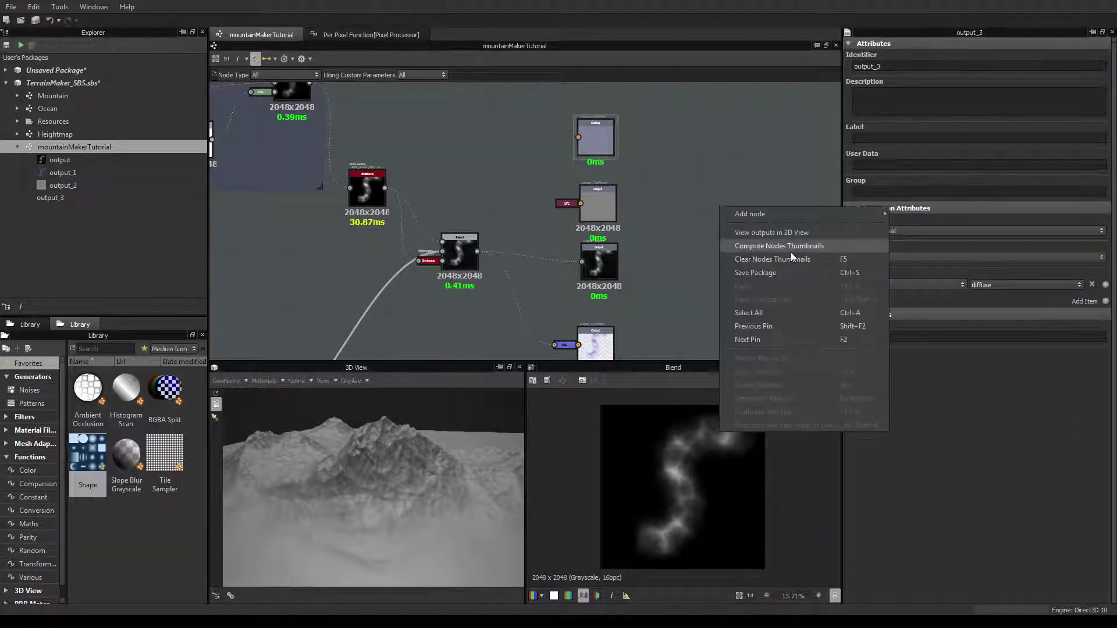
{"action": "left_click", "coordinate": [788, 232]}
{"action": "left_click_drag", "start_coordinate": [323, 511], "coordinate": [453, 442]}
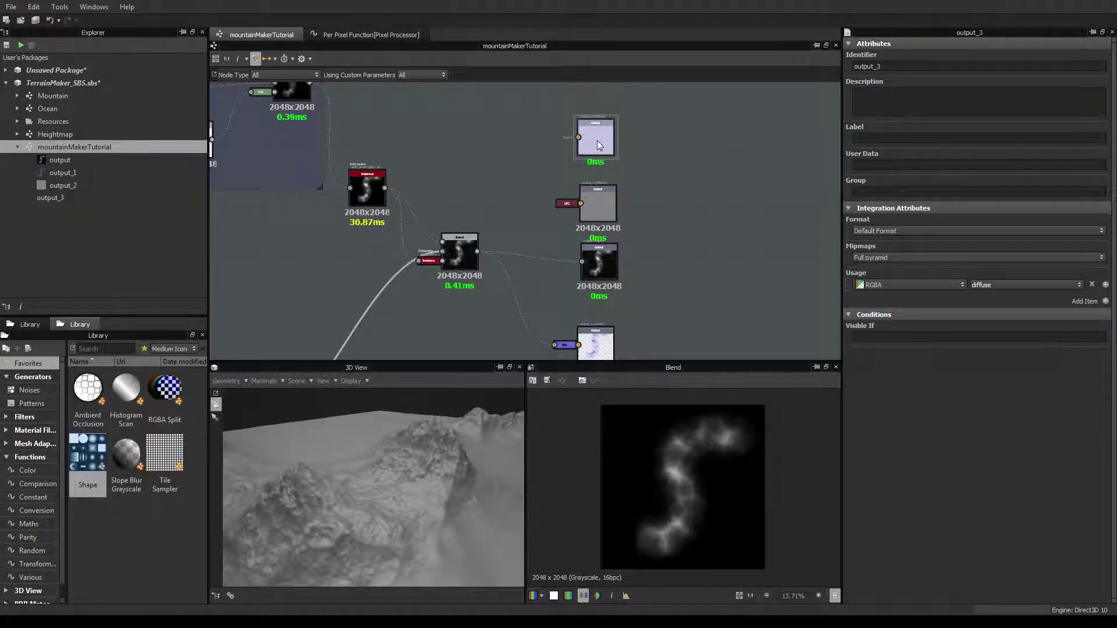
Add a Blend node in the graph beside the new diffuse output
{"action": "middle_click_drag", "start_coordinate": [540, 134], "coordinate": [533, 163]}
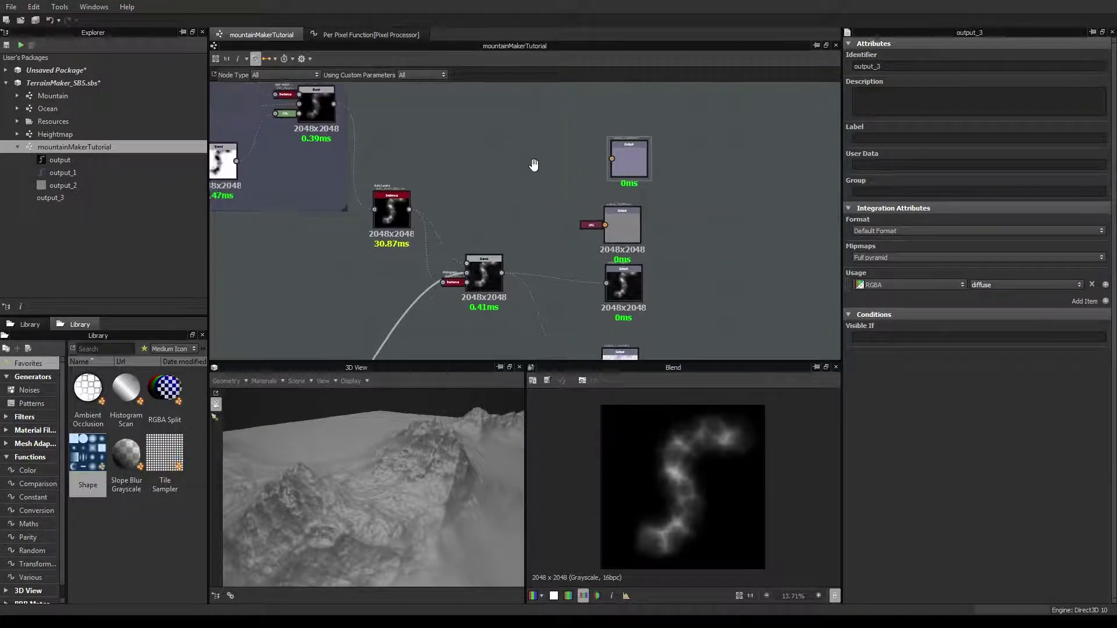
{"action": "scroll", "coordinate": [523, 180], "scroll_direction": "up", "scroll_amount": 2}
{"action": "scroll", "coordinate": [516, 197], "scroll_direction": "down", "scroll_amount": 1}
{"action": "right_click", "coordinate": [476, 182]}
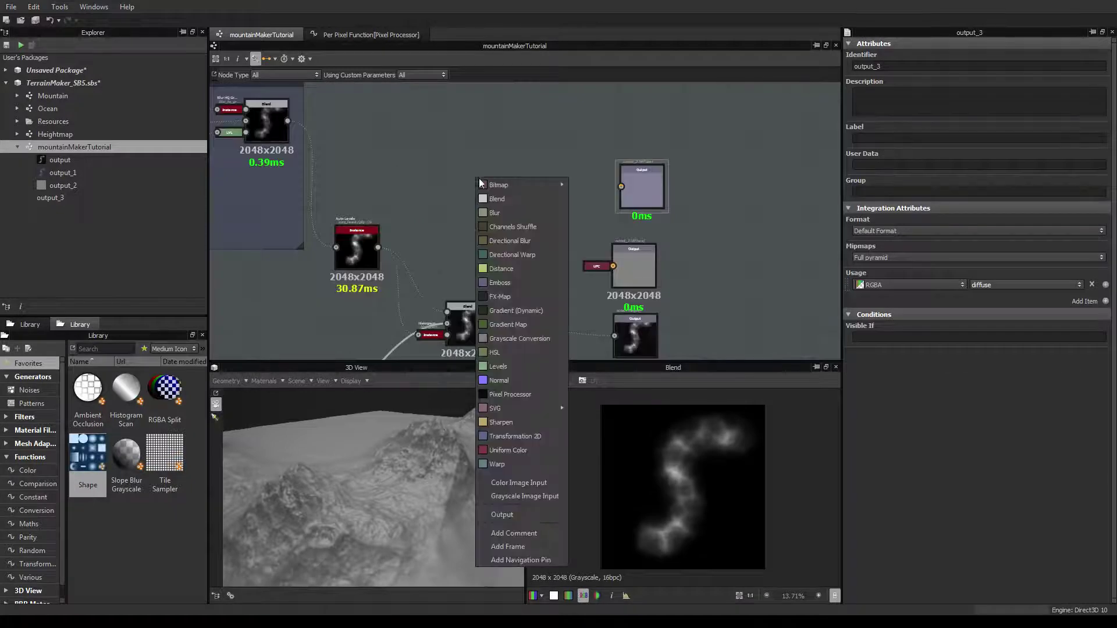
{"action": "left_click", "coordinate": [513, 202]}
{"action": "left_click_drag", "start_coordinate": [464, 181], "coordinate": [517, 185]}
Add a Uniform Color node, duplicate it, and arrange the two one above the other beside the new Blend
{"action": "right_click", "coordinate": [473, 170]}
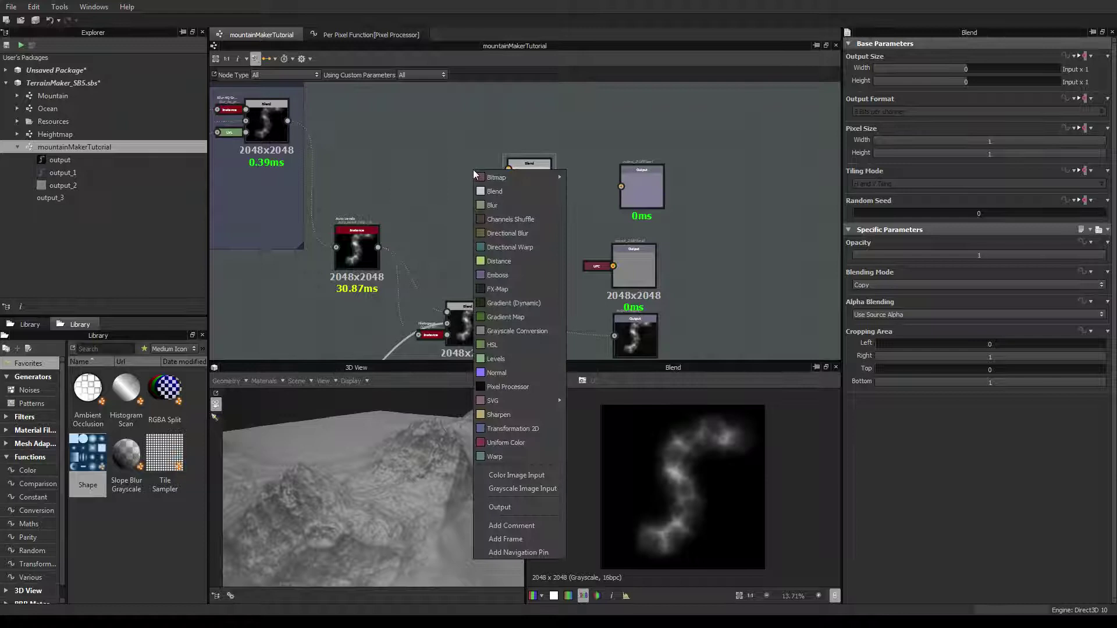
{"action": "mouse_move", "coordinate": [501, 182]}
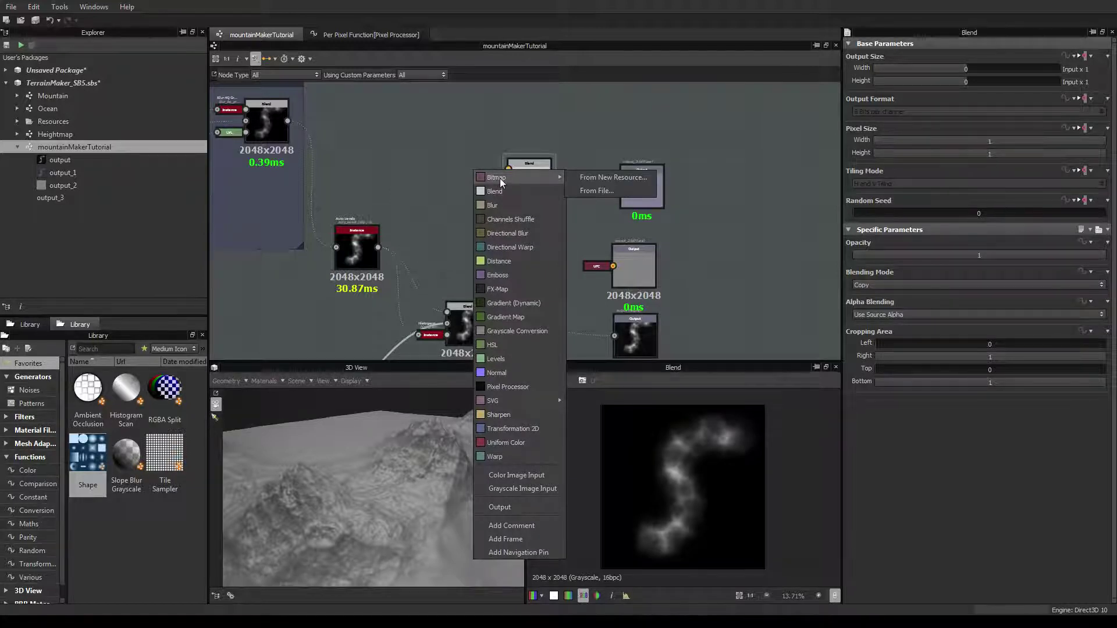
{"action": "left_click", "coordinate": [497, 442]}
{"action": "key", "text": "ctrl+d"}
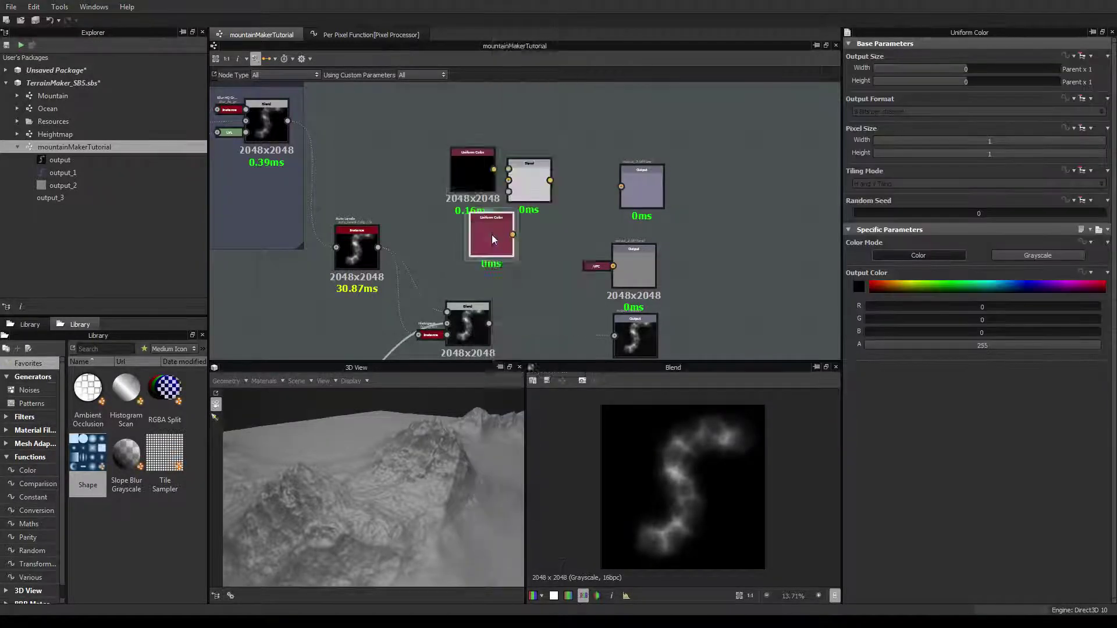
{"action": "left_click_drag", "start_coordinate": [491, 235], "coordinate": [471, 248]}
{"action": "left_click_drag", "start_coordinate": [474, 179], "coordinate": [456, 156]}
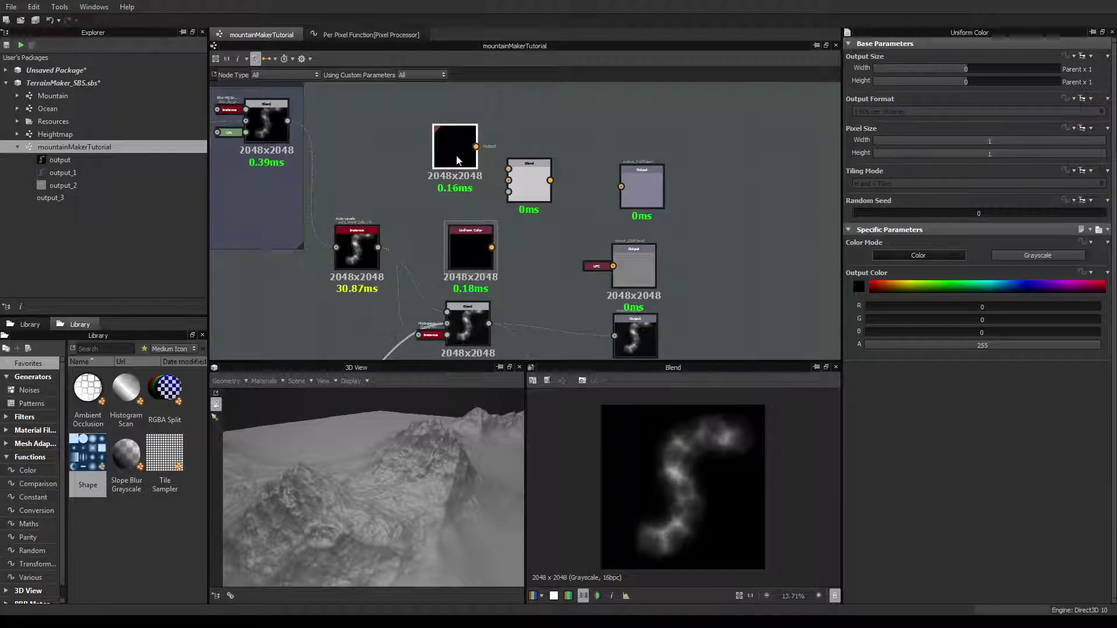
Set the upper Uniform Color node's output color to white (255, 255, 255)
{"action": "double_click", "coordinate": [457, 156]}
{"action": "left_click", "coordinate": [859, 287]}
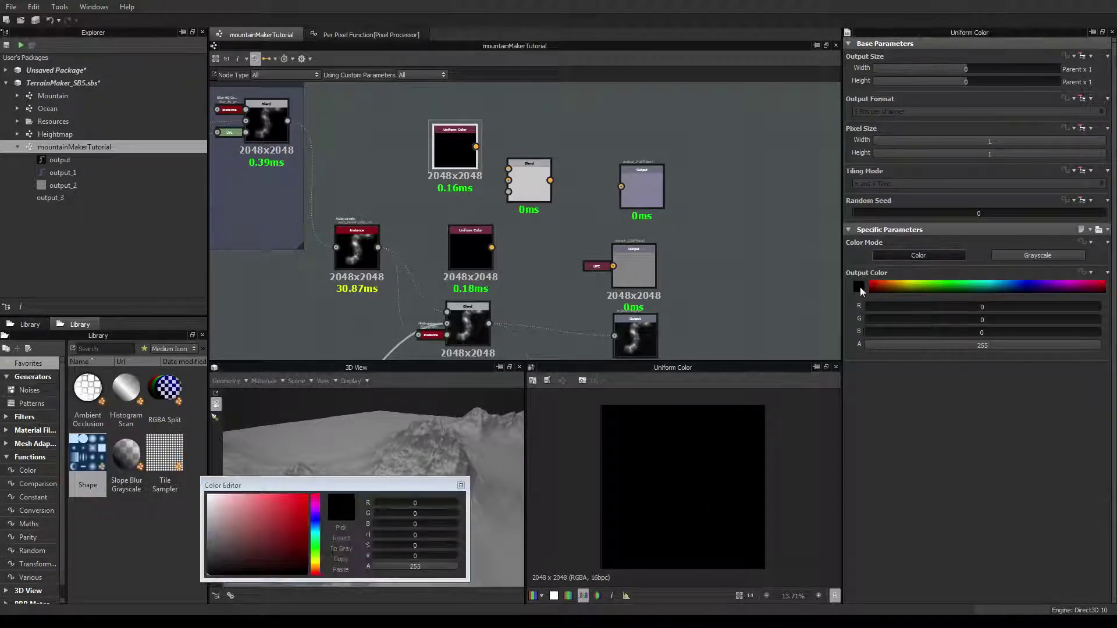
{"action": "left_click", "coordinate": [208, 497]}
{"action": "left_click_drag", "start_coordinate": [209, 497], "coordinate": [207, 494]}
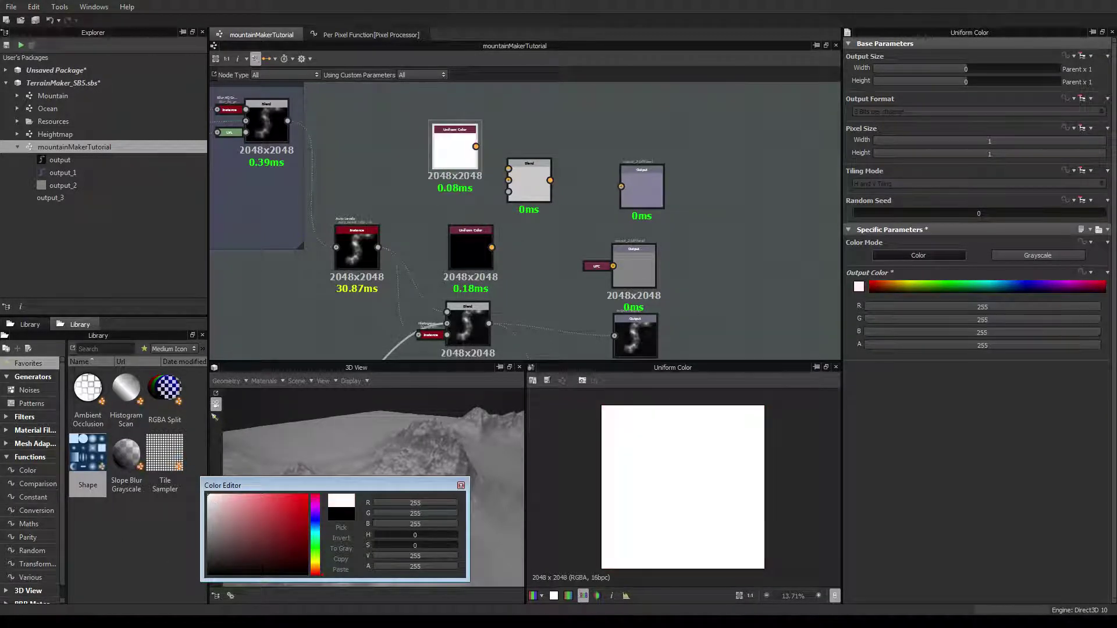
{"action": "left_click", "coordinate": [460, 485]}
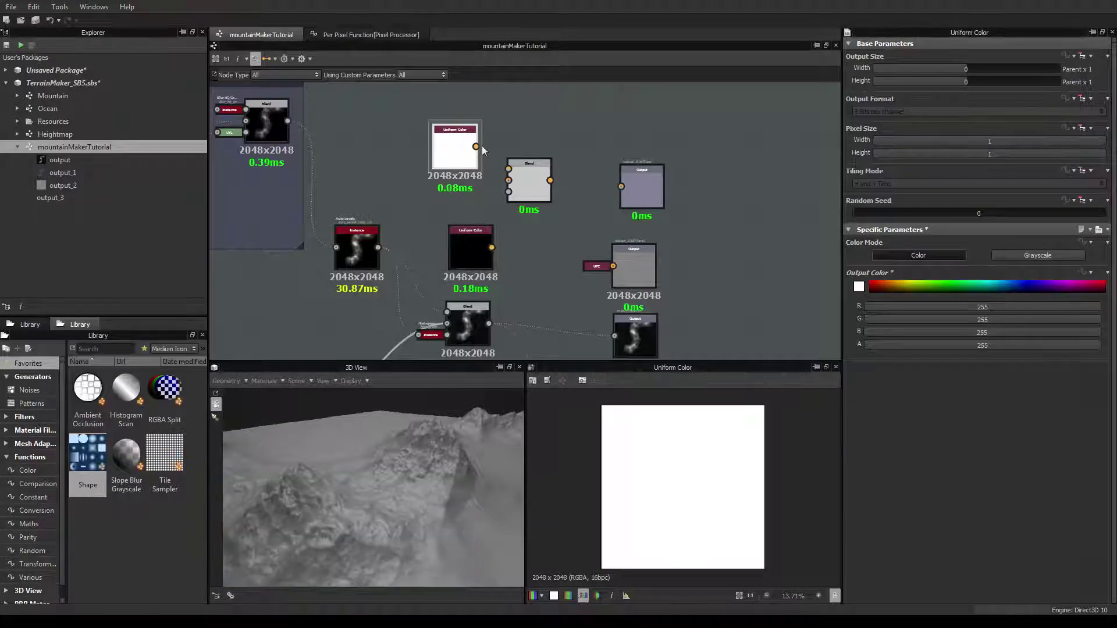
Connect the white color to the Blend's foreground, the black color to its background, and the Blend to the new diffuse output
{"action": "left_click_drag", "start_coordinate": [476, 147], "coordinate": [509, 172]}
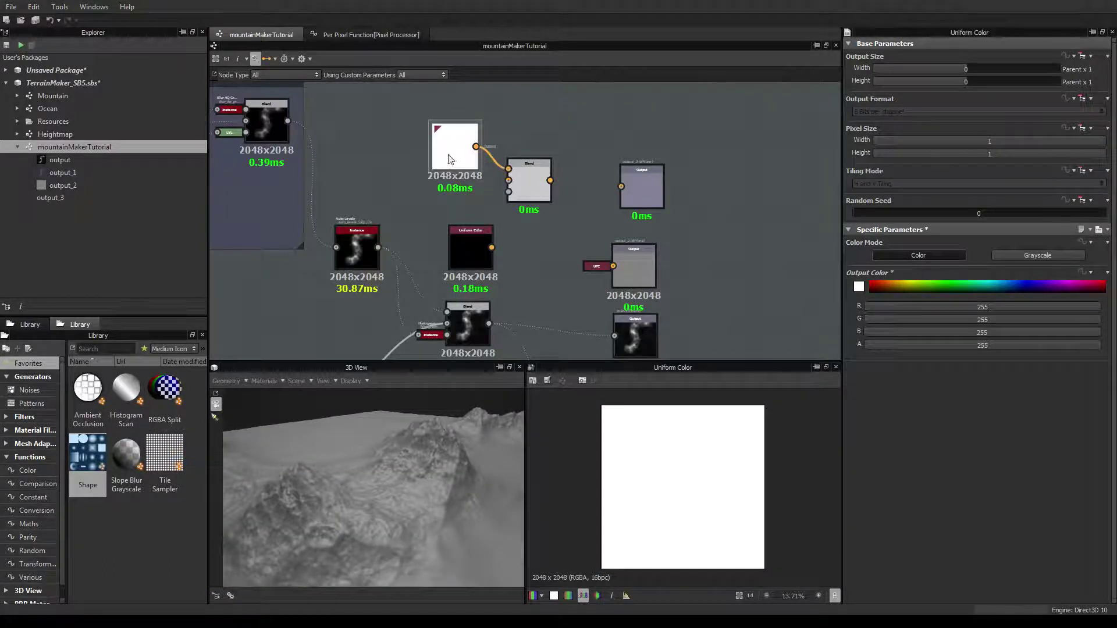
{"action": "left_click_drag", "start_coordinate": [475, 251], "coordinate": [508, 181]}
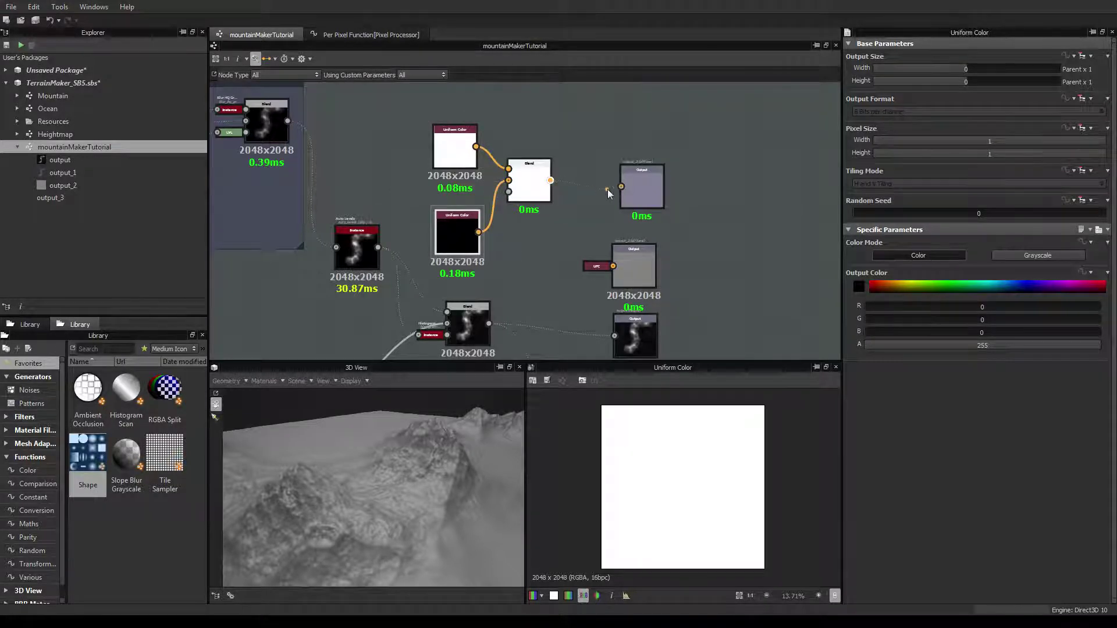
{"action": "right_click", "coordinate": [717, 187]}
{"action": "left_click", "coordinate": [655, 190]}
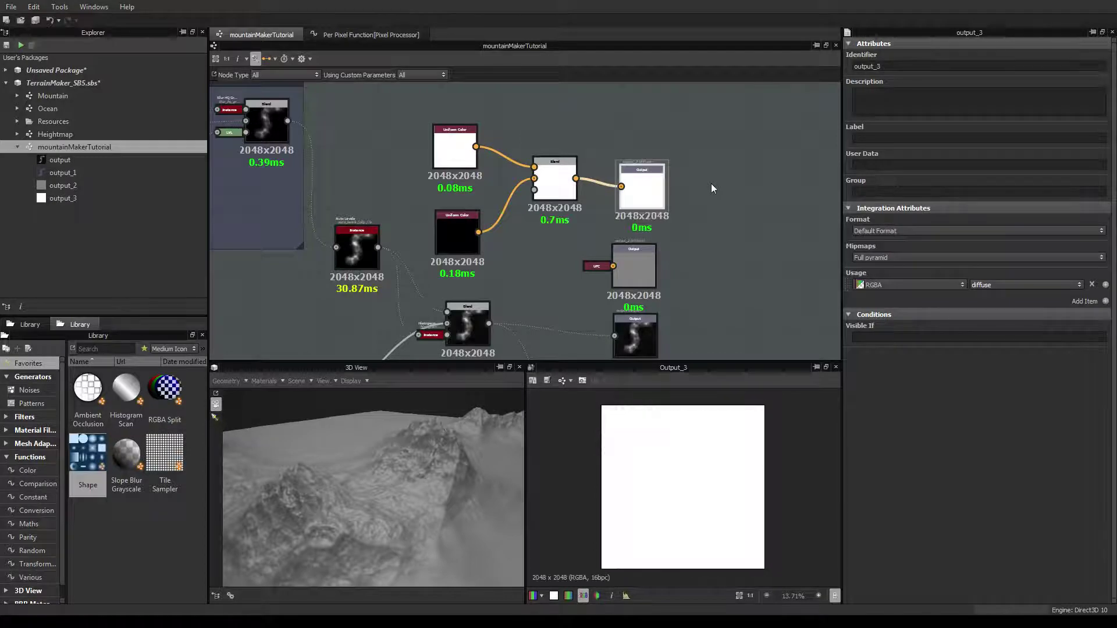
Send the graph's outputs to the 3D view again and inspect the terrain's color from another angle
{"action": "right_click", "coordinate": [711, 184]}
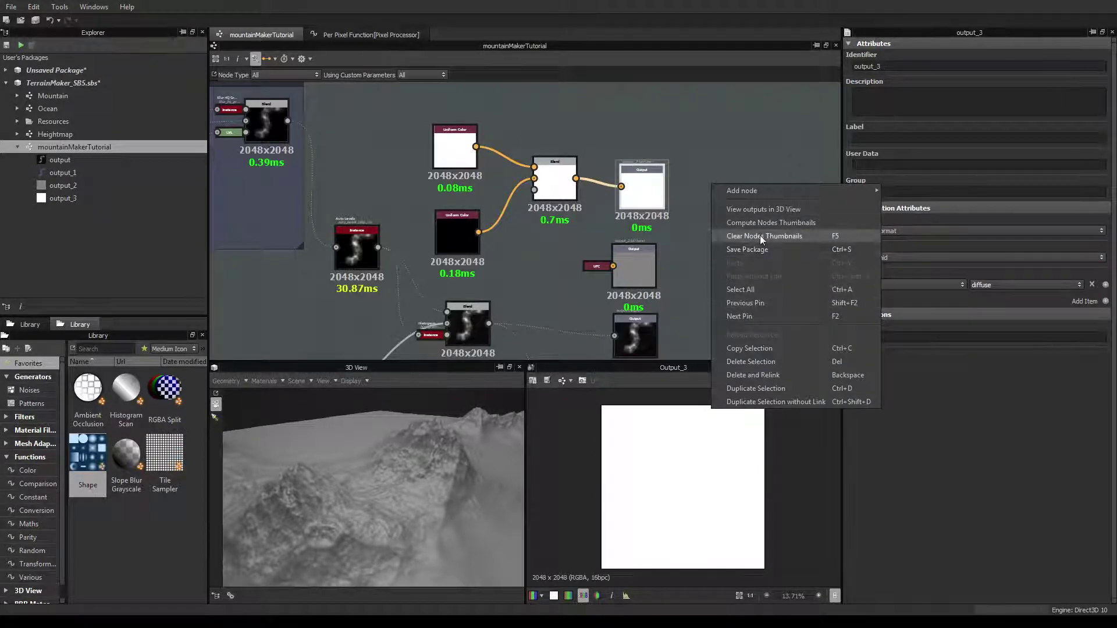
{"action": "left_click", "coordinate": [766, 209]}
{"action": "left_click_drag", "start_coordinate": [380, 503], "coordinate": [500, 459]}
{"action": "scroll", "coordinate": [734, 187], "scroll_direction": "down", "scroll_amount": 5}
{"action": "right_click", "coordinate": [466, 260]}
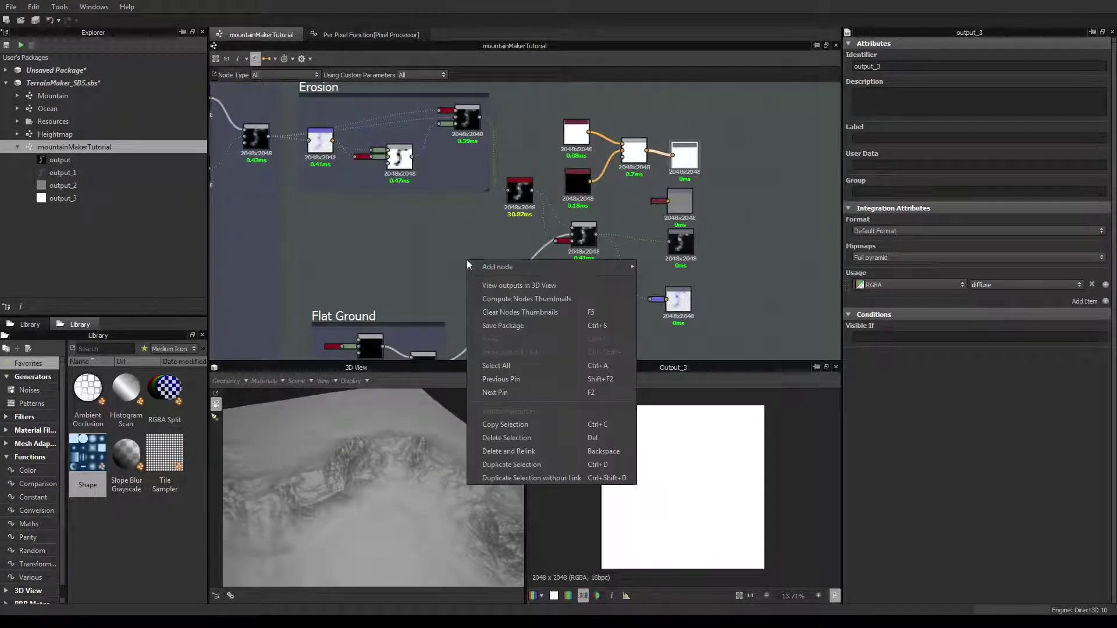
{"action": "left_click", "coordinate": [470, 365]}
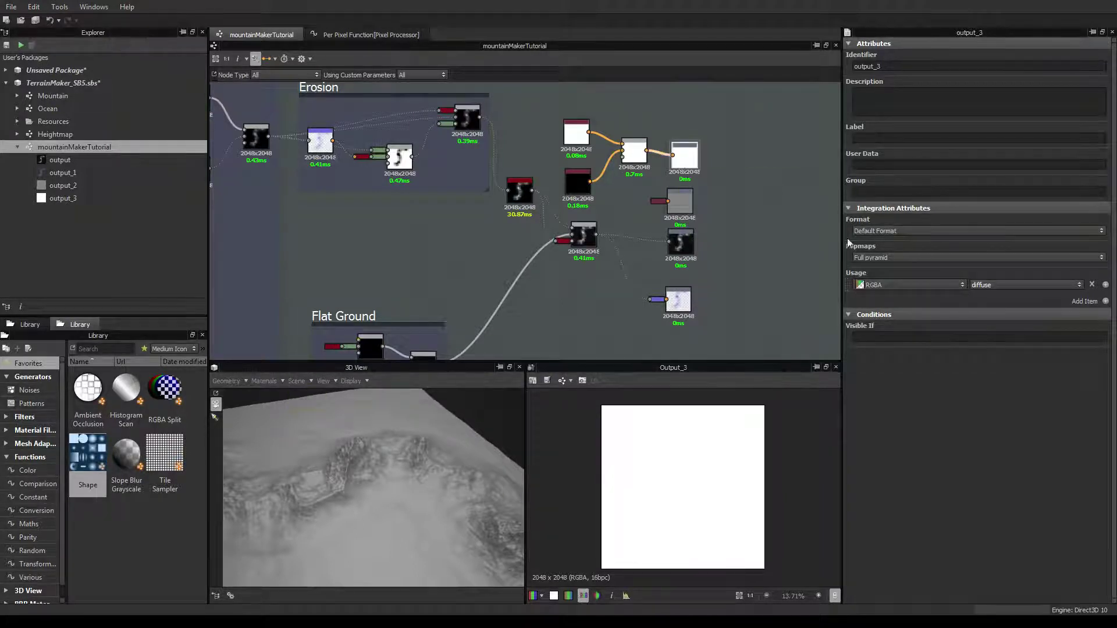
Compare the usage settings of the older uniform-color output with those of the new output fed by the Blend
{"action": "scroll", "coordinate": [650, 220], "scroll_direction": "up", "scroll_amount": 4}
{"action": "middle_click_drag", "start_coordinate": [779, 205], "coordinate": [638, 323]}
{"action": "scroll", "coordinate": [632, 311], "scroll_direction": "up", "scroll_amount": 4}
{"action": "scroll", "coordinate": [618, 284], "scroll_direction": "down", "scroll_amount": 3}
{"action": "middle_click_drag", "start_coordinate": [620, 178], "coordinate": [618, 222]}
{"action": "scroll", "coordinate": [617, 222], "scroll_direction": "down", "scroll_amount": 3}
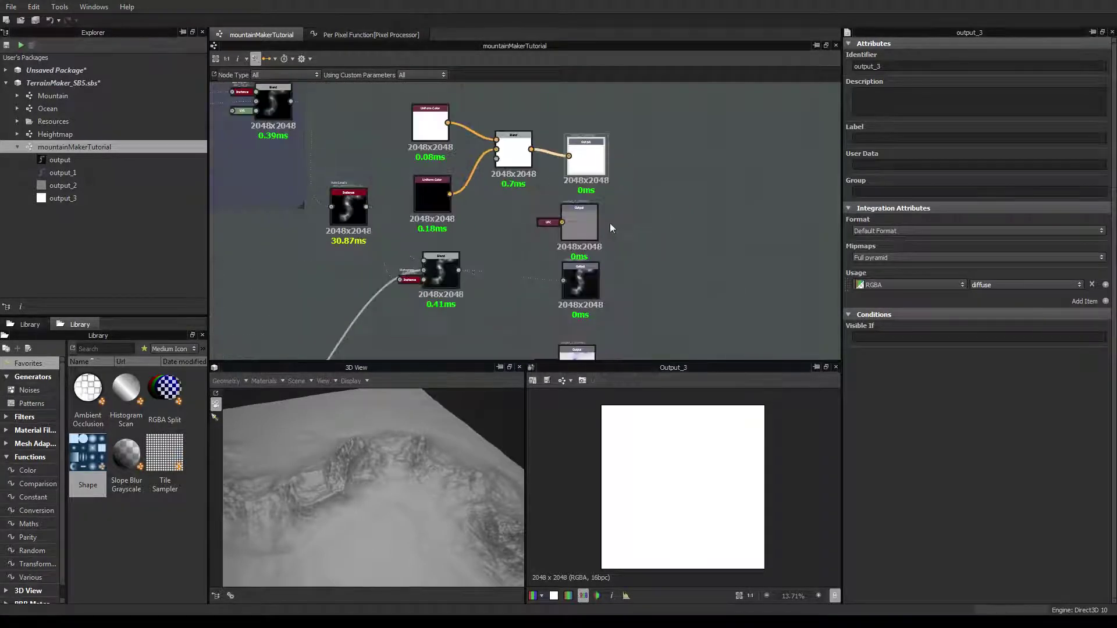
{"action": "scroll", "coordinate": [592, 224], "scroll_direction": "up", "scroll_amount": 3}
{"action": "left_click", "coordinate": [559, 222]}
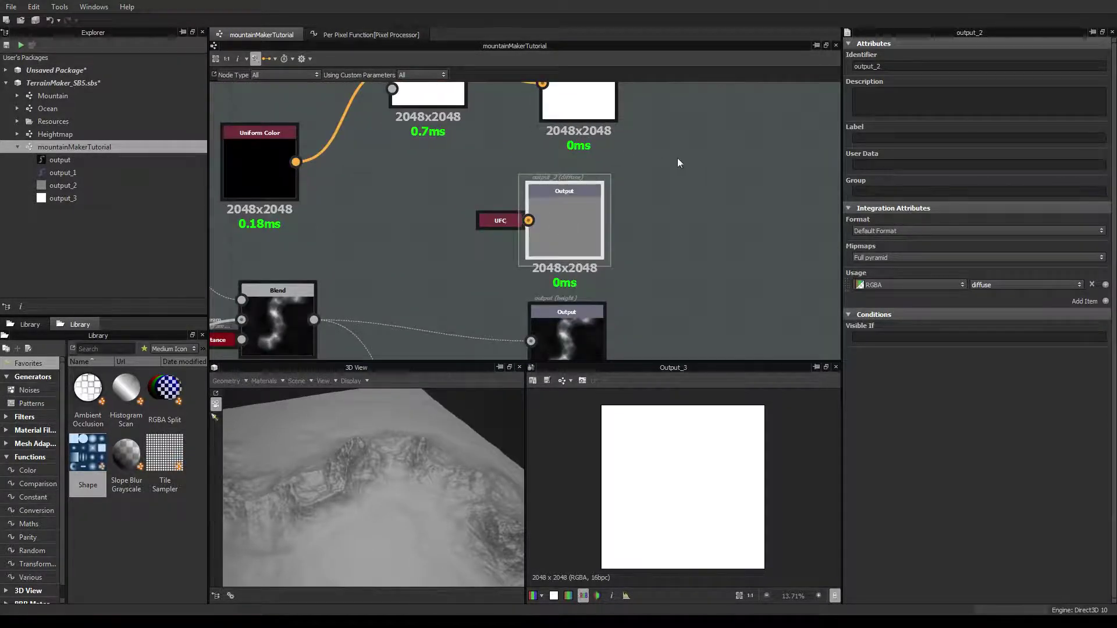
{"action": "scroll", "coordinate": [692, 232], "scroll_direction": "down", "scroll_amount": 2}
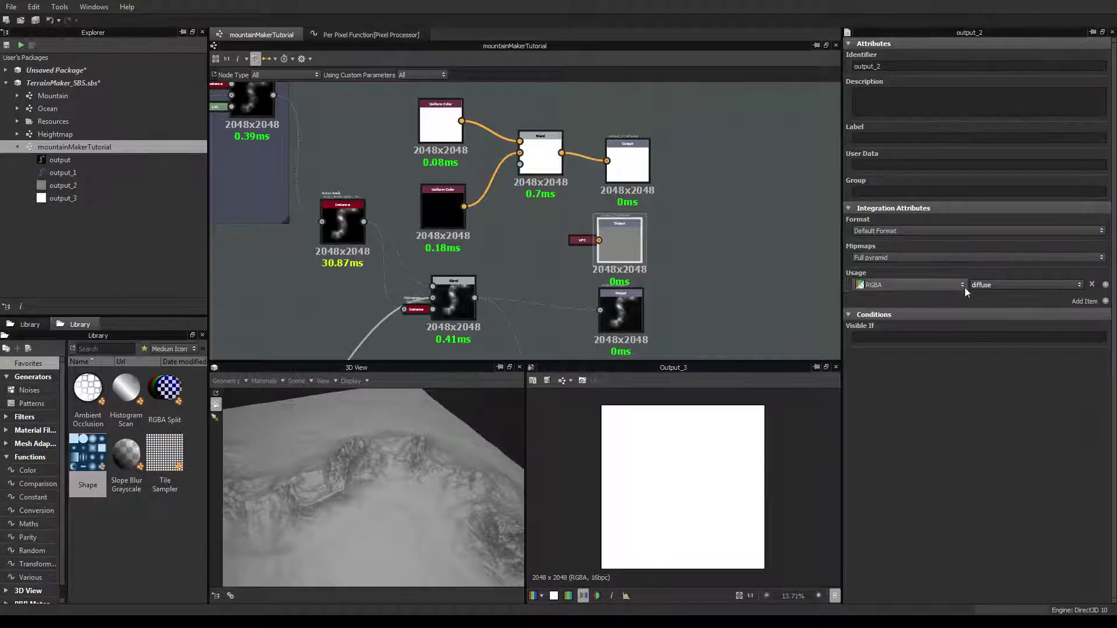
{"action": "left_click_drag", "start_coordinate": [730, 127], "coordinate": [633, 179]}
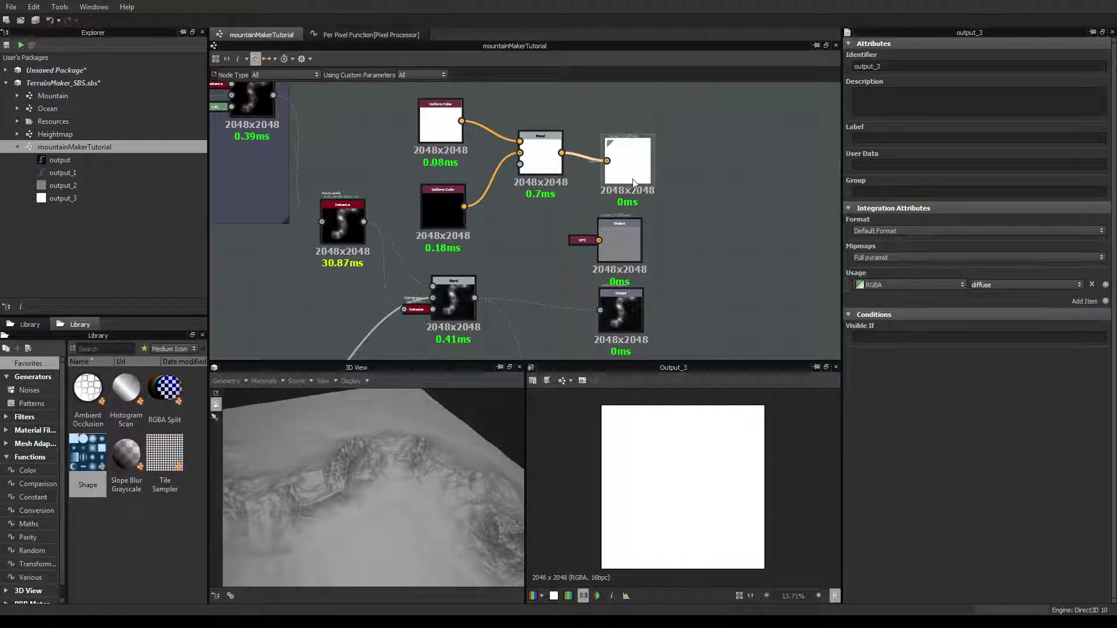
Delete the newer diffuse output and the gray Uniform Color, and feed the Blend into the older diffuse output
{"action": "key", "text": "Delete"}
{"action": "left_click", "coordinate": [581, 241]}
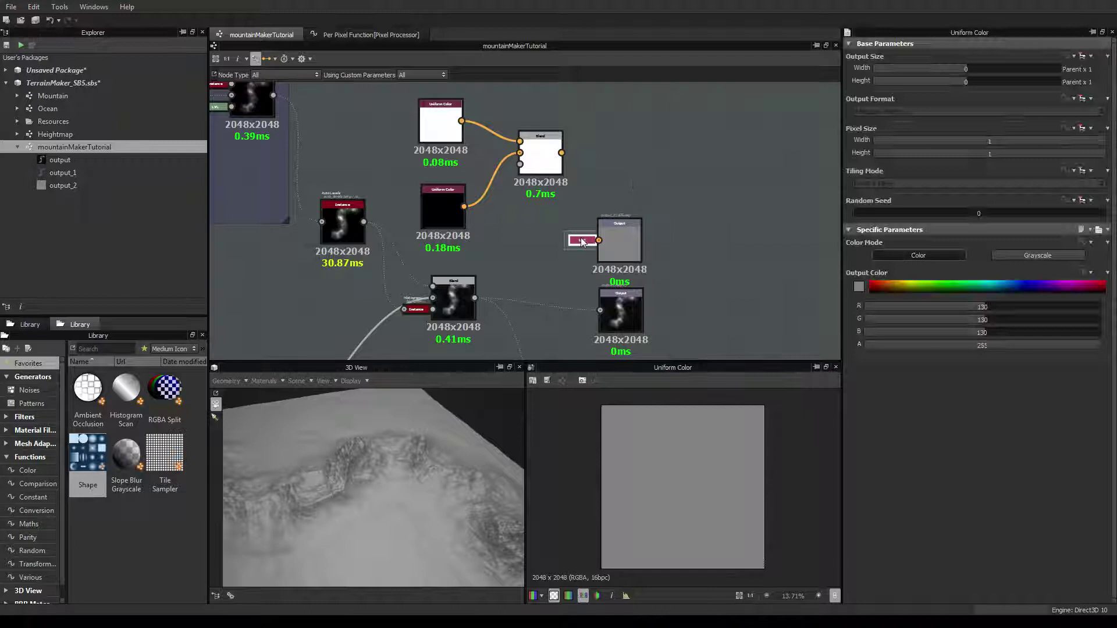
{"action": "key", "text": "Delete"}
{"action": "left_click_drag", "start_coordinate": [562, 153], "coordinate": [599, 240]}
{"action": "left_click_drag", "start_coordinate": [323, 506], "coordinate": [407, 448]}
Arrange the black Uniform Color and the Blend more compactly beside the white Uniform Color and the diffuse output
{"action": "left_click_drag", "start_coordinate": [449, 201], "coordinate": [446, 181]}
{"action": "middle_click_drag", "start_coordinate": [563, 201], "coordinate": [668, 262]}
{"action": "scroll", "coordinate": [667, 261], "scroll_direction": "up", "scroll_amount": 2}
{"action": "left_click_drag", "start_coordinate": [590, 228], "coordinate": [590, 299]}
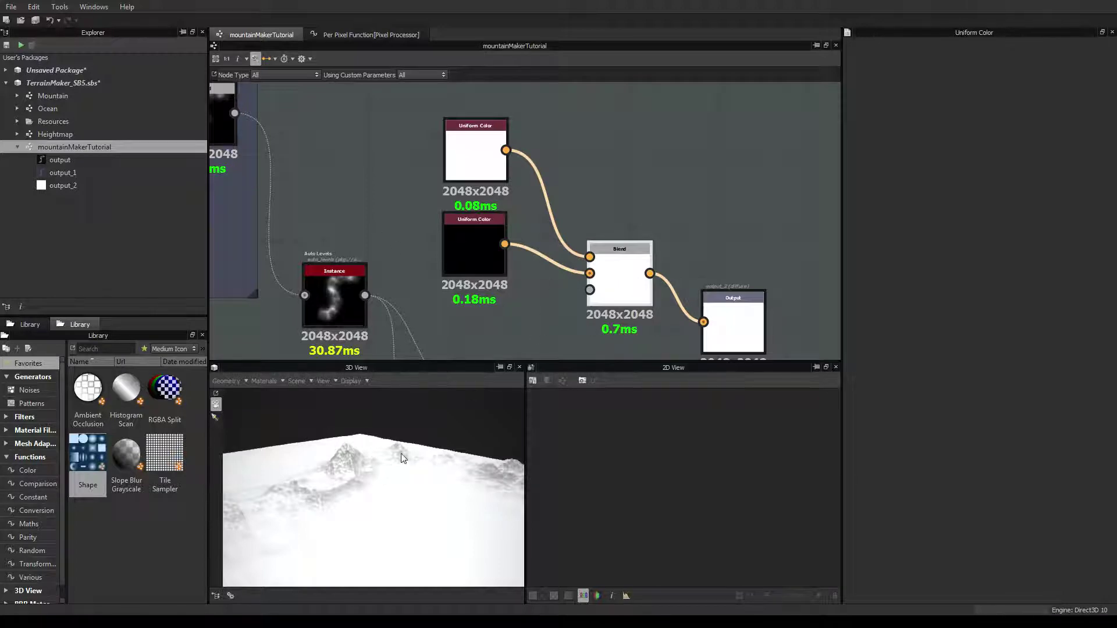
Dock the white and black Uniform Color nodes to the Blend's inputs and move the Blend up in the graph
{"action": "scroll", "coordinate": [581, 232], "scroll_direction": "down", "scroll_amount": 3}
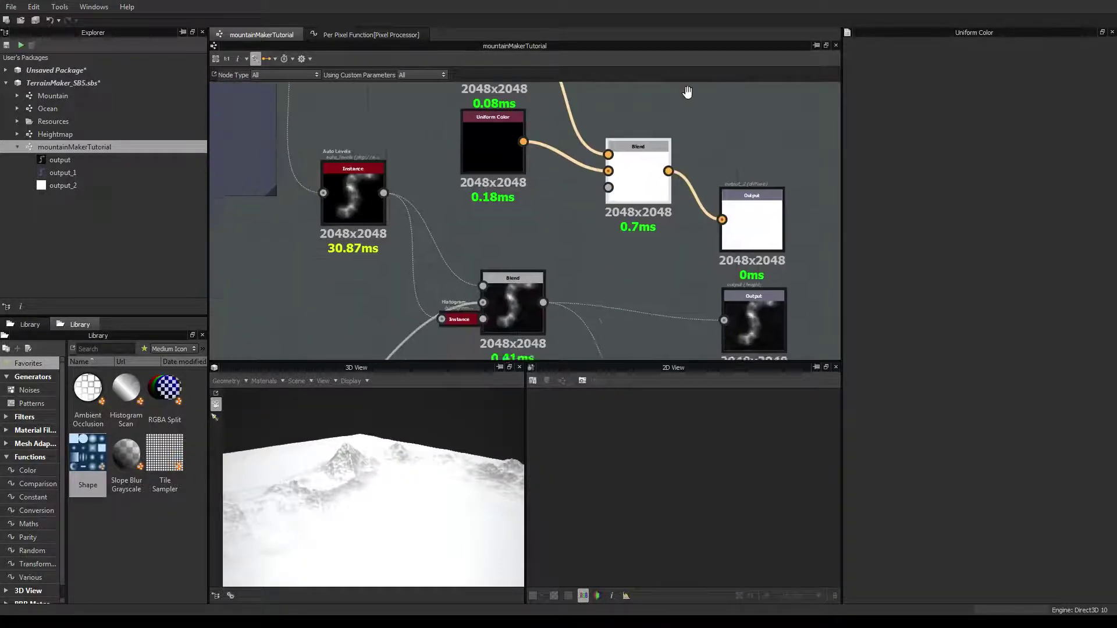
{"action": "middle_click_drag", "start_coordinate": [620, 194], "coordinate": [589, 235]}
{"action": "double_click", "coordinate": [568, 161]}
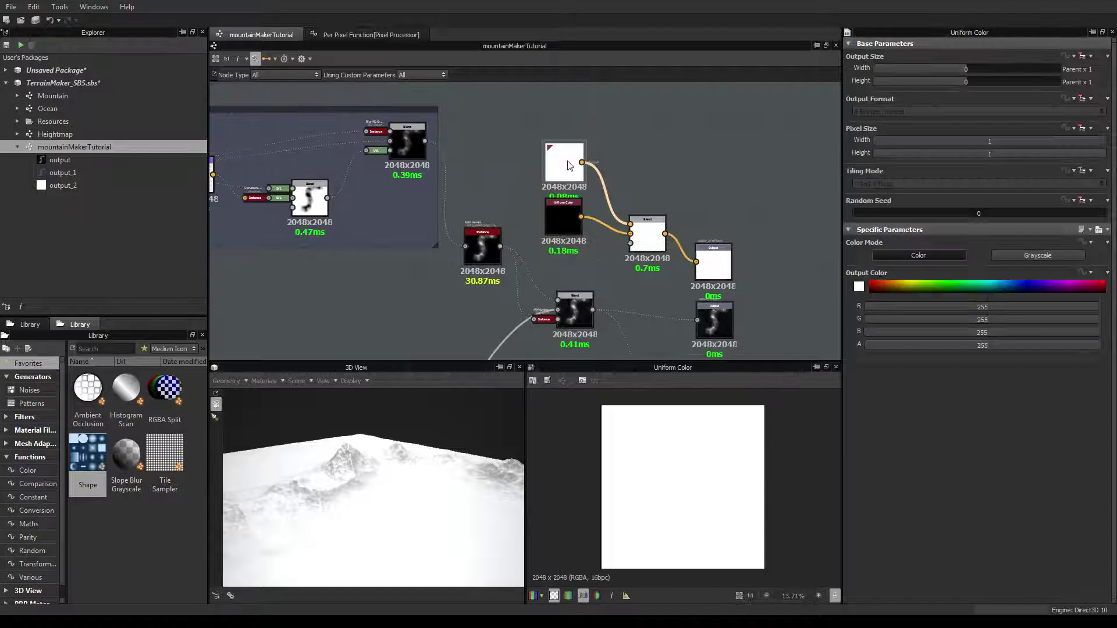
{"action": "key", "text": "d"}
{"action": "left_click", "coordinate": [565, 217]}
{"action": "key", "text": "d"}
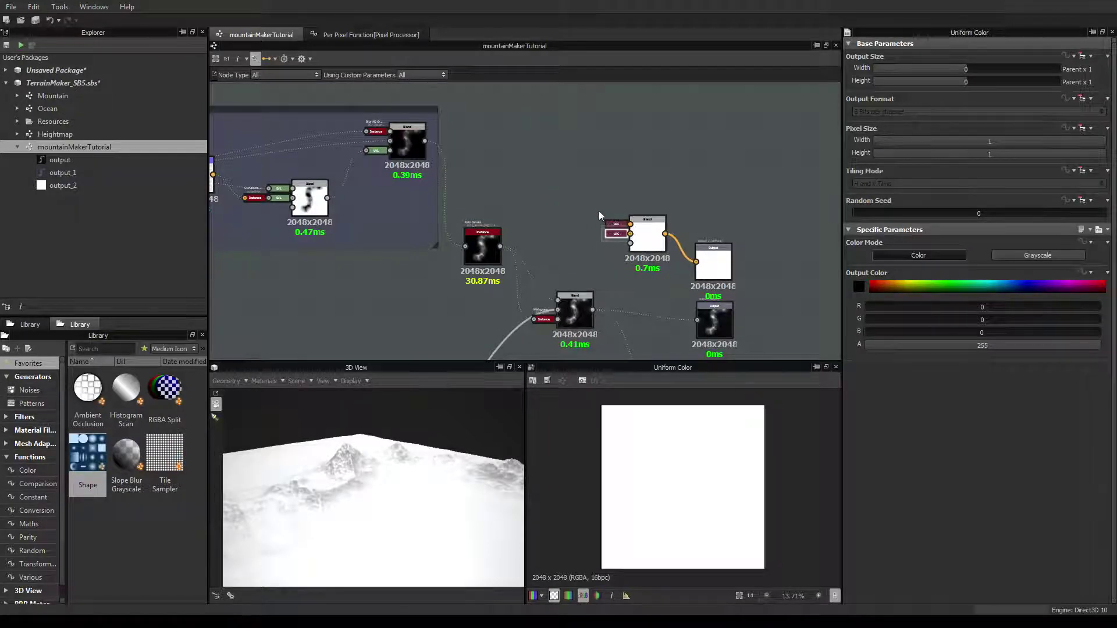
{"action": "left_click_drag", "start_coordinate": [655, 244], "coordinate": [624, 189]}
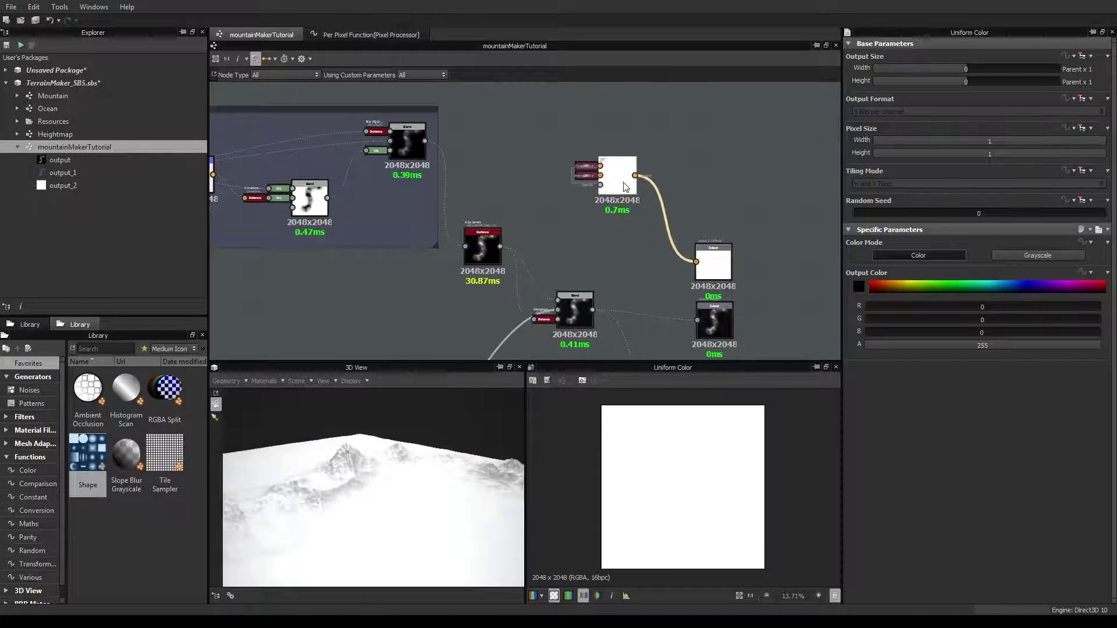
Move the output nodes and the color Blend farther away from the Erosion frame to make room for more nodes
{"action": "scroll", "coordinate": [589, 198], "scroll_direction": "up", "scroll_amount": 3}
{"action": "scroll", "coordinate": [552, 199], "scroll_direction": "down", "scroll_amount": 3}
{"action": "middle_click_drag", "start_coordinate": [460, 203], "coordinate": [678, 204]}
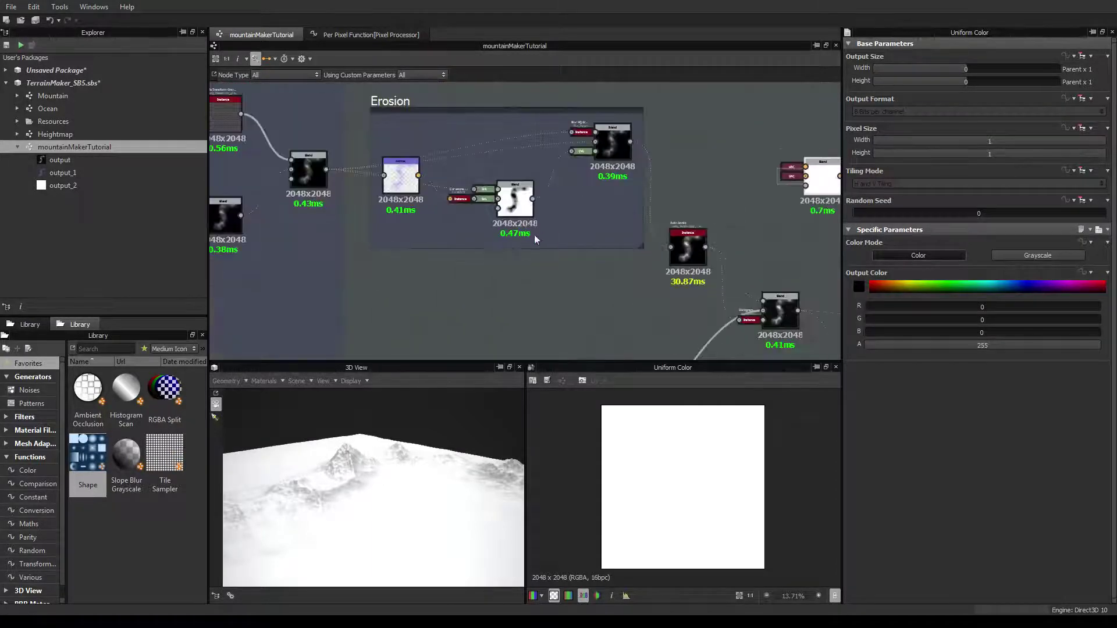
{"action": "middle_click_drag", "start_coordinate": [404, 256], "coordinate": [363, 351]}
{"action": "scroll", "coordinate": [530, 271], "scroll_direction": "down", "scroll_amount": 3}
{"action": "middle_click_drag", "start_coordinate": [574, 286], "coordinate": [481, 200]}
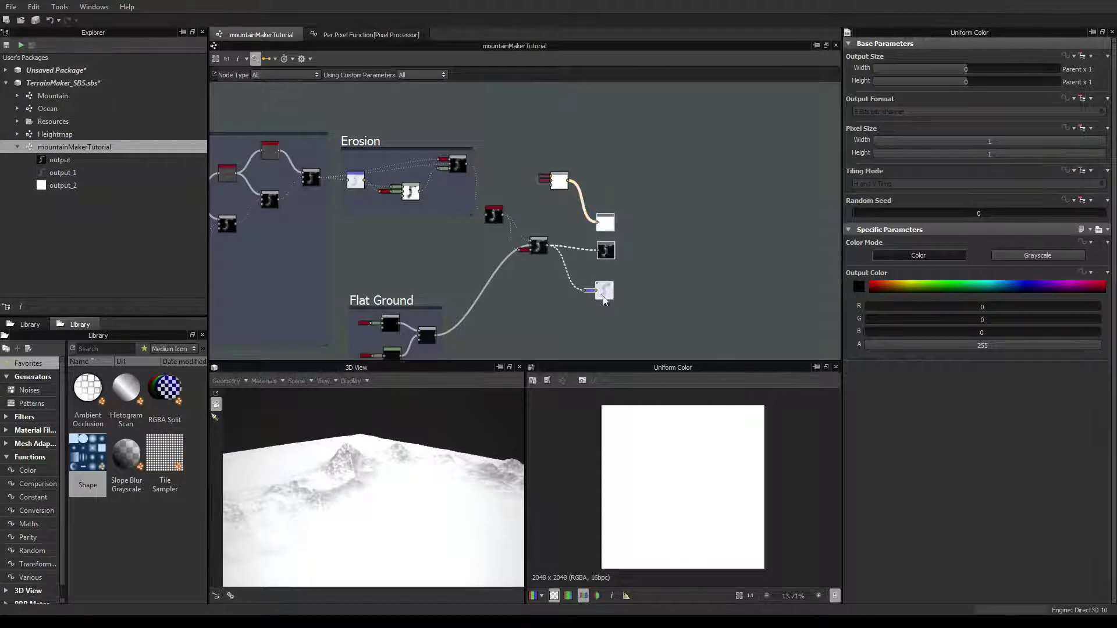
{"action": "left_click_drag", "start_coordinate": [603, 297], "coordinate": [770, 304]}
{"action": "left_click_drag", "start_coordinate": [556, 179], "coordinate": [657, 180]}
{"action": "middle_click_drag", "start_coordinate": [535, 169], "coordinate": [540, 263]}
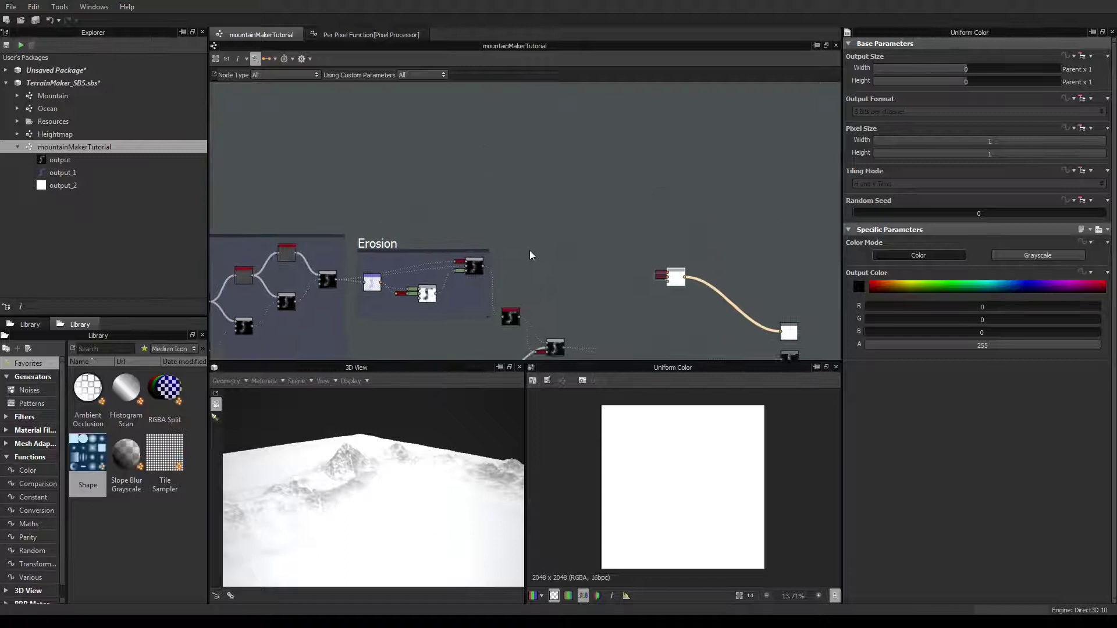
Connect the height Blend just before the Erosion frame to the color Blend's mask input and inspect the terrain
{"action": "scroll", "coordinate": [598, 276], "scroll_direction": "up", "scroll_amount": 4}
{"action": "middle_click_drag", "start_coordinate": [462, 256], "coordinate": [662, 182]}
{"action": "scroll", "coordinate": [662, 182], "scroll_direction": "down", "scroll_amount": 3}
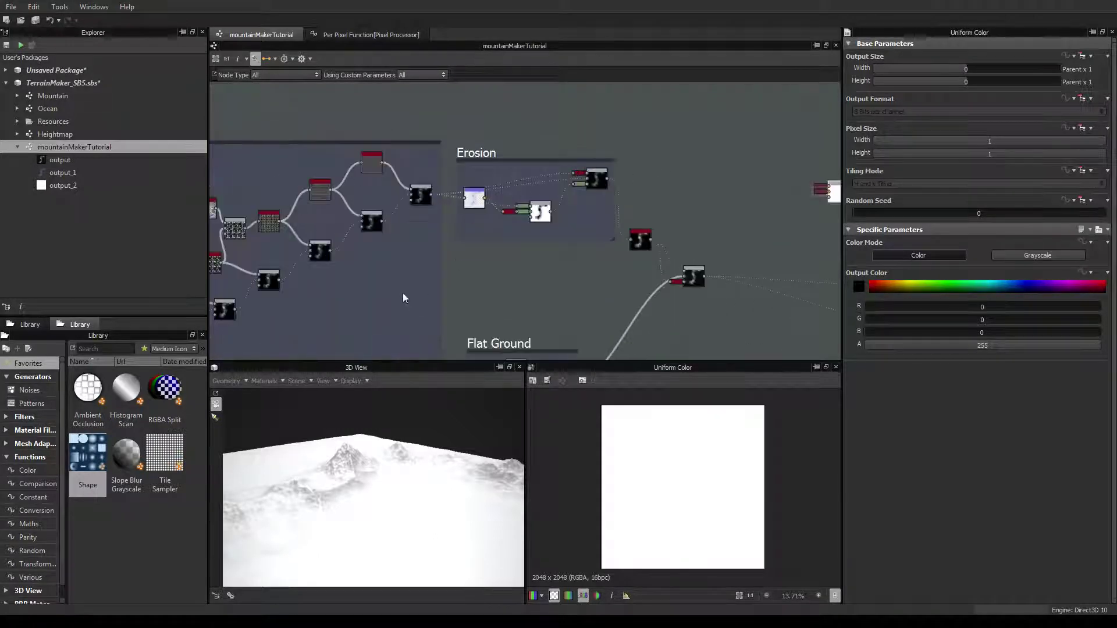
{"action": "left_click", "coordinate": [412, 201]}
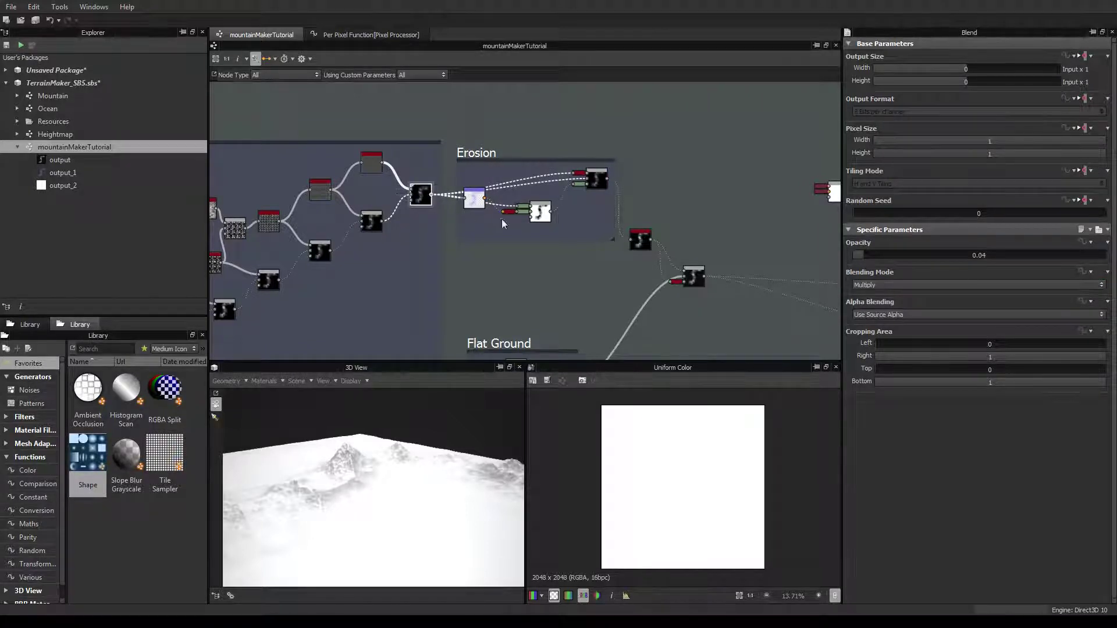
{"action": "left_click_drag", "start_coordinate": [827, 200], "coordinate": [828, 197]}
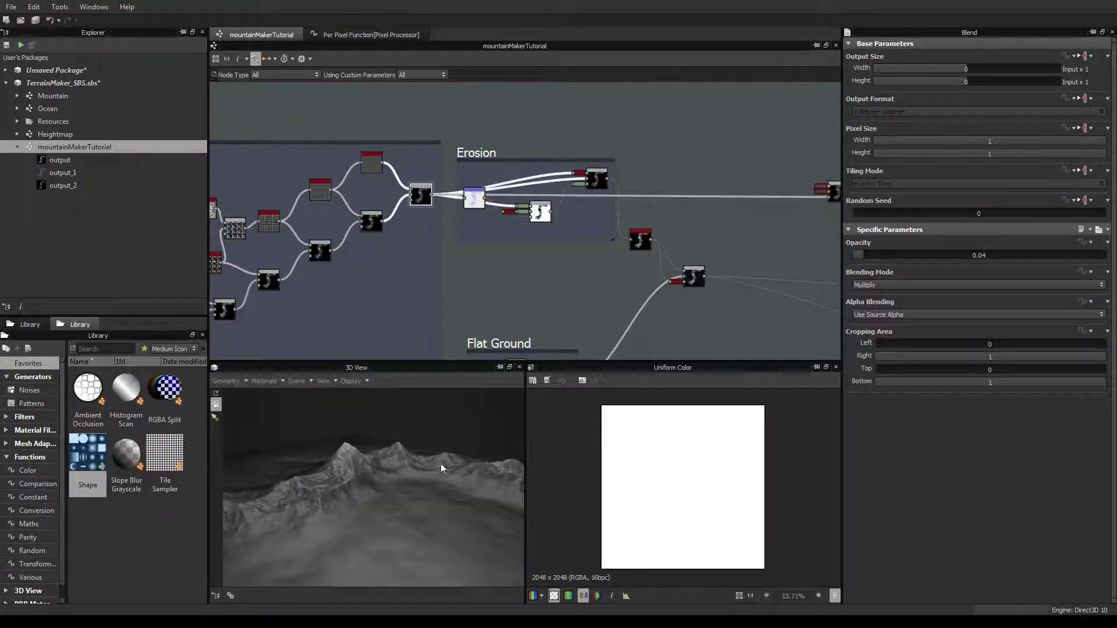
{"action": "left_click_drag", "start_coordinate": [383, 497], "coordinate": [377, 438]}
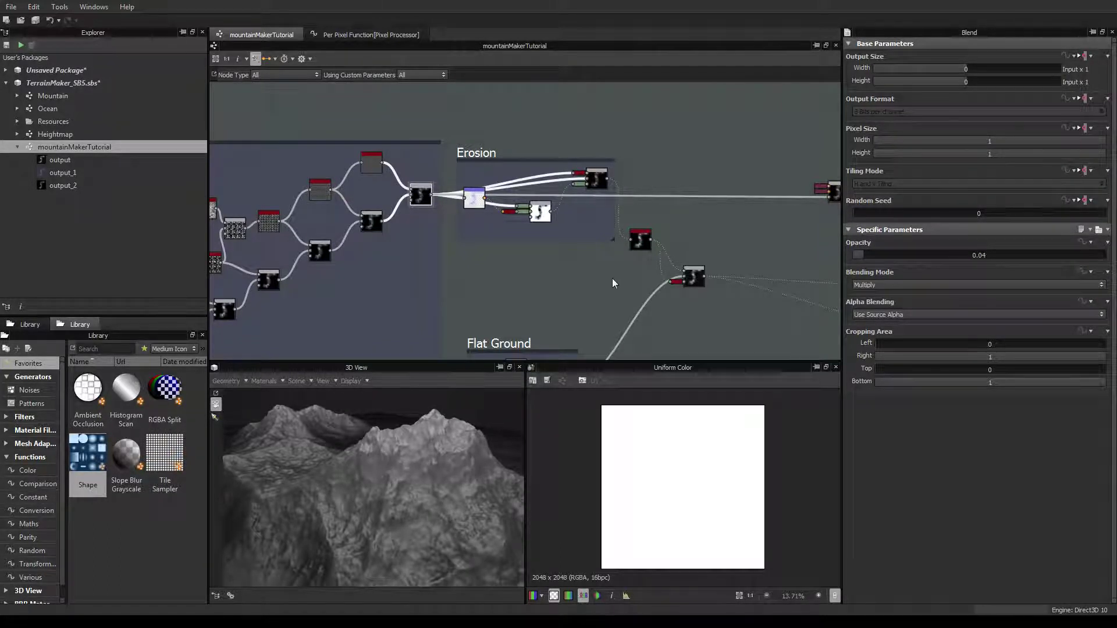
Find Histogram Scan in the library and add it to the empty graph area above the Erosion frame
{"action": "left_click", "coordinate": [102, 349]}
{"action": "type", "text": "his"}
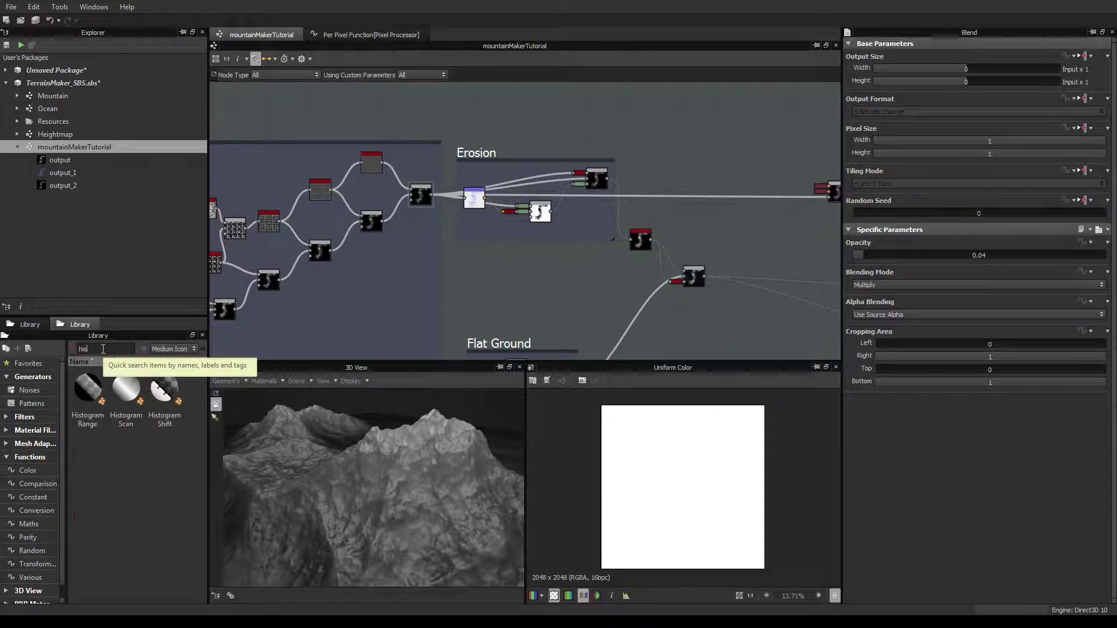
{"action": "type", "text": "togr"}
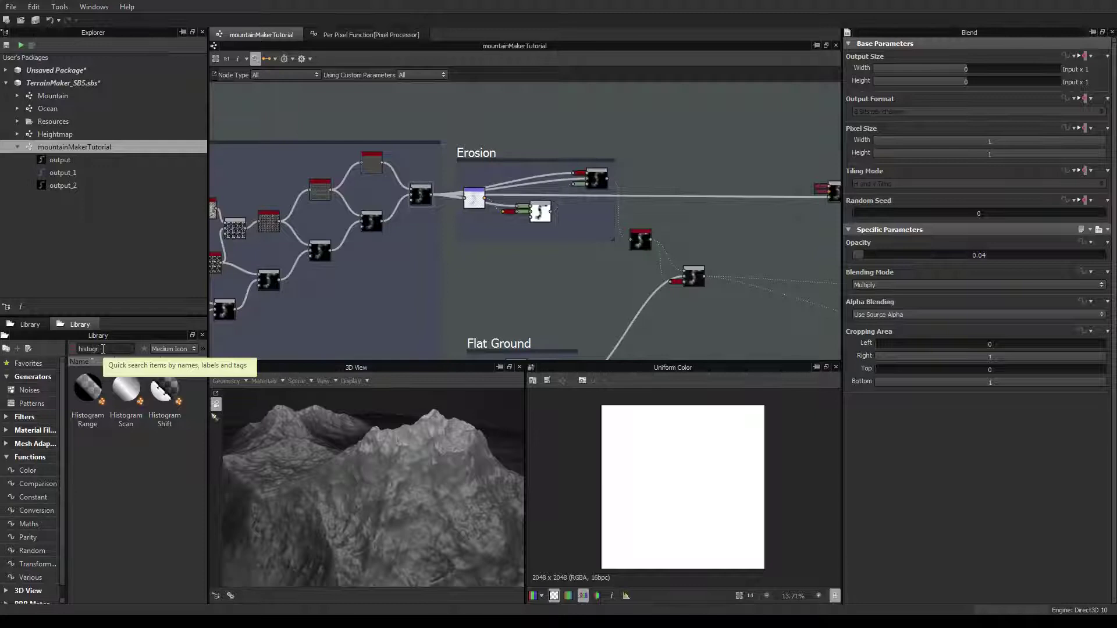
{"action": "type", "text": "a"}
{"action": "left_click_drag", "start_coordinate": [125, 388], "coordinate": [604, 134]}
{"action": "middle_click_drag", "start_coordinate": [519, 148], "coordinate": [571, 232]}
{"action": "left_click_drag", "start_coordinate": [661, 220], "coordinate": [637, 164]}
{"action": "middle_click_drag", "start_coordinate": [732, 167], "coordinate": [484, 146]}
{"action": "left_click_drag", "start_coordinate": [389, 144], "coordinate": [489, 148]}
{"action": "left_click", "coordinate": [487, 152]}
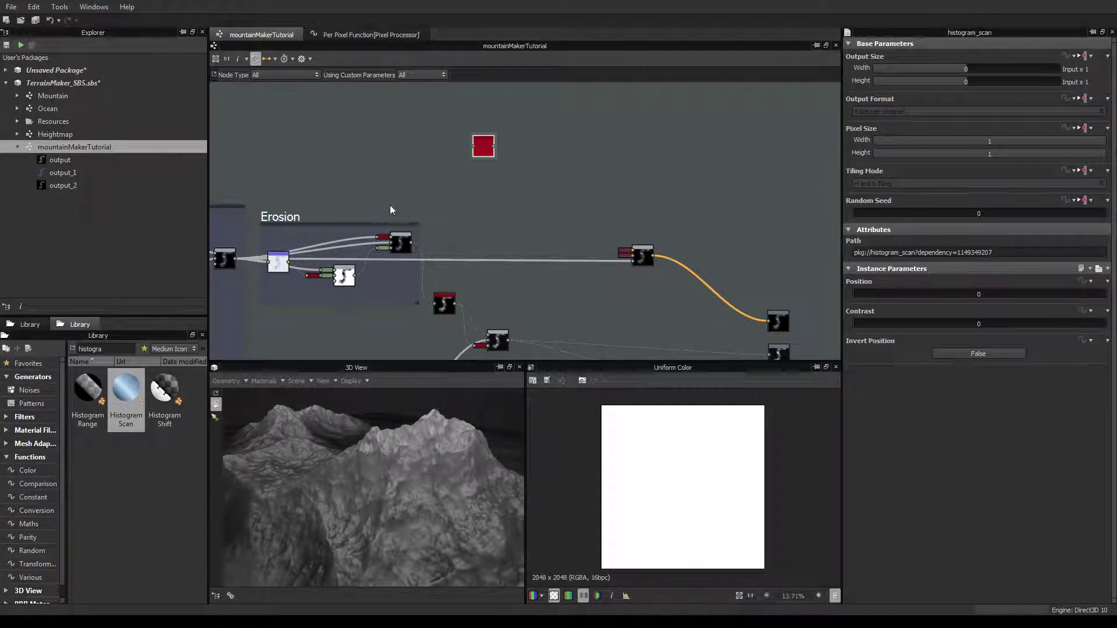
Connect the final Blend of the Erosion frame to the Histogram Scan's input and tidy the nearby Auto Levels node
{"action": "middle_click_drag", "start_coordinate": [556, 298], "coordinate": [456, 225]}
{"action": "scroll", "coordinate": [370, 235], "scroll_direction": "up", "scroll_amount": 1}
{"action": "middle_click_drag", "start_coordinate": [368, 233], "coordinate": [386, 322]}
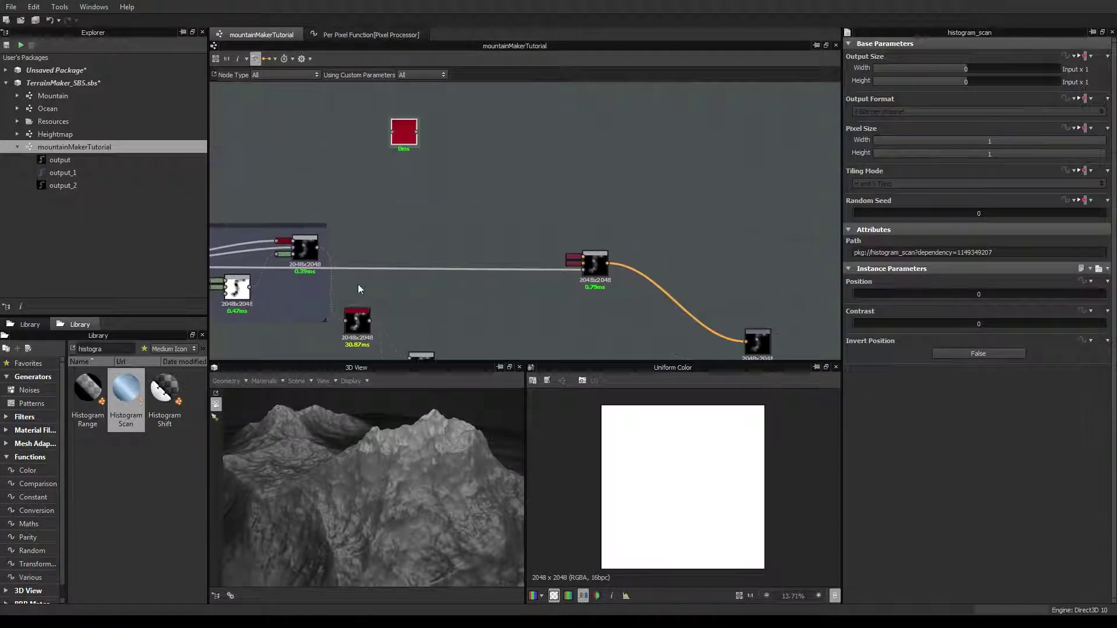
{"action": "left_click_drag", "start_coordinate": [350, 320], "coordinate": [358, 288]}
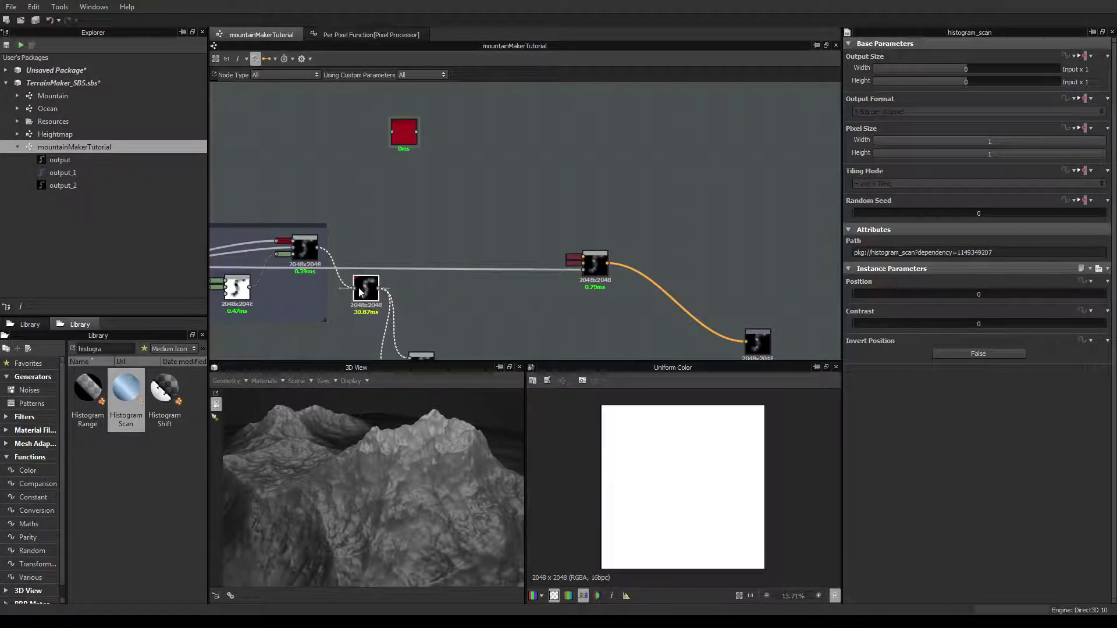
{"action": "left_click", "coordinate": [315, 249]}
{"action": "left_click_drag", "start_coordinate": [394, 131], "coordinate": [419, 183]}
Preview the Histogram Scan, set its Position to 0.5, and connect it to the color Blend's mask input
{"action": "double_click", "coordinate": [404, 135]}
{"action": "left_click_drag", "start_coordinate": [970, 295], "coordinate": [983, 294]}
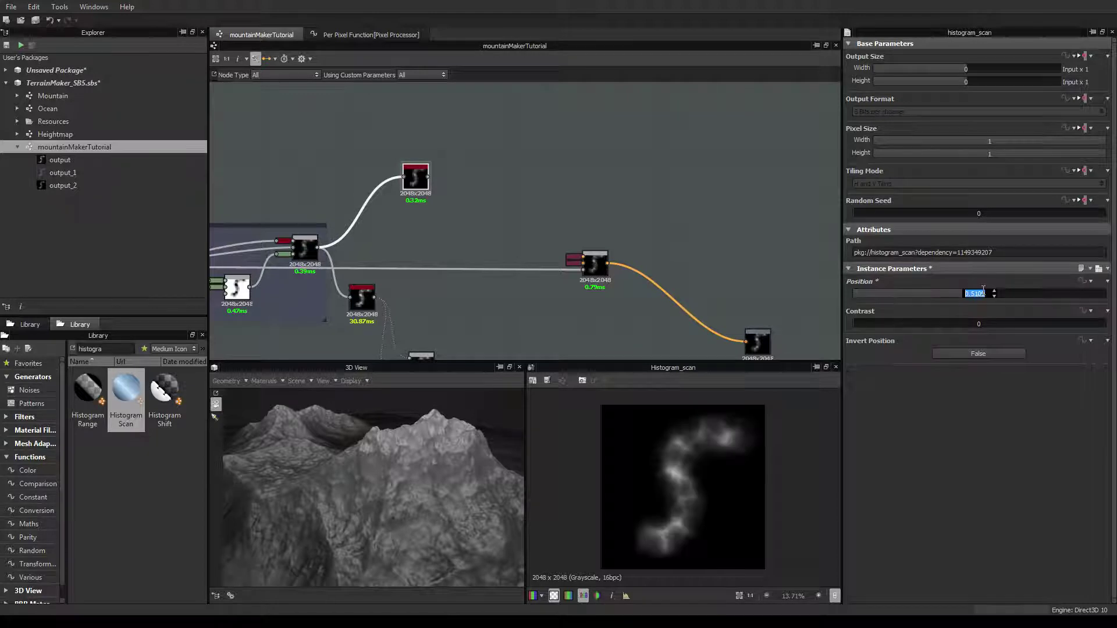
{"action": "type", "text": "0"}
{"action": "key", "text": "Return"}
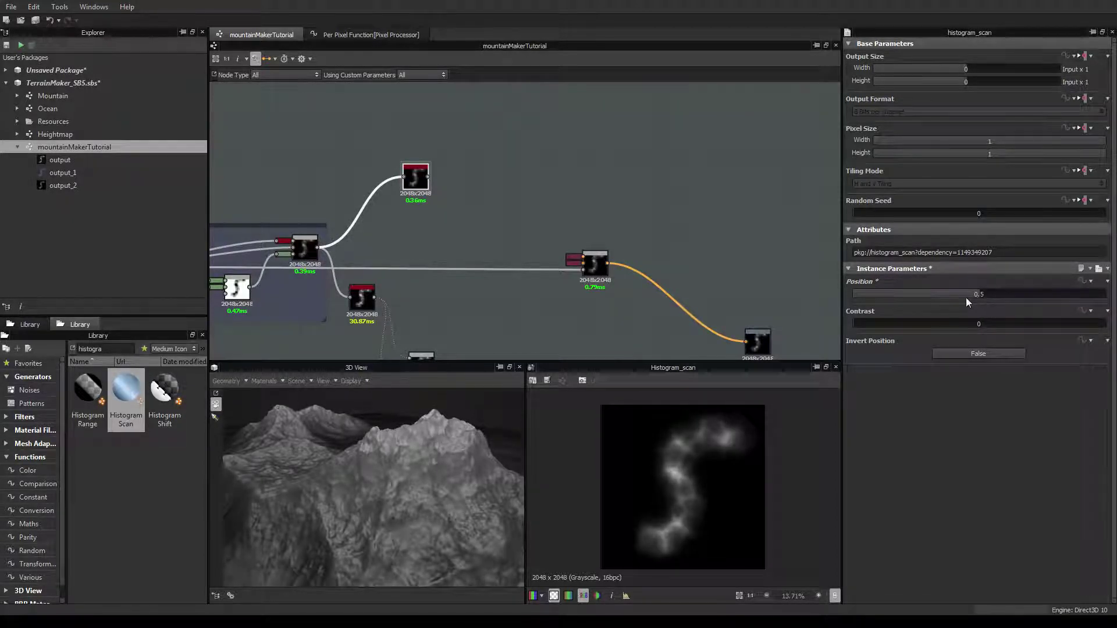
{"action": "left_click_drag", "start_coordinate": [430, 178], "coordinate": [582, 272]}
{"action": "mouse_move", "coordinate": [431, 465]}
{"action": "left_mouse_down"}
{"action": "mouse_move", "coordinate": [383, 523]}
{"action": "mouse_move", "coordinate": [481, 458]}
{"action": "mouse_move", "coordinate": [425, 464]}
{"action": "left_mouse_up"}
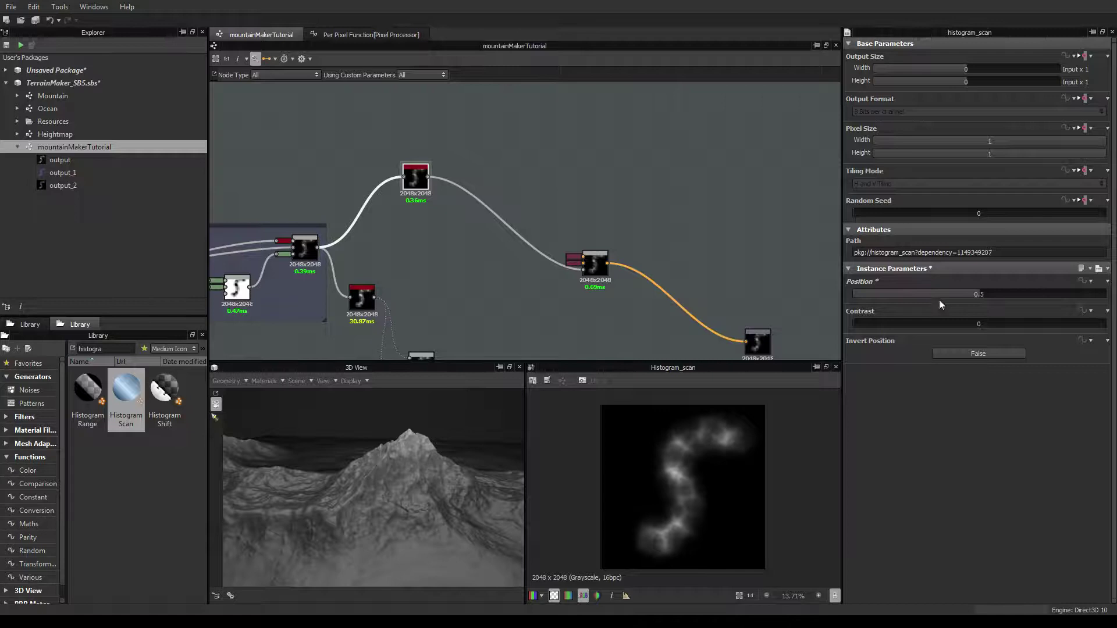
Set the Histogram Scan's Contrast to 0.9 and check the white mountain peak in the 3D view
{"action": "left_click_drag", "start_coordinate": [888, 323], "coordinate": [986, 322]}
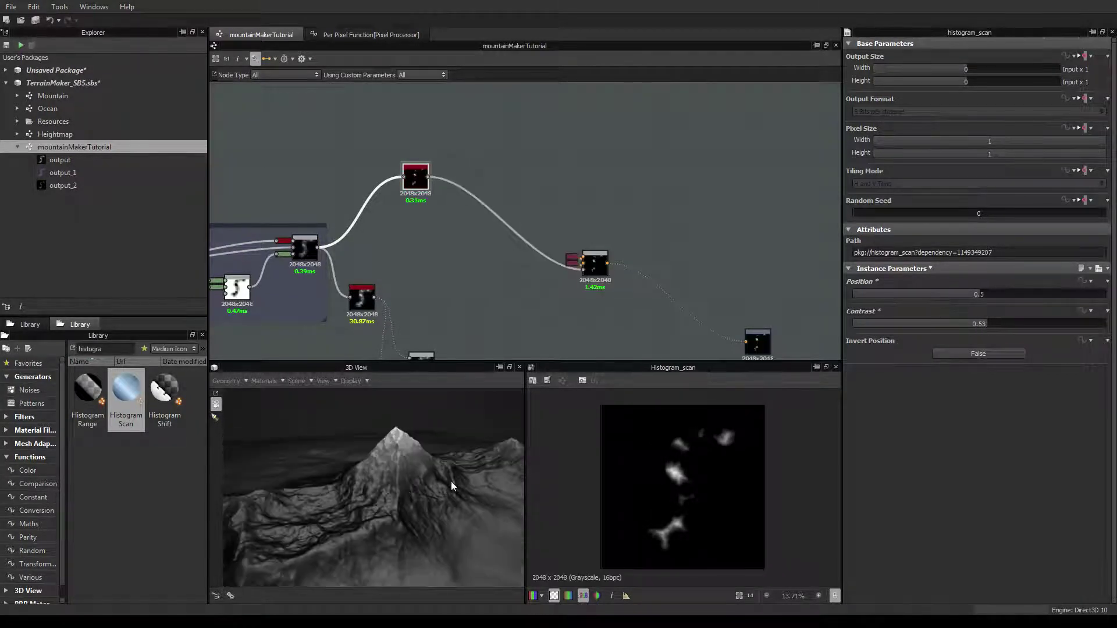
{"action": "double_click", "coordinate": [1070, 322]}
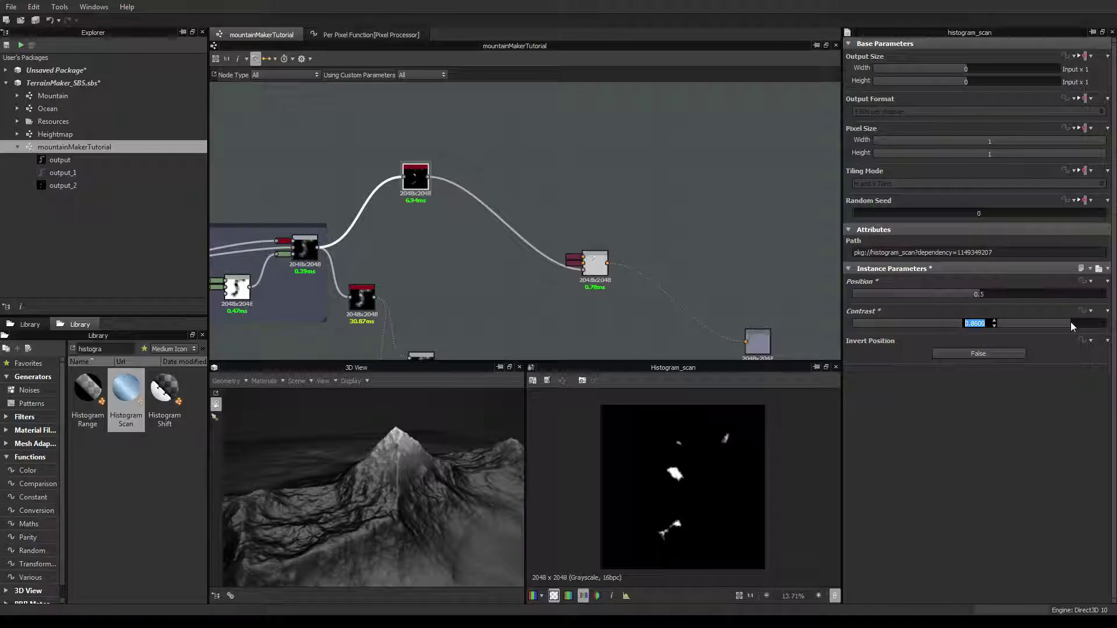
{"action": "left_click_drag", "start_coordinate": [410, 458], "coordinate": [400, 458]}
{"action": "double_click", "coordinate": [981, 324]}
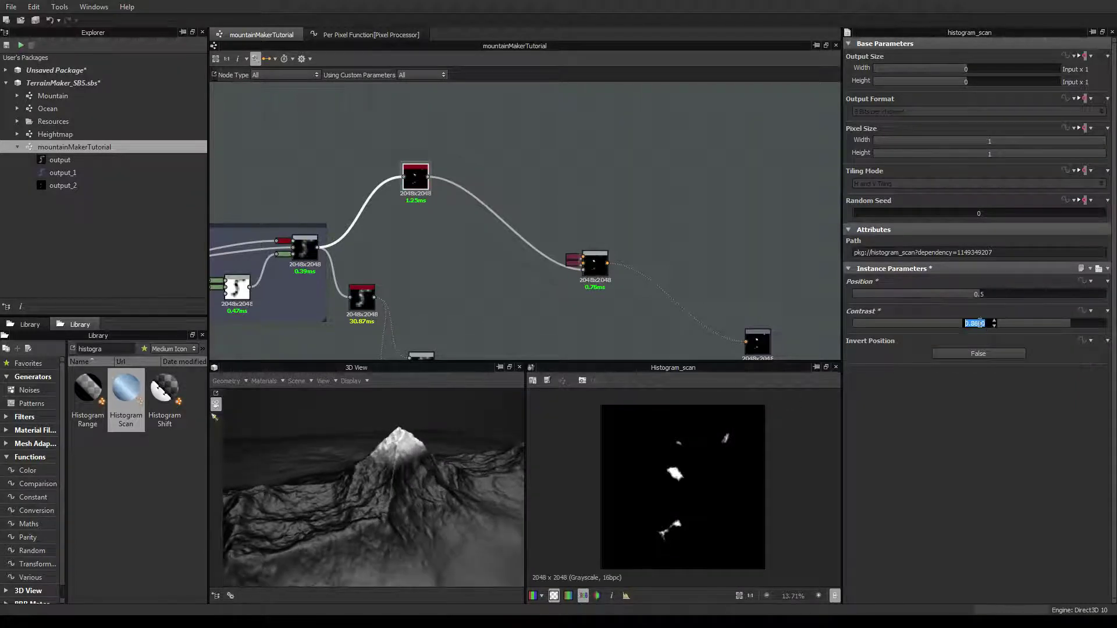
{"action": "type", "text": "0.9"}
{"action": "key", "text": "Return"}
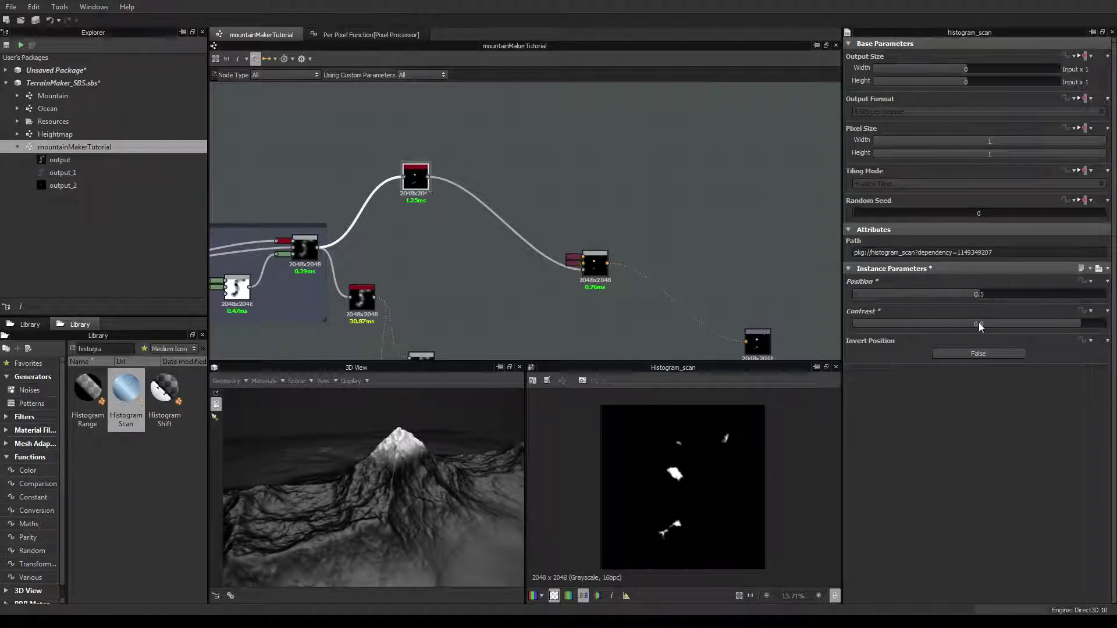
{"action": "mouse_move", "coordinate": [407, 469]}
{"action": "left_mouse_down"}
{"action": "mouse_move", "coordinate": [362, 470]}
{"action": "mouse_move", "coordinate": [396, 460]}
{"action": "left_mouse_up"}
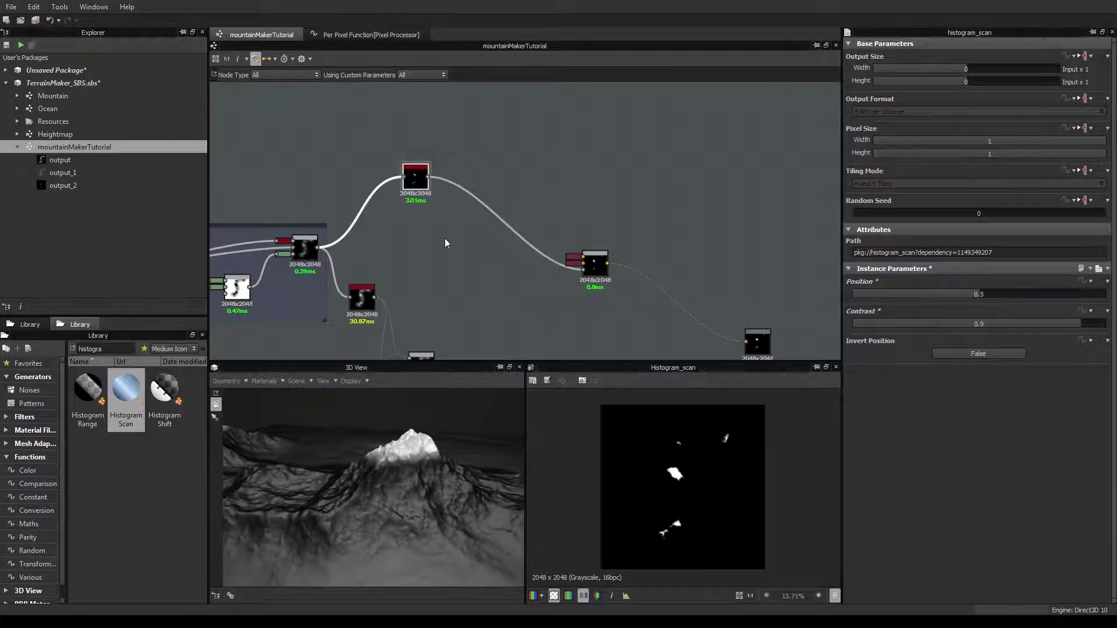
{"action": "left_click_drag", "start_coordinate": [421, 185], "coordinate": [427, 185]}
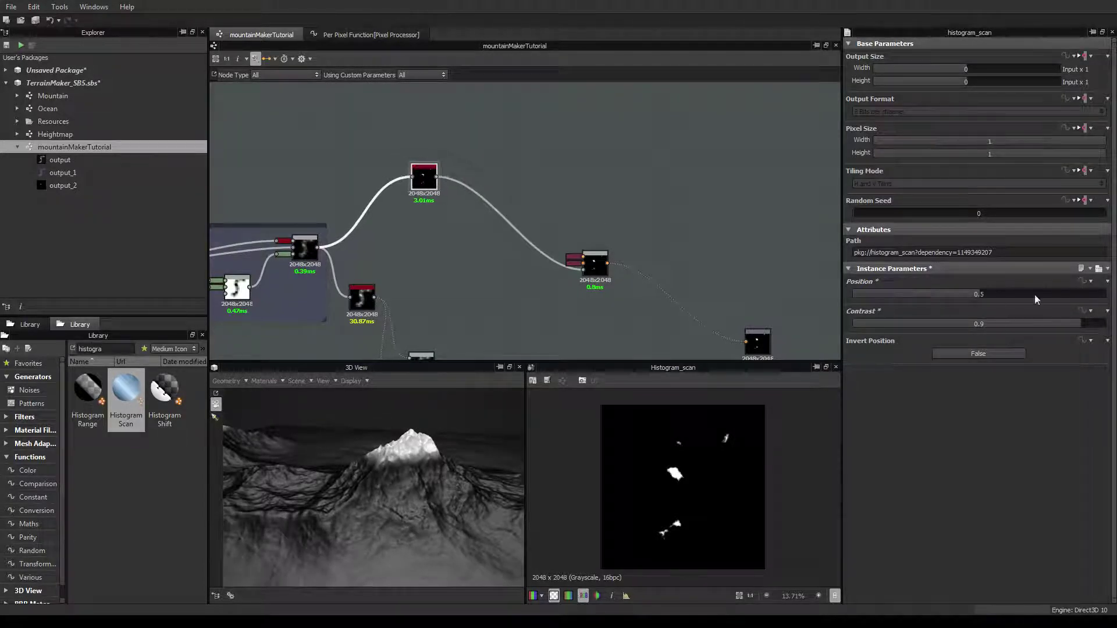
Set the Histogram Scan's Position to 0.8 and inspect the white coverage on the mountain up close
{"action": "left_click_drag", "start_coordinate": [984, 288], "coordinate": [1029, 294]}
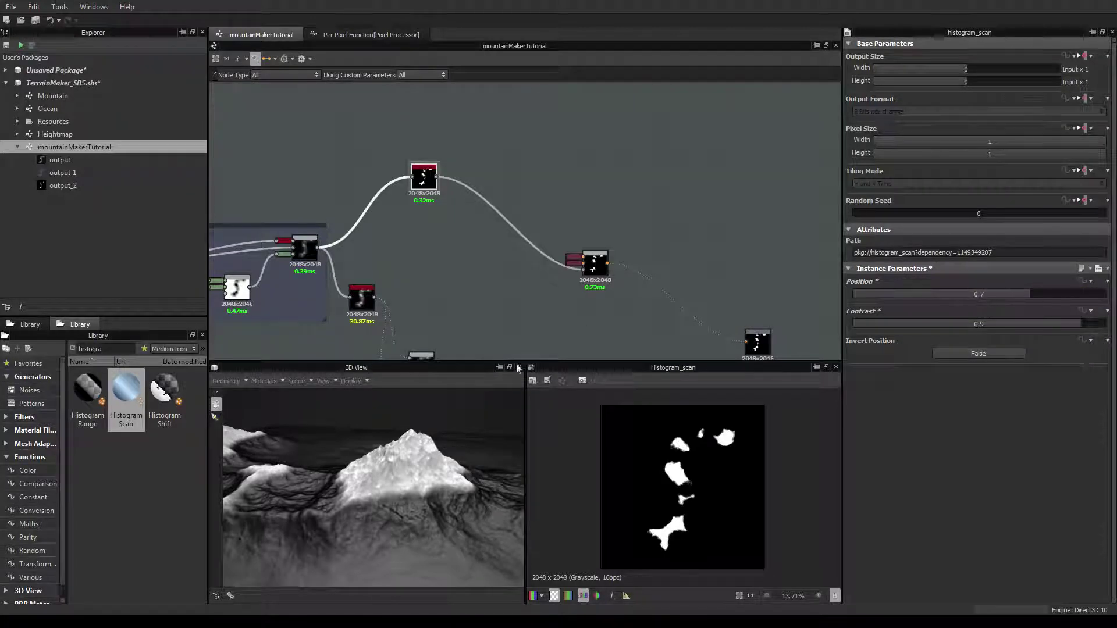
{"action": "left_click_drag", "start_coordinate": [362, 490], "coordinate": [365, 512]}
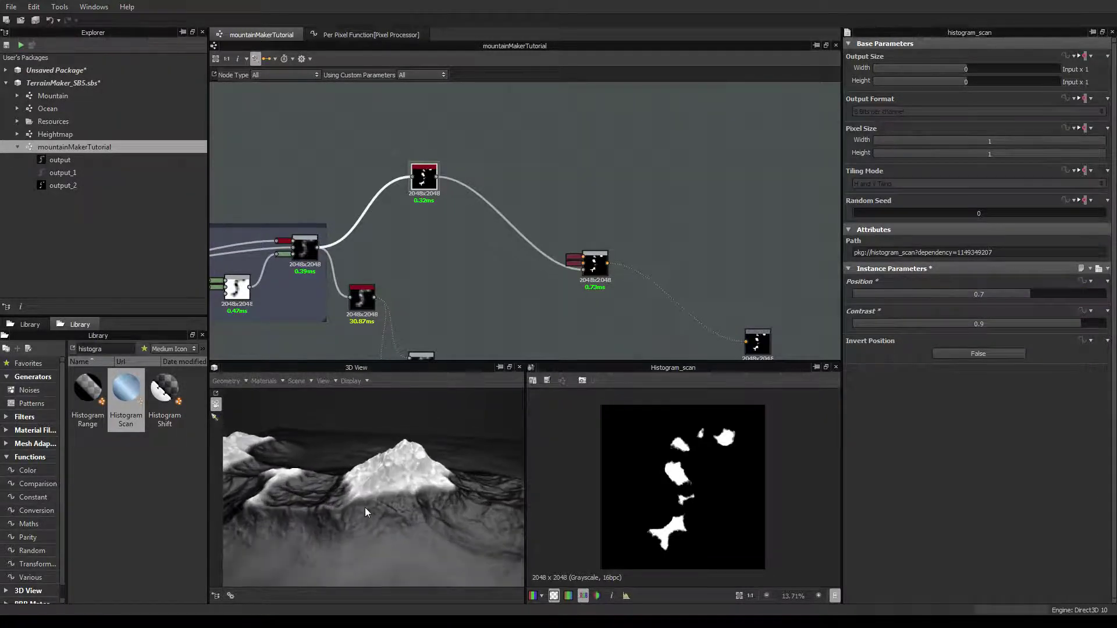
{"action": "scroll", "coordinate": [362, 491], "scroll_direction": "up", "scroll_amount": 3}
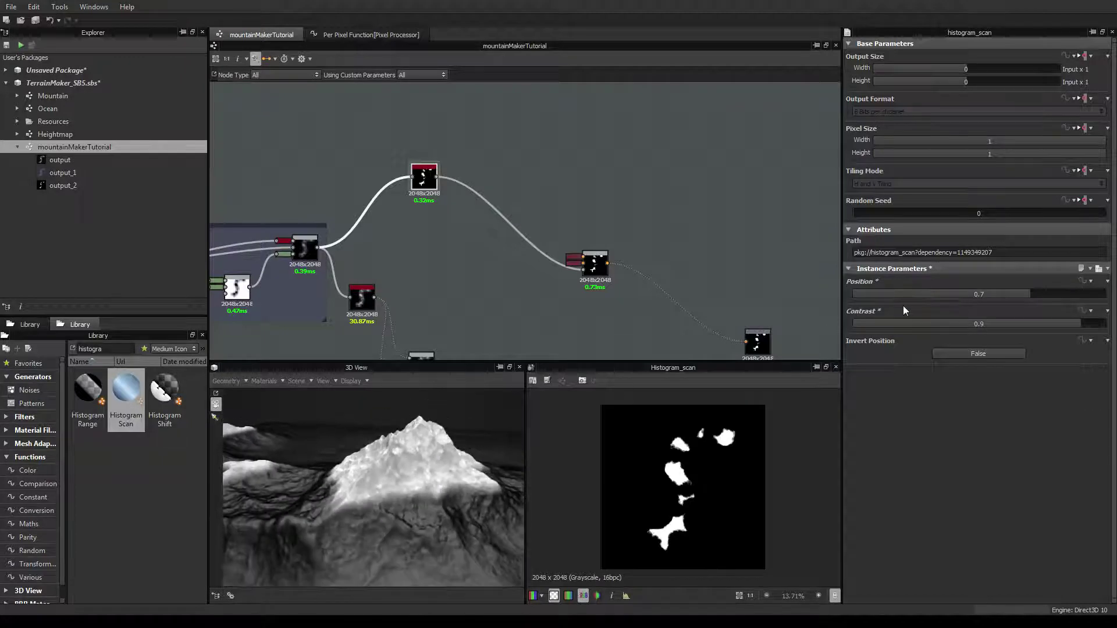
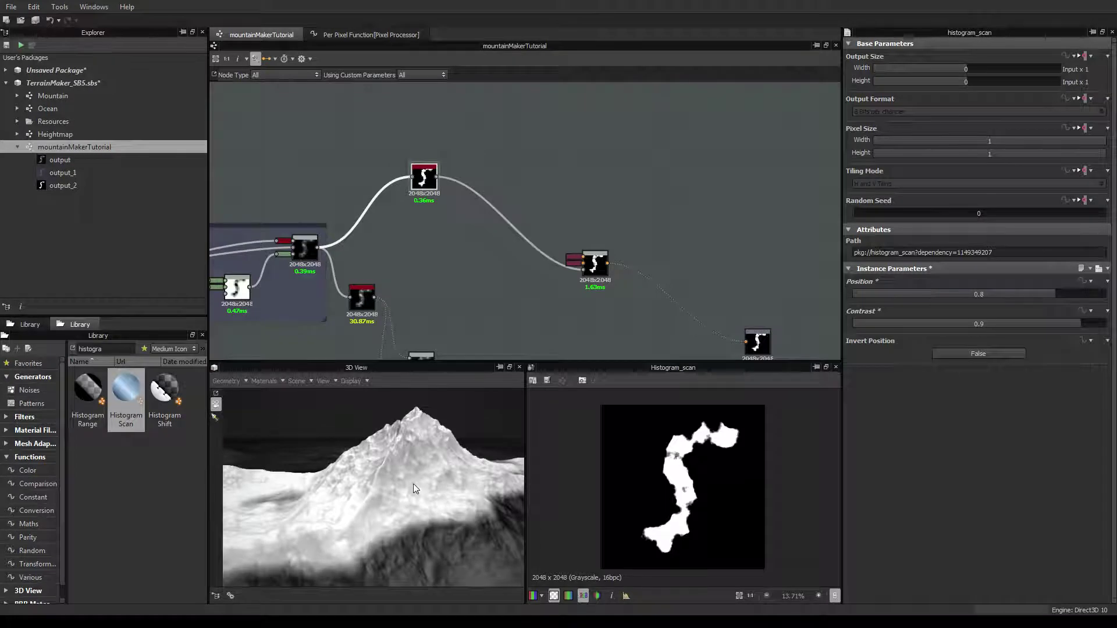
{"action": "scroll", "coordinate": [426, 482], "scroll_direction": "up", "scroll_amount": 3}
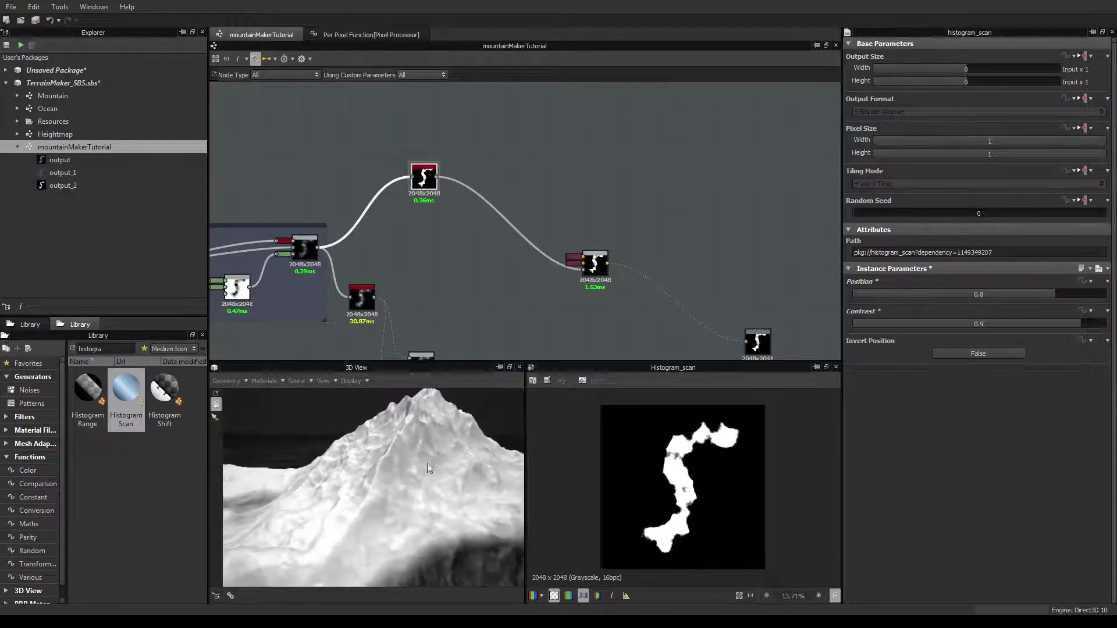
{"action": "left_click_drag", "start_coordinate": [427, 463], "coordinate": [415, 486]}
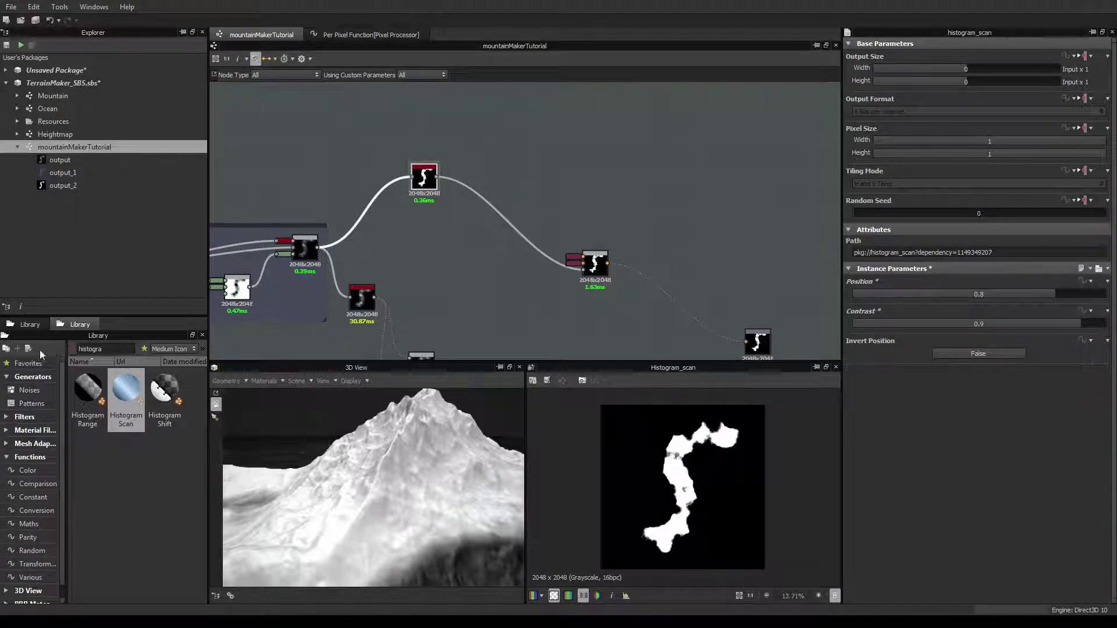
Search the library for "vector" and add the grayscale Vector Warp node beside the Histogram Scan
{"action": "double_click", "coordinate": [103, 349]}
{"action": "type", "text": "vector"}
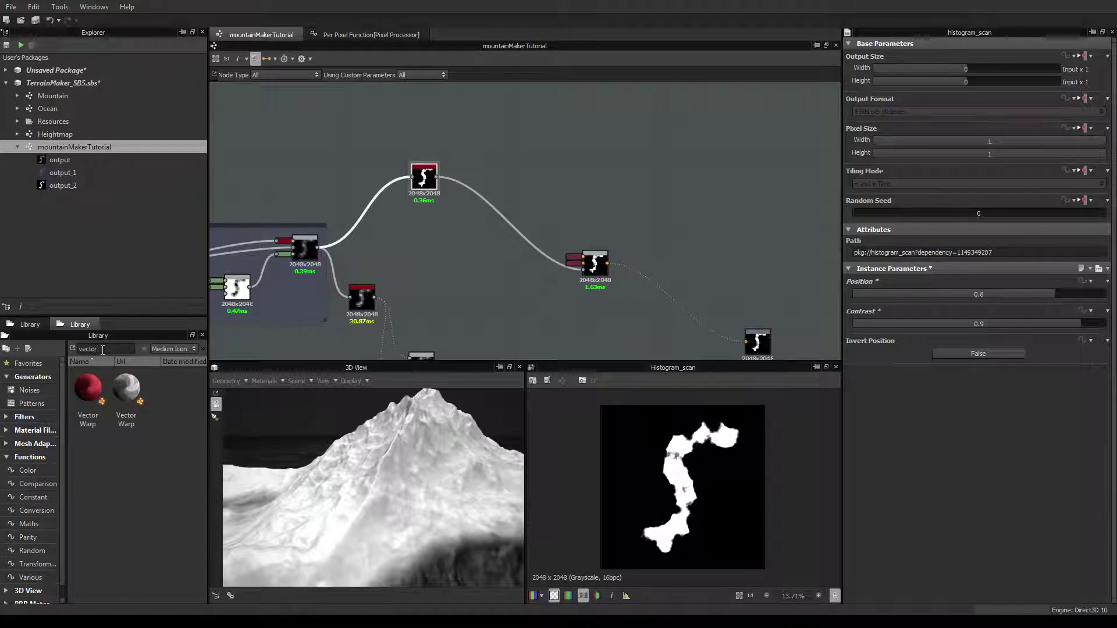
{"action": "left_click_drag", "start_coordinate": [126, 388], "coordinate": [517, 185]}
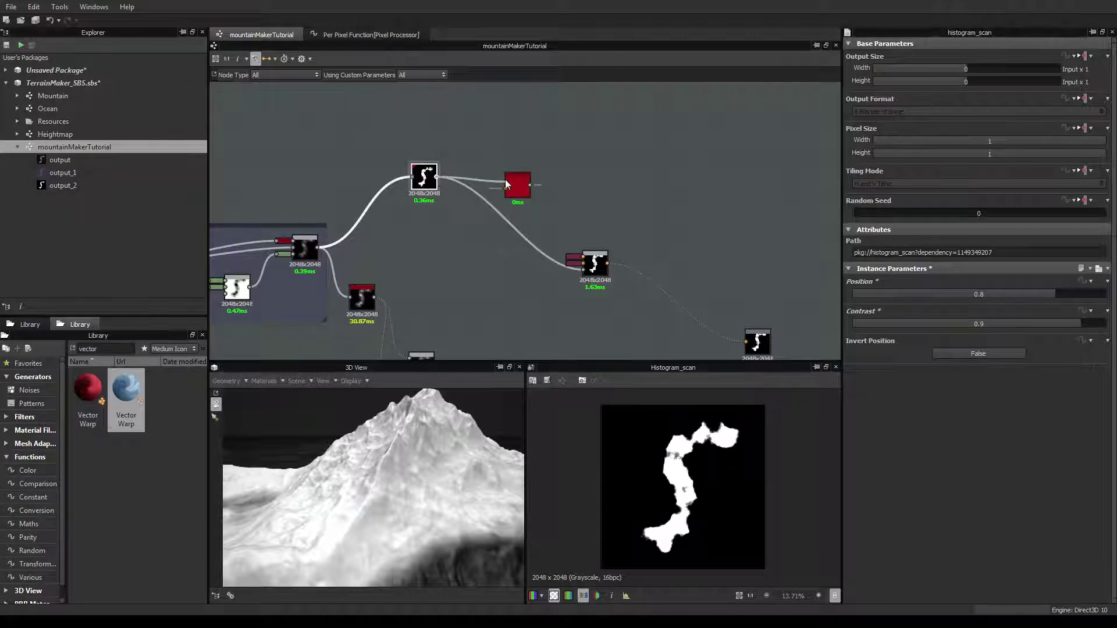
Preview the Erosion frame's Normal node, then add a new Normal node fed by the final erosion Blend
{"action": "scroll", "coordinate": [438, 226], "scroll_direction": "down", "scroll_amount": 5}
{"action": "middle_click_drag", "start_coordinate": [354, 273], "coordinate": [406, 280]}
{"action": "scroll", "coordinate": [406, 282], "scroll_direction": "up", "scroll_amount": 5}
{"action": "middle_click_drag", "start_coordinate": [341, 194], "coordinate": [294, 257]}
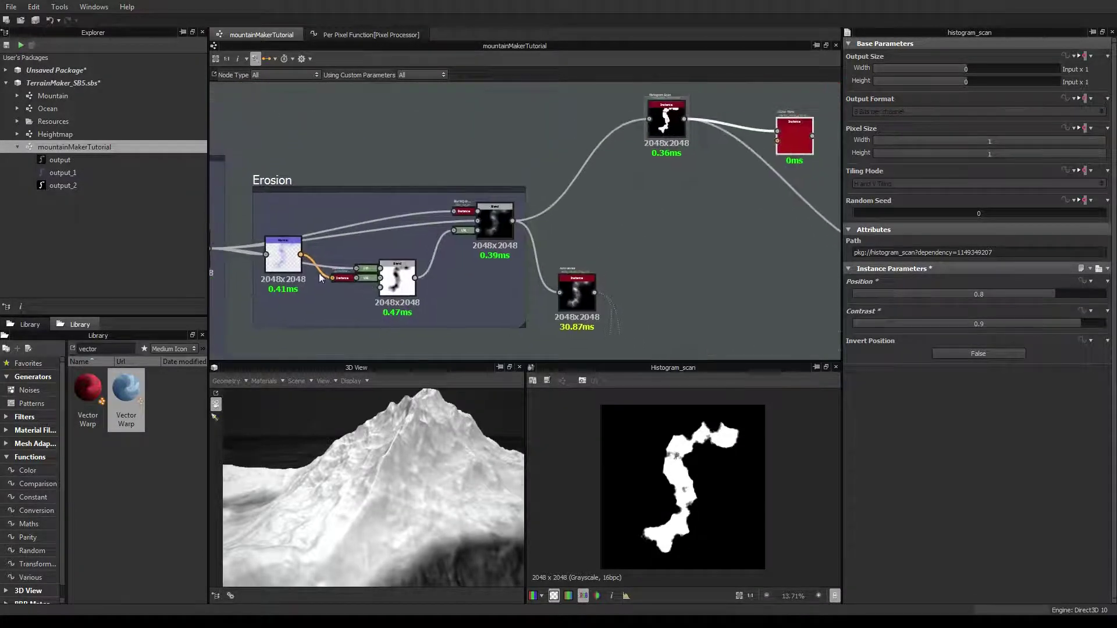
{"action": "left_click", "coordinate": [288, 249]}
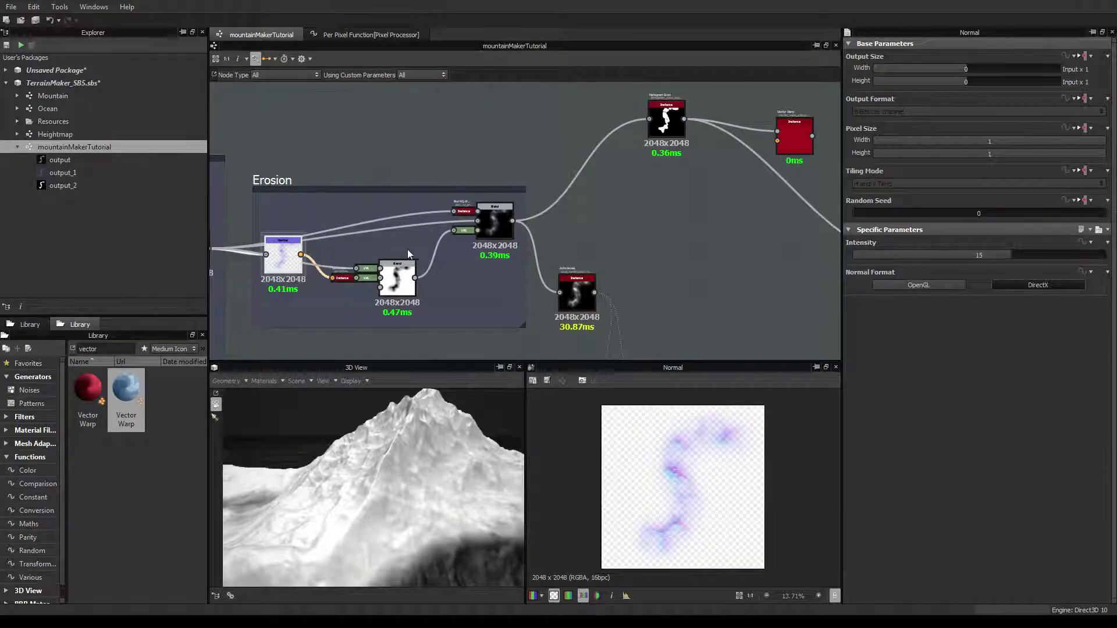
{"action": "middle_click_drag", "start_coordinate": [584, 232], "coordinate": [509, 239]}
{"action": "key", "text": "n"}
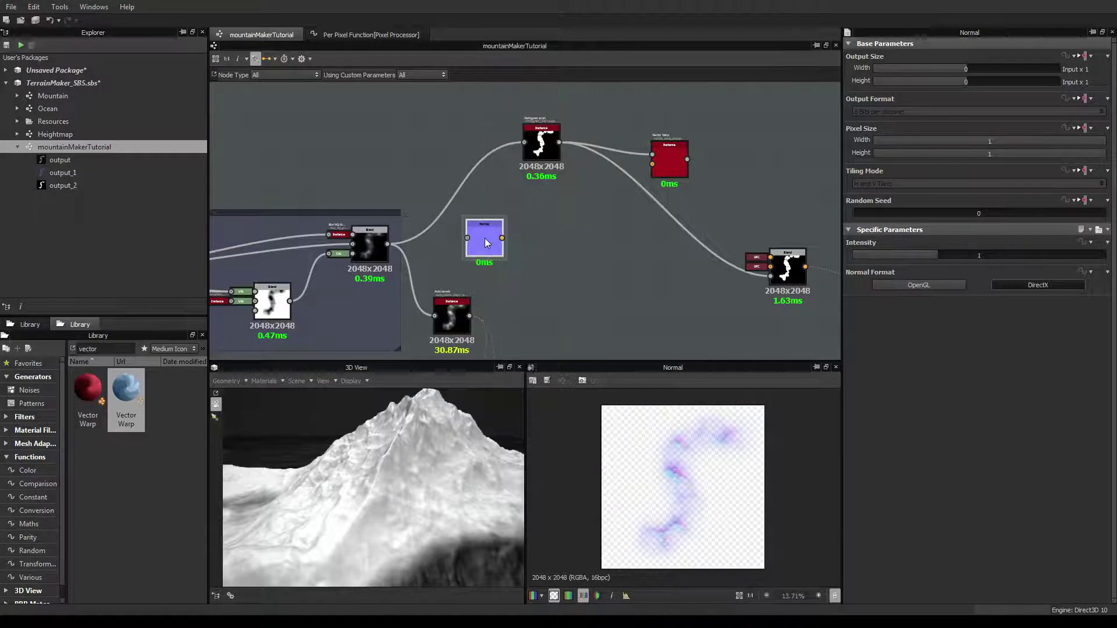
{"action": "left_click_drag", "start_coordinate": [472, 243], "coordinate": [469, 242]}
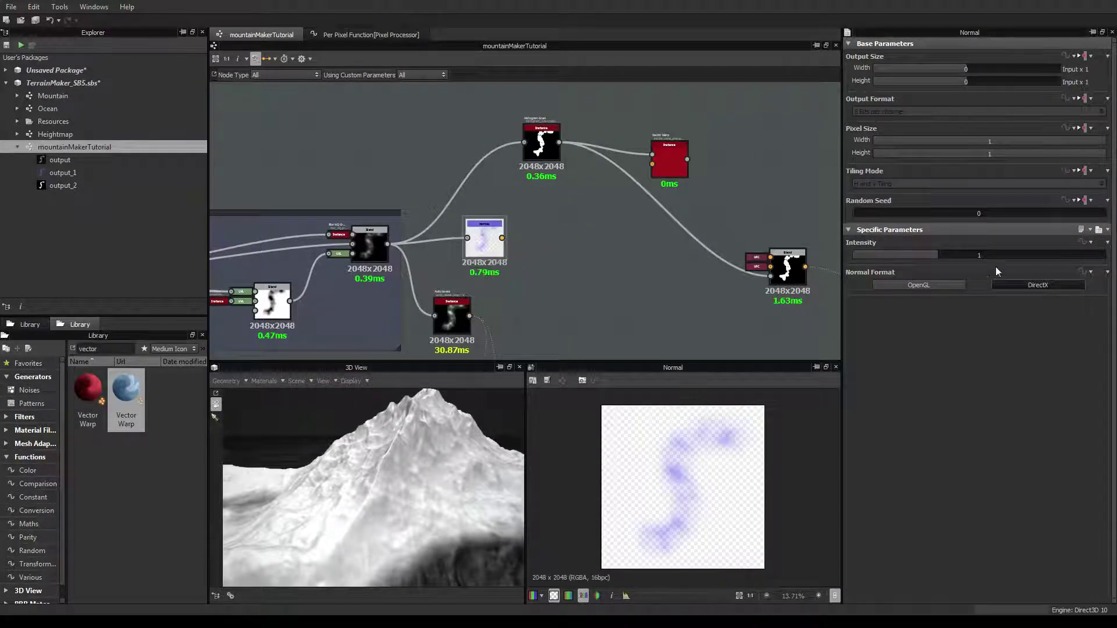
Set the new Normal node's Intensity to 15 and preview its output without transparency
{"action": "double_click", "coordinate": [976, 259]}
{"action": "type", "text": "15"}
{"action": "key", "text": "Return"}
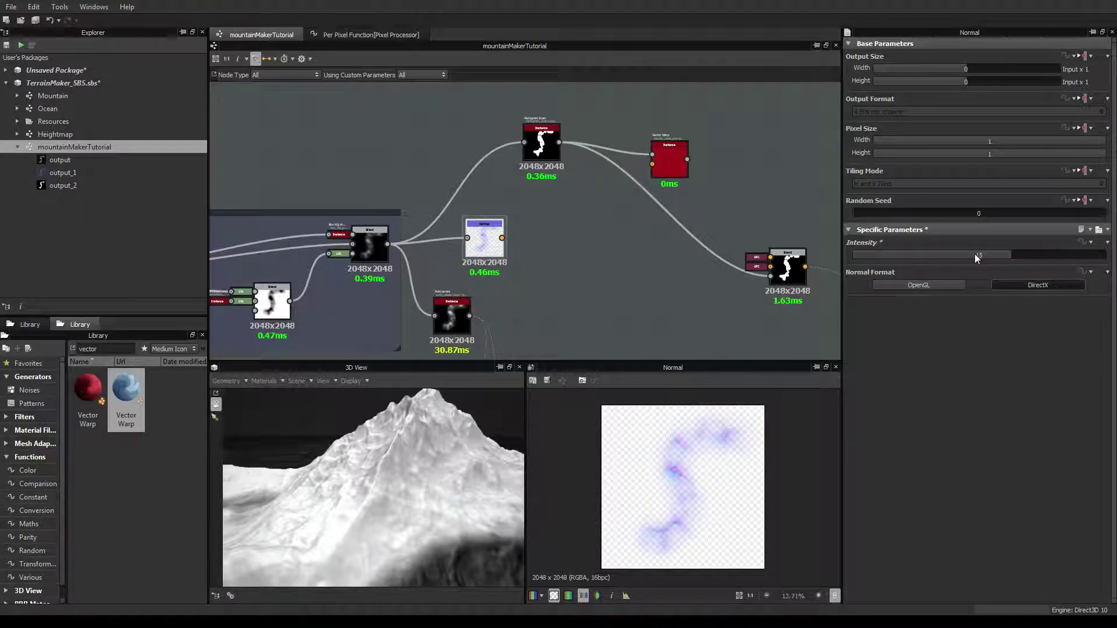
{"action": "left_click", "coordinate": [558, 596]}
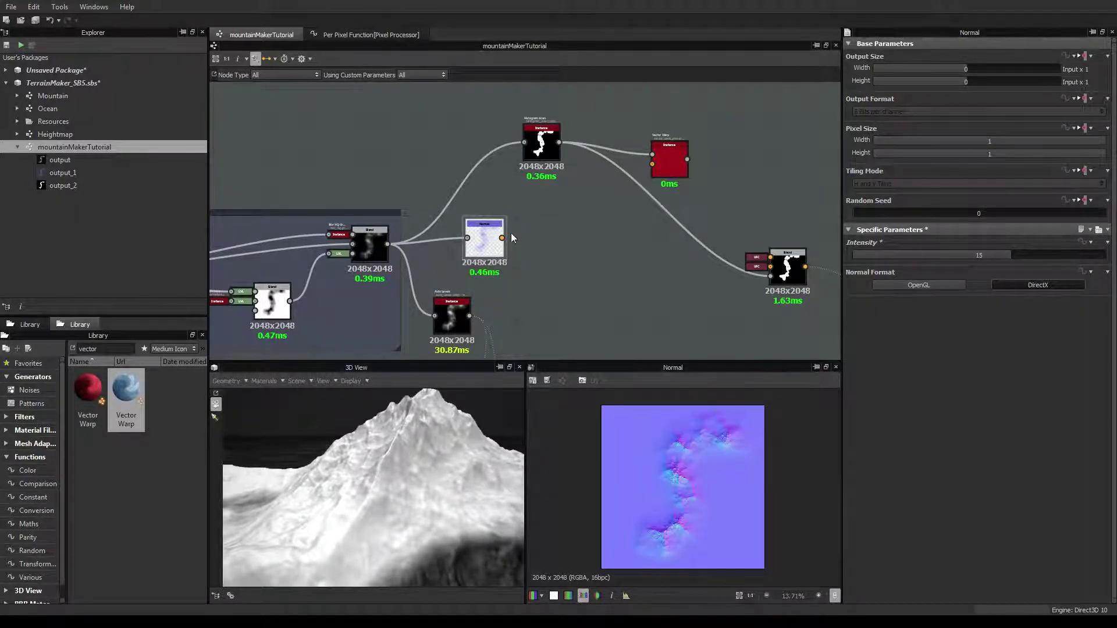
Connect the Normal to the grayscale Vector Warp's vector input, preview the warp, and set its Intensity to 0.08
{"action": "left_click_drag", "start_coordinate": [503, 238], "coordinate": [660, 168]}
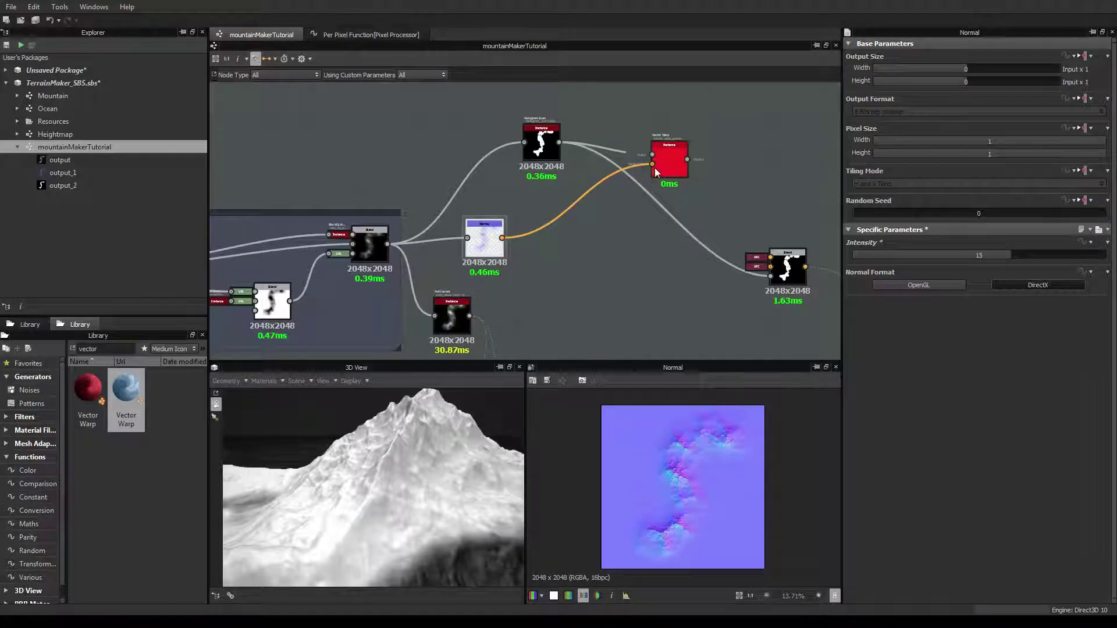
{"action": "left_click", "coordinate": [666, 159]}
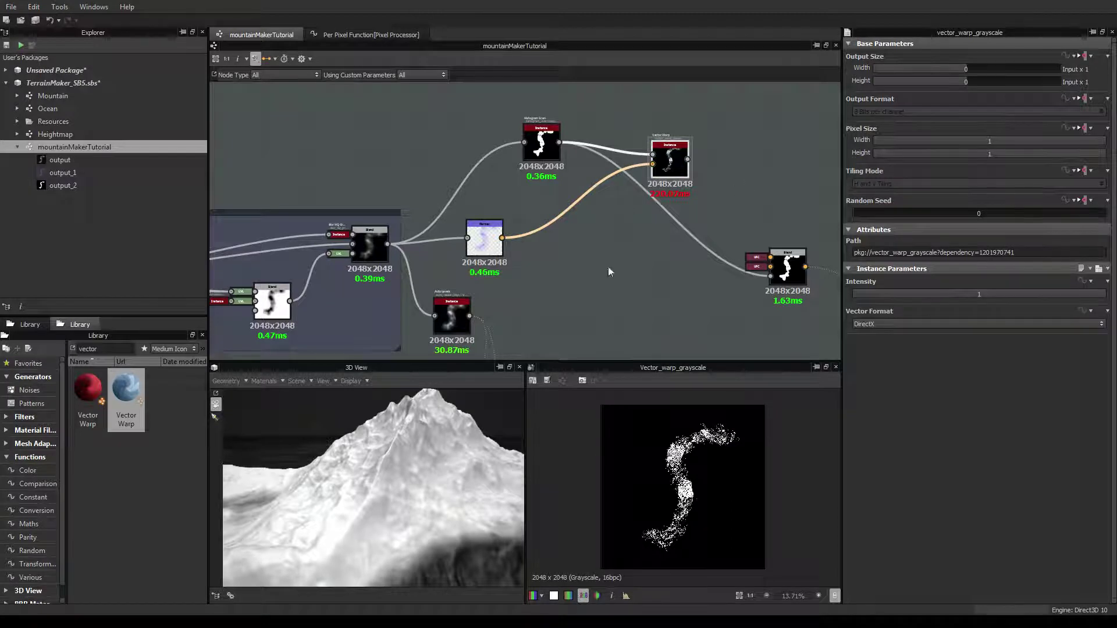
{"action": "middle_click_drag", "start_coordinate": [599, 274], "coordinate": [539, 269]}
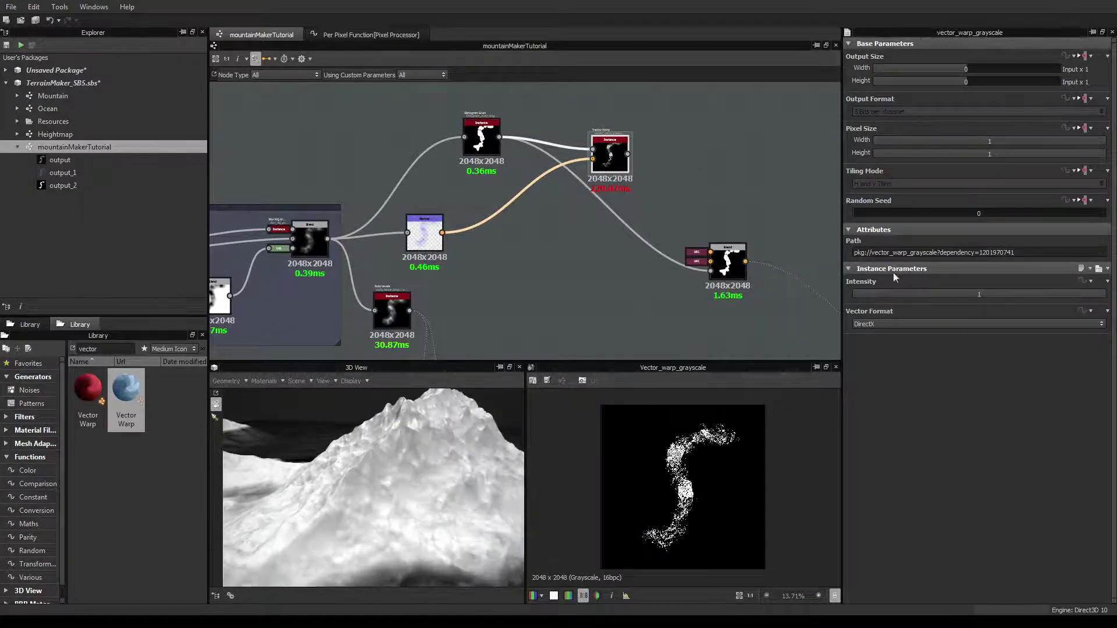
{"action": "left_click_drag", "start_coordinate": [611, 163], "coordinate": [593, 158]}
{"action": "mouse_move", "coordinate": [896, 295]}
{"action": "left_mouse_down"}
{"action": "mouse_move", "coordinate": [864, 294]}
{"action": "mouse_move", "coordinate": [874, 294]}
{"action": "left_mouse_up"}
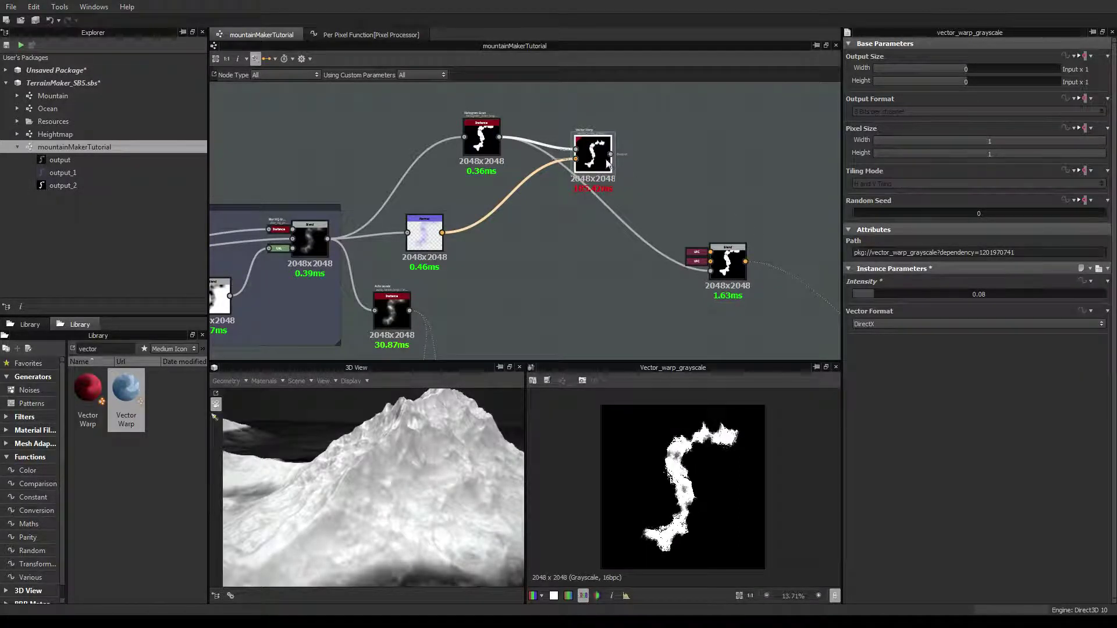
Connect the Vector Warp to the color Blend's mask input and inspect the warped edges on the mountain
{"action": "left_click_drag", "start_coordinate": [612, 152], "coordinate": [710, 270]}
{"action": "left_click_drag", "start_coordinate": [448, 465], "coordinate": [298, 449]}
{"action": "mouse_move", "coordinate": [880, 292]}
{"action": "left_mouse_down"}
{"action": "mouse_move", "coordinate": [854, 294]}
{"action": "mouse_move", "coordinate": [873, 292]}
{"action": "left_mouse_up"}
{"action": "left_click_drag", "start_coordinate": [476, 483], "coordinate": [454, 532]}
{"action": "left_click_drag", "start_coordinate": [371, 541], "coordinate": [343, 504]}
{"action": "mouse_move", "coordinate": [425, 504]}
{"action": "left_mouse_down"}
{"action": "mouse_move", "coordinate": [334, 493]}
{"action": "mouse_move", "coordinate": [410, 507]}
{"action": "mouse_move", "coordinate": [342, 480]}
{"action": "mouse_move", "coordinate": [407, 512]}
{"action": "mouse_move", "coordinate": [349, 489]}
{"action": "mouse_move", "coordinate": [395, 523]}
{"action": "mouse_move", "coordinate": [376, 496]}
{"action": "mouse_move", "coordinate": [424, 486]}
{"action": "left_mouse_up"}
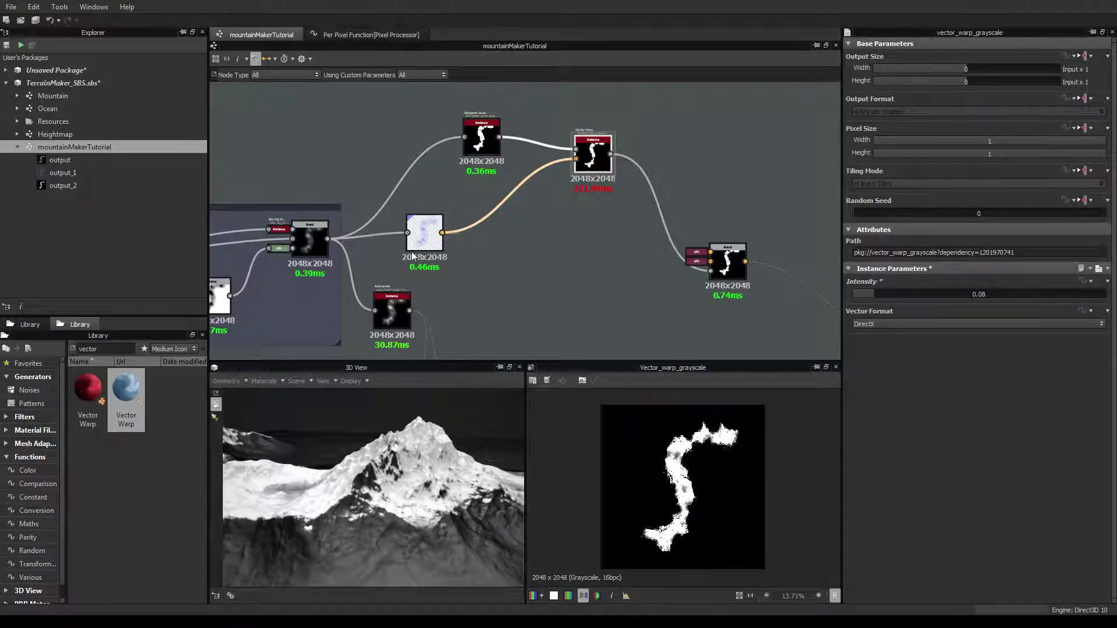
{"action": "left_click_drag", "start_coordinate": [358, 524], "coordinate": [372, 505]}
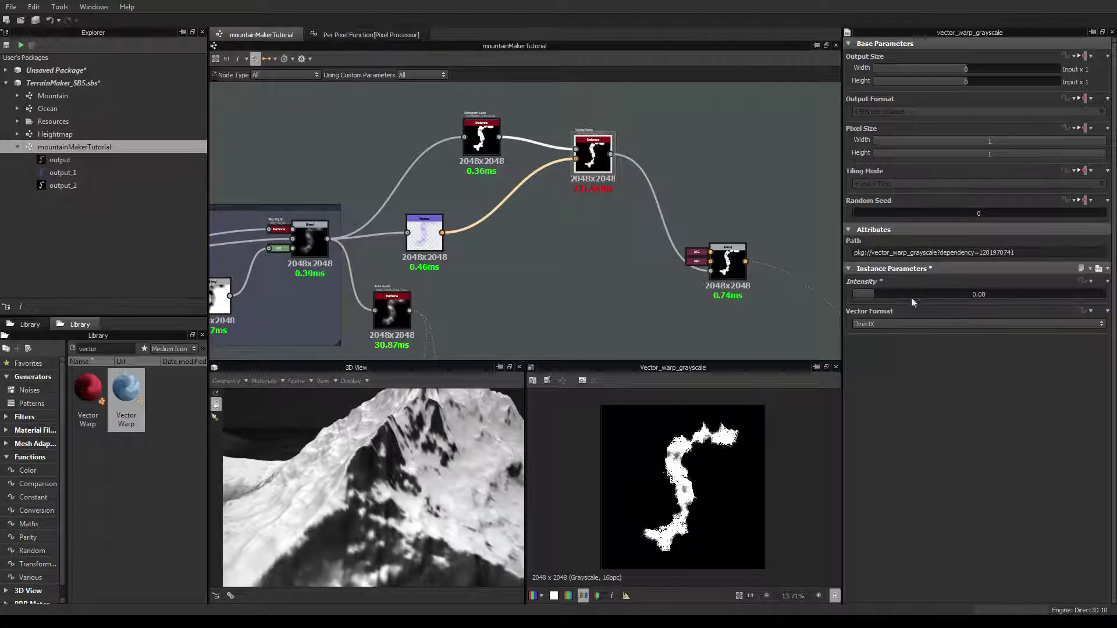
Raise the Vector Warp's Intensity slightly and check the white edges from another side of the mountain
{"action": "left_click_drag", "start_coordinate": [871, 292], "coordinate": [883, 291]}
{"action": "scroll", "coordinate": [542, 240], "scroll_direction": "down", "scroll_amount": 3}
{"action": "left_click_drag", "start_coordinate": [417, 411], "coordinate": [302, 464]}
Set the Histogram Scan's Position to 0.83 and inspect the white coverage on the mountain
{"action": "left_click", "coordinate": [514, 198]}
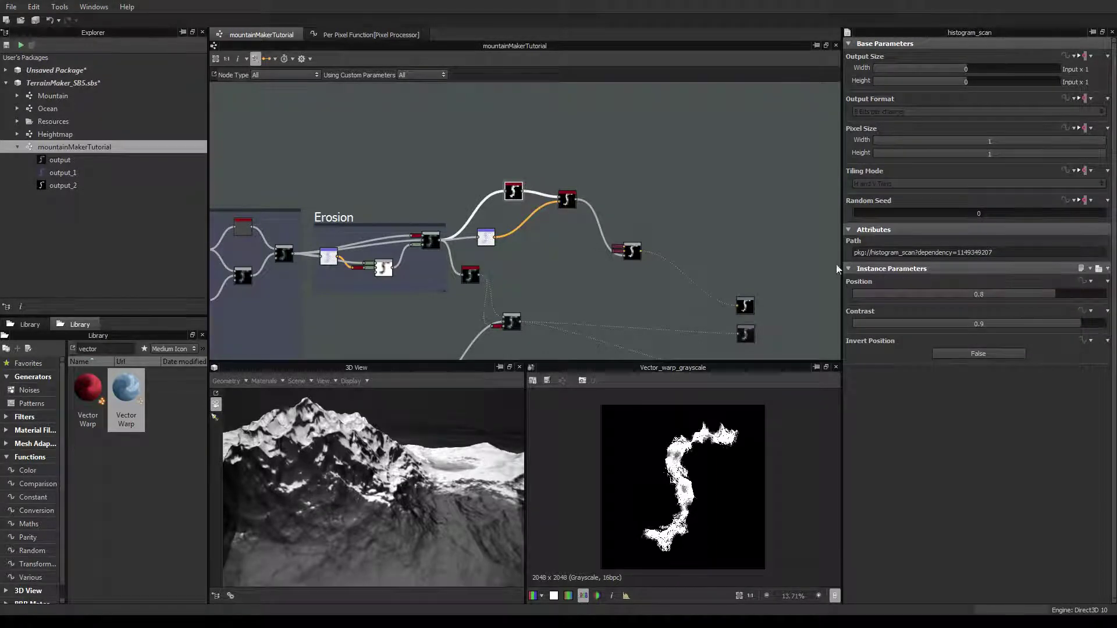
{"action": "left_click_drag", "start_coordinate": [1052, 292], "coordinate": [1063, 291]}
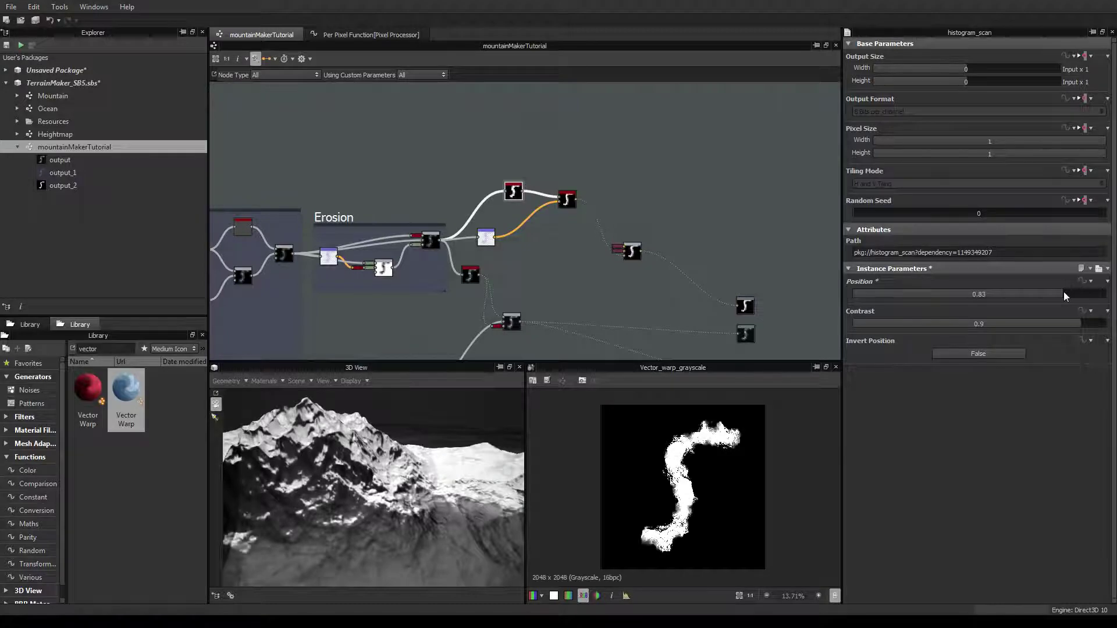
{"action": "left_click_drag", "start_coordinate": [412, 468], "coordinate": [378, 514]}
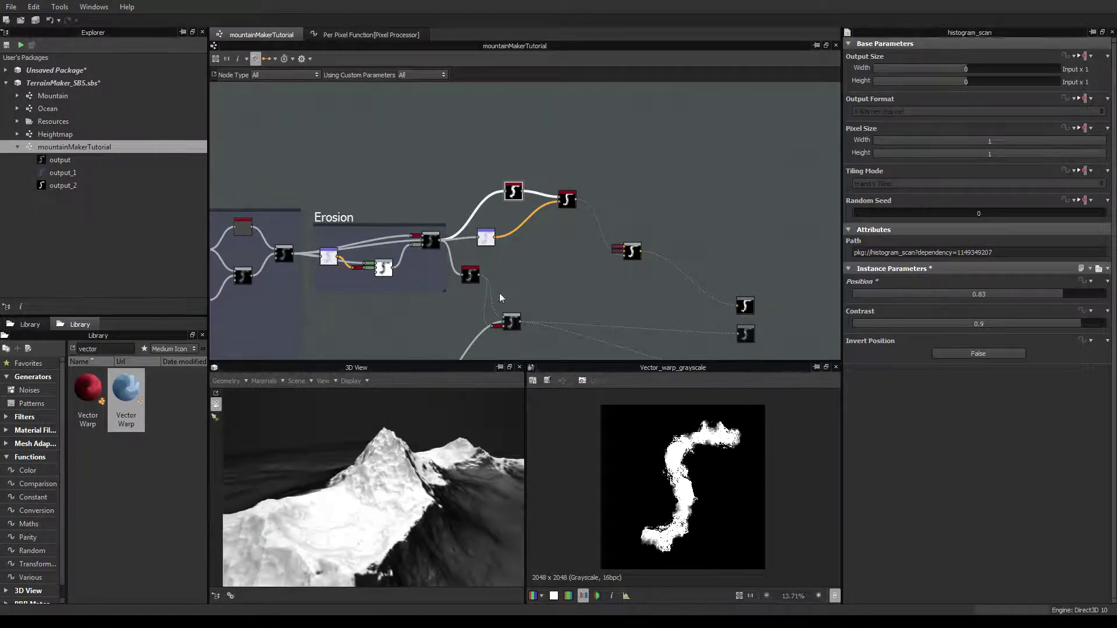
Move the Histogram Scan and Vector Warp higher in the graph and closer together, docking the Normal node to the Vector Warp
{"action": "left_click_drag", "start_coordinate": [513, 191], "coordinate": [504, 156]}
{"action": "left_click_drag", "start_coordinate": [567, 199], "coordinate": [554, 154]}
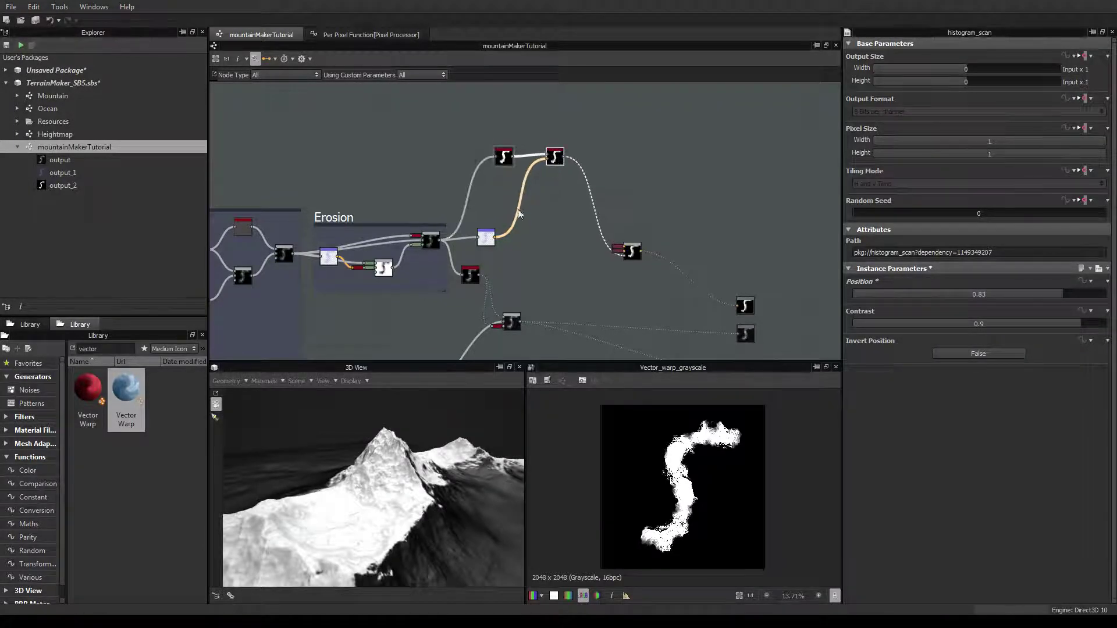
{"action": "left_click", "coordinate": [489, 235]}
{"action": "key", "text": "d"}
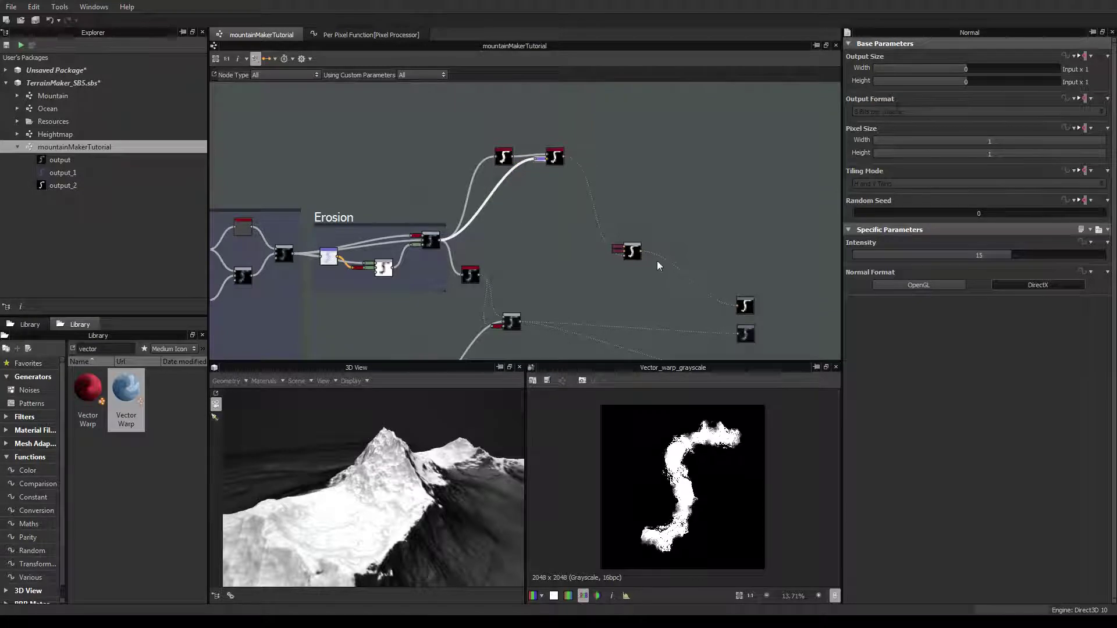
{"action": "scroll", "coordinate": [564, 153], "scroll_direction": "up", "scroll_amount": 5}
{"action": "scroll", "coordinate": [563, 157], "scroll_direction": "down", "scroll_amount": 1}
{"action": "left_click", "coordinate": [347, 166]}
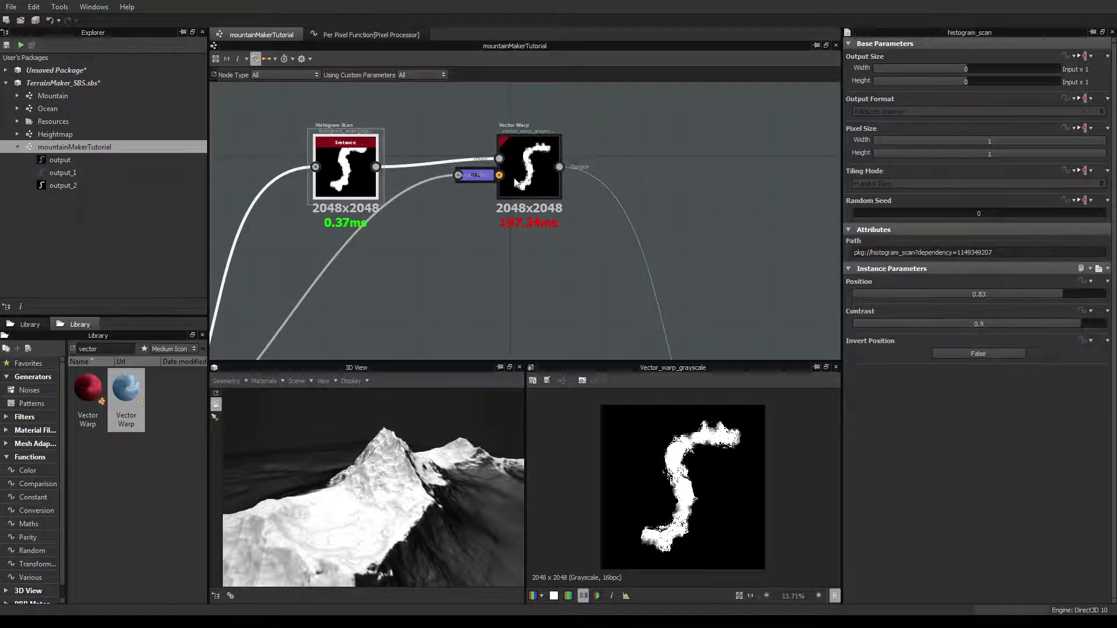
{"action": "left_click_drag", "start_coordinate": [537, 166], "coordinate": [506, 166]}
{"action": "left_click", "coordinate": [536, 279]}
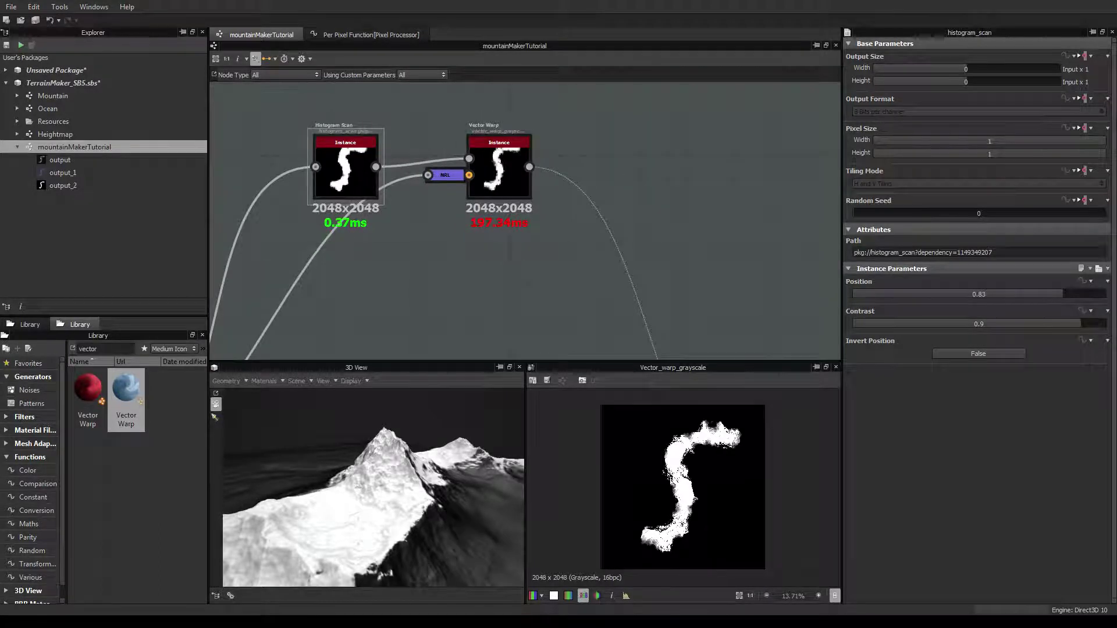
Search the library for "slo" and add a Slope Blur Grayscale node after the Vector Warp
{"action": "type", "text": "slop"}
{"action": "type", "text": "e"}
{"action": "double_click", "coordinate": [96, 348]}
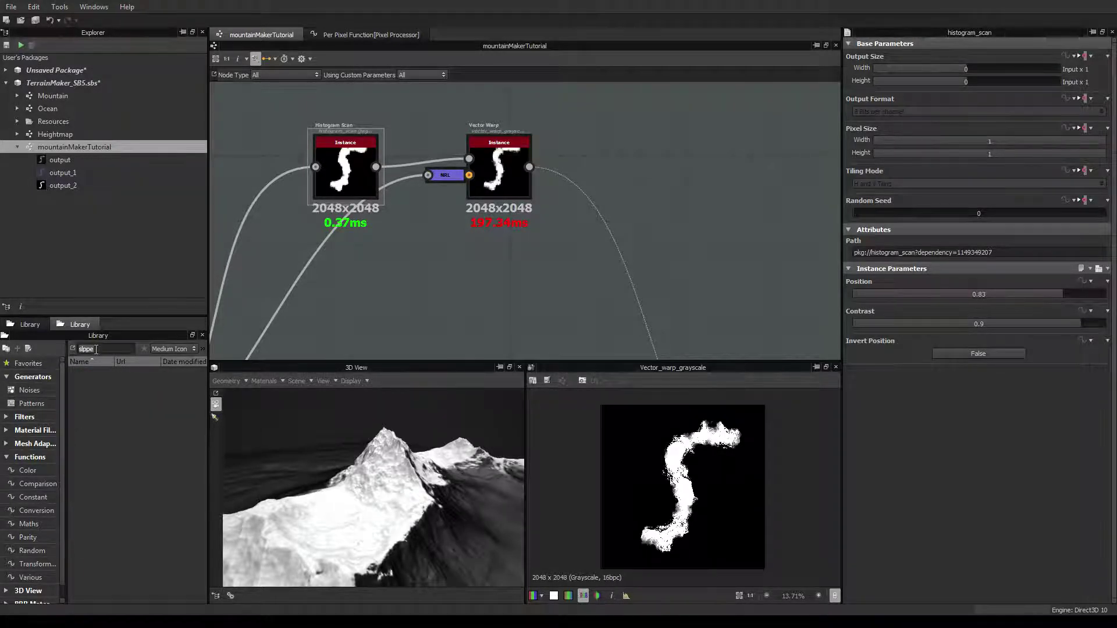
{"action": "type", "text": "slo"}
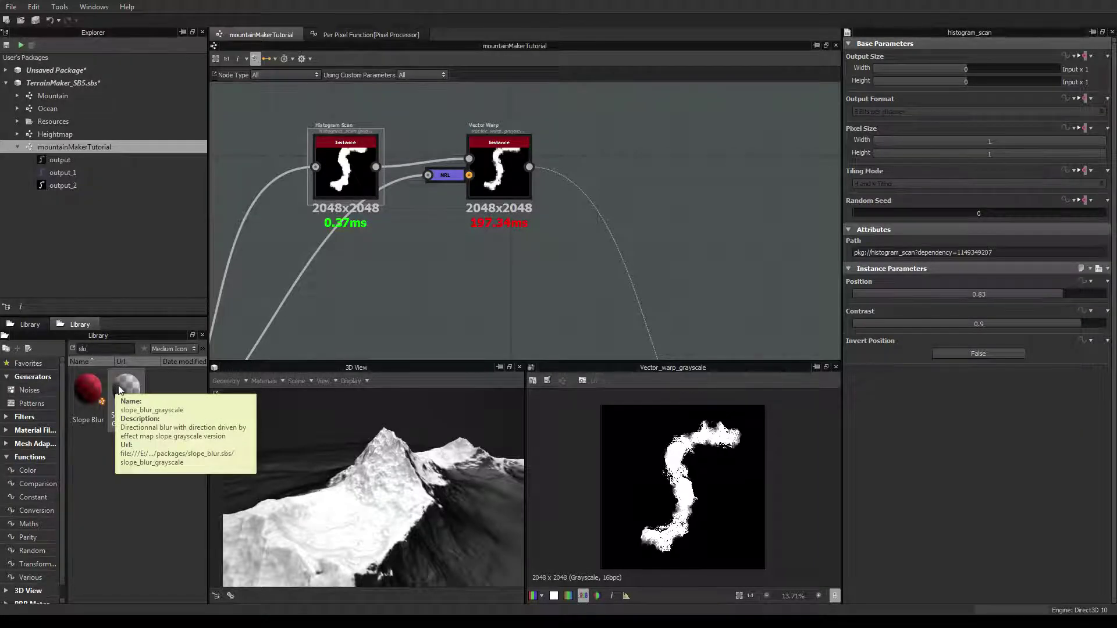
{"action": "left_click_drag", "start_coordinate": [124, 382], "coordinate": [594, 174]}
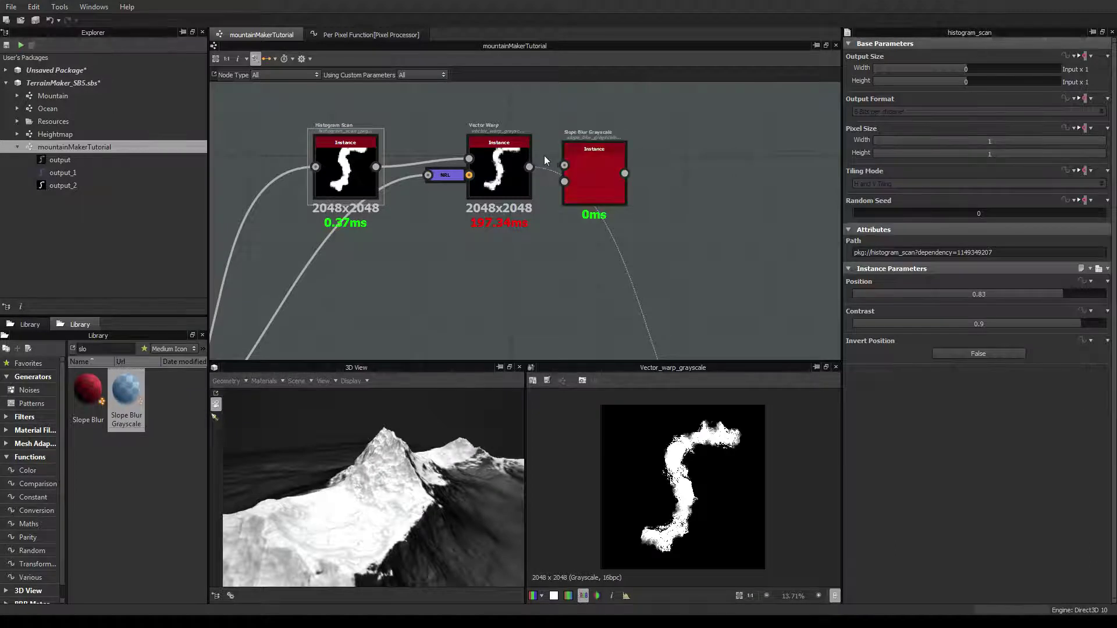
Feed the Slope Blur from the Vector Warp and the final erosion Blend as its slope input, and preview the result
{"action": "left_click_drag", "start_coordinate": [564, 167], "coordinate": [596, 159]}
{"action": "scroll", "coordinate": [543, 234], "scroll_direction": "down", "scroll_amount": 3}
{"action": "middle_click_drag", "start_coordinate": [441, 274], "coordinate": [418, 219]}
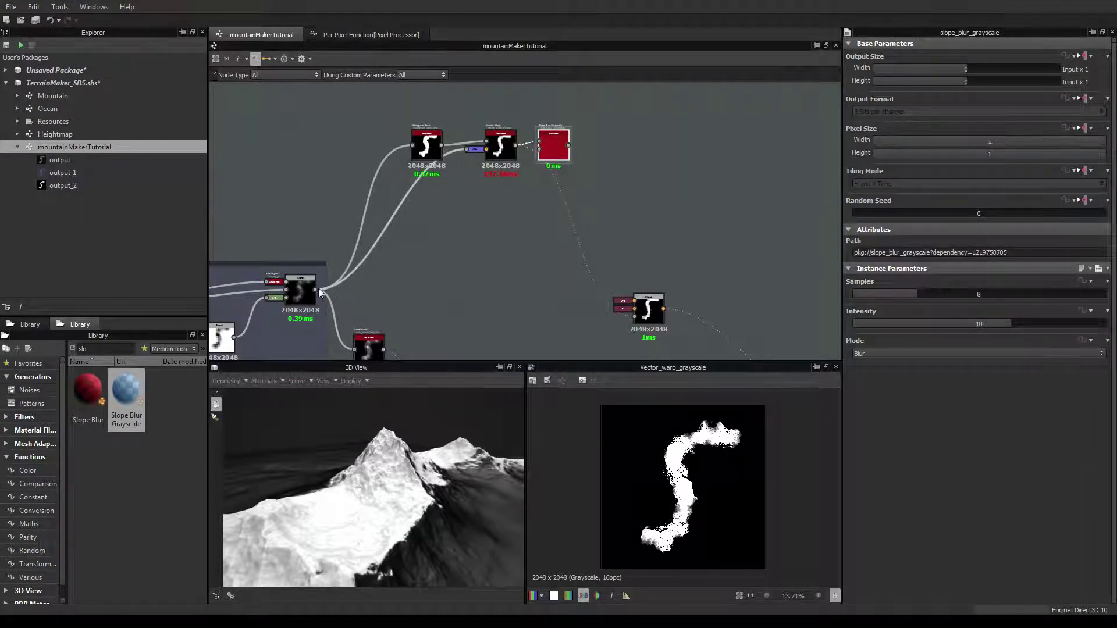
{"action": "left_click_drag", "start_coordinate": [315, 290], "coordinate": [542, 153]}
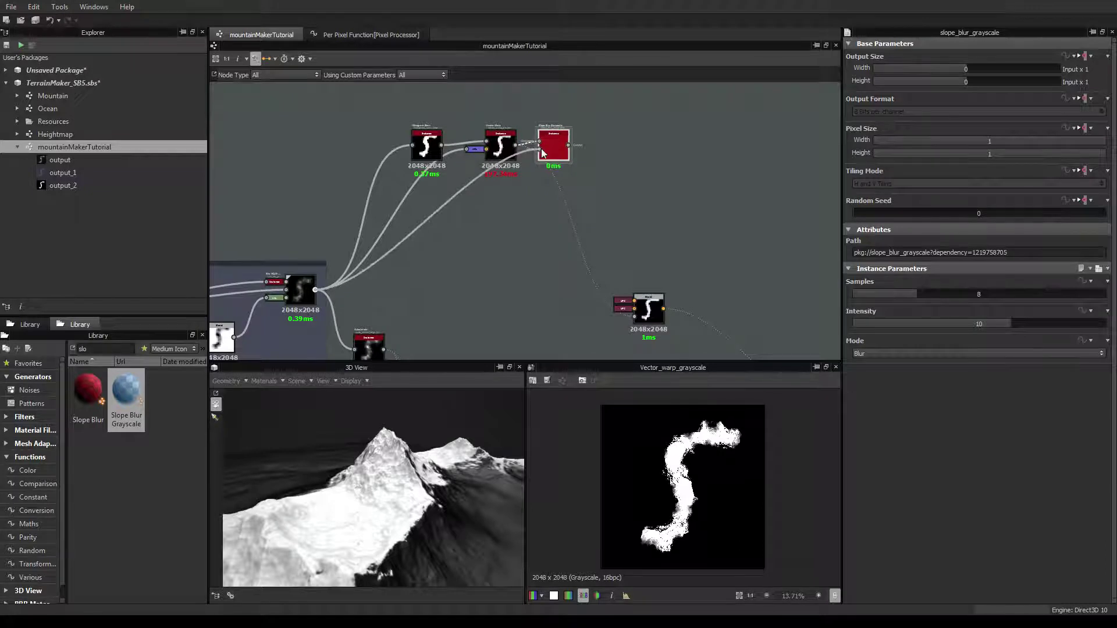
{"action": "double_click", "coordinate": [550, 149]}
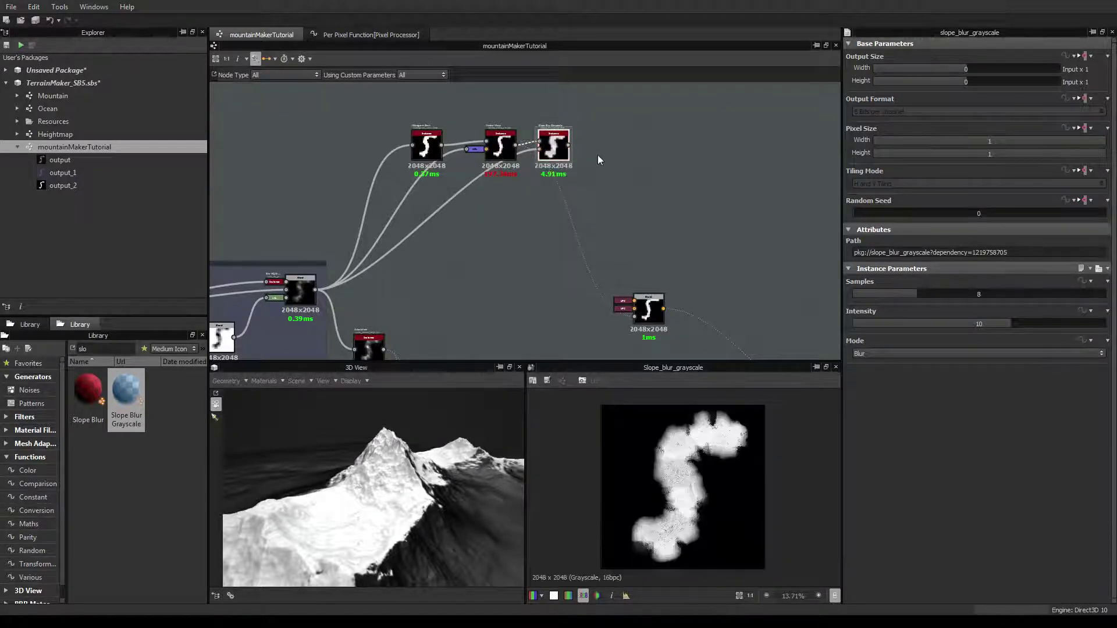
Set the Slope Blur's Samples to 32 and Intensity to 0, and connect it to the color Blend's mask input
{"action": "left_click_drag", "start_coordinate": [923, 295], "coordinate": [1083, 298]}
{"action": "left_click_drag", "start_coordinate": [1001, 325], "coordinate": [838, 328]}
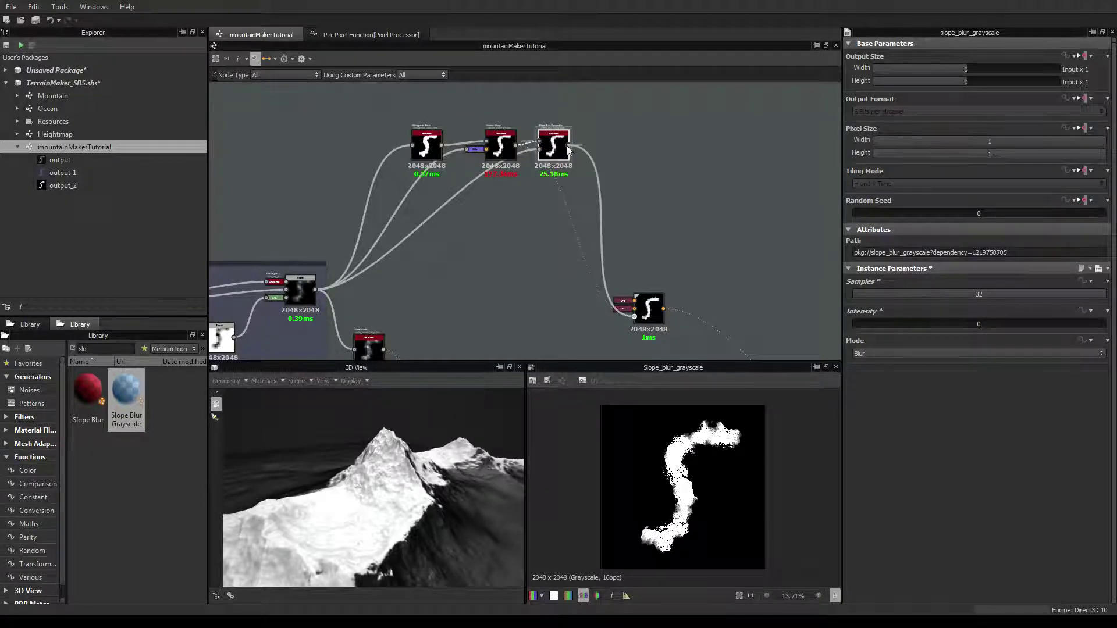
{"action": "left_click_drag", "start_coordinate": [413, 543], "coordinate": [411, 521]}
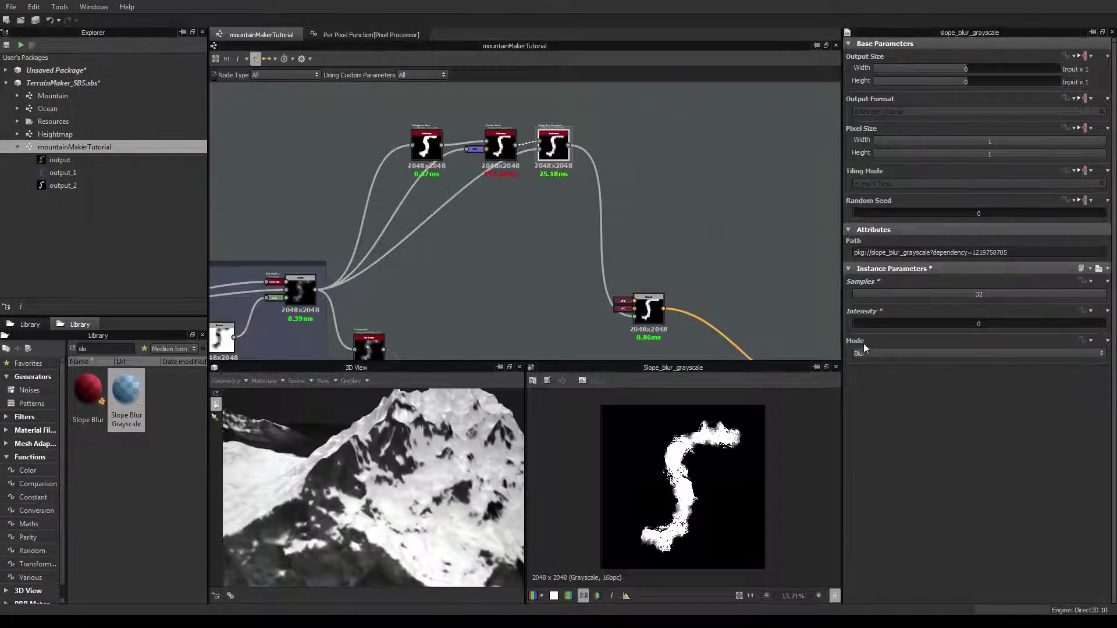
Try small Slope Blur Intensity values, settle on 0.02, and inspect the softened white edges on the mountain
{"action": "left_click", "coordinate": [857, 324]}
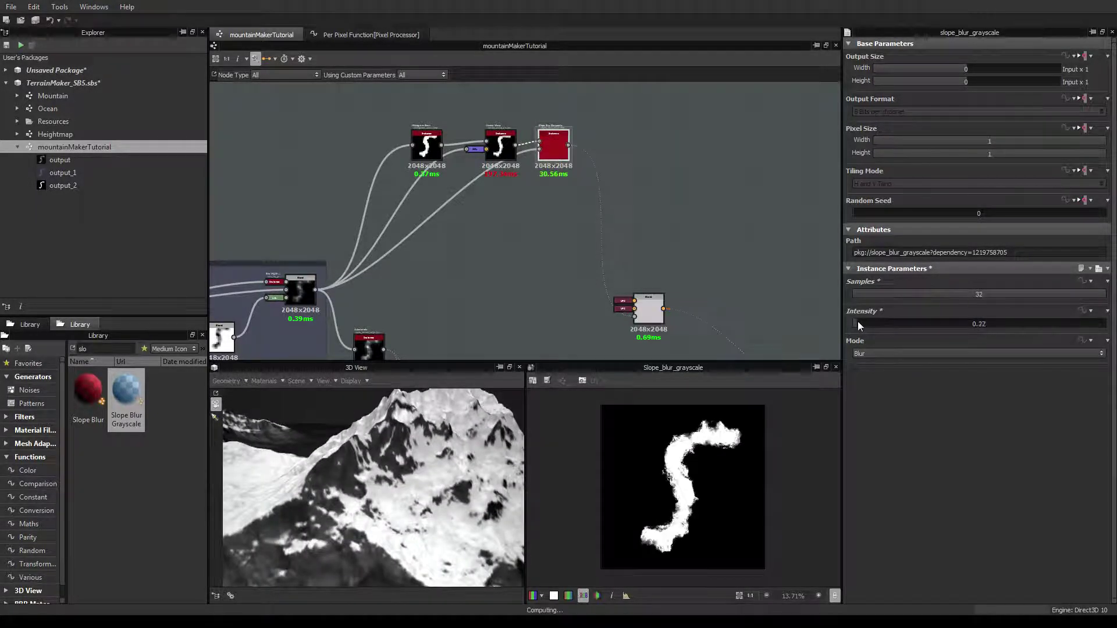
{"action": "left_click_drag", "start_coordinate": [860, 321], "coordinate": [854, 329]}
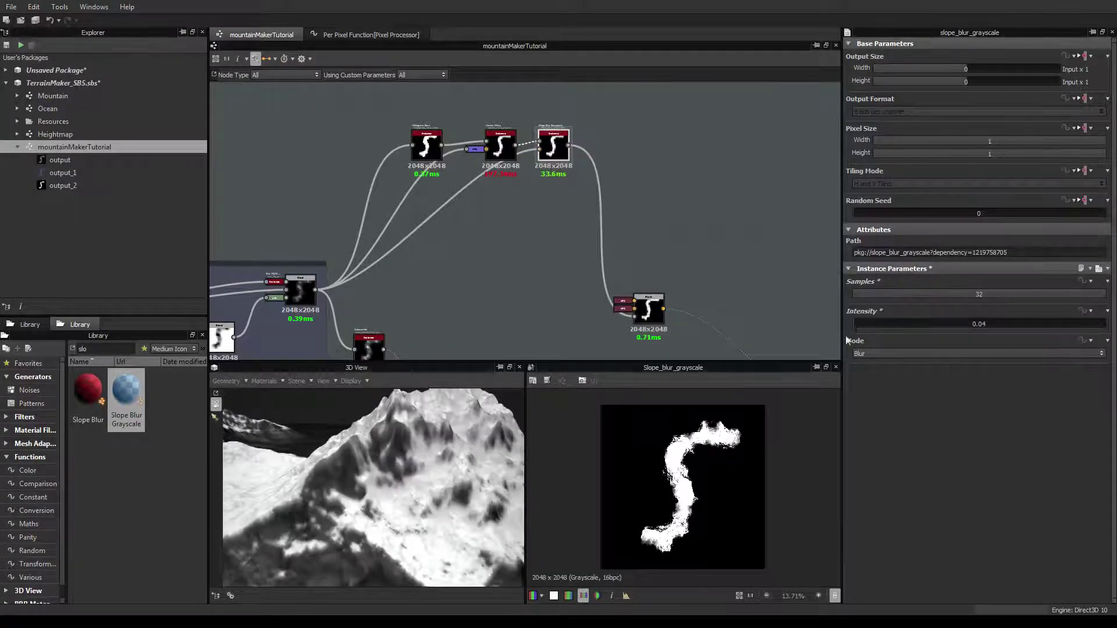
{"action": "left_click_drag", "start_coordinate": [400, 465], "coordinate": [385, 484]}
{"action": "scroll", "coordinate": [388, 485], "scroll_direction": "up", "scroll_amount": 3}
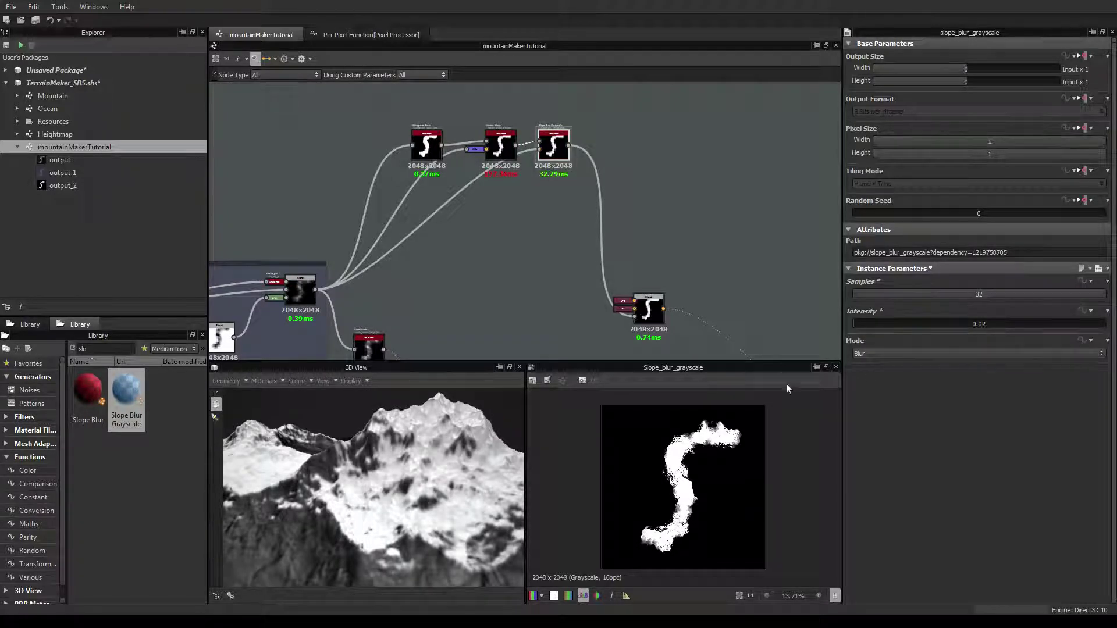
{"action": "left_click_drag", "start_coordinate": [370, 463], "coordinate": [354, 445]}
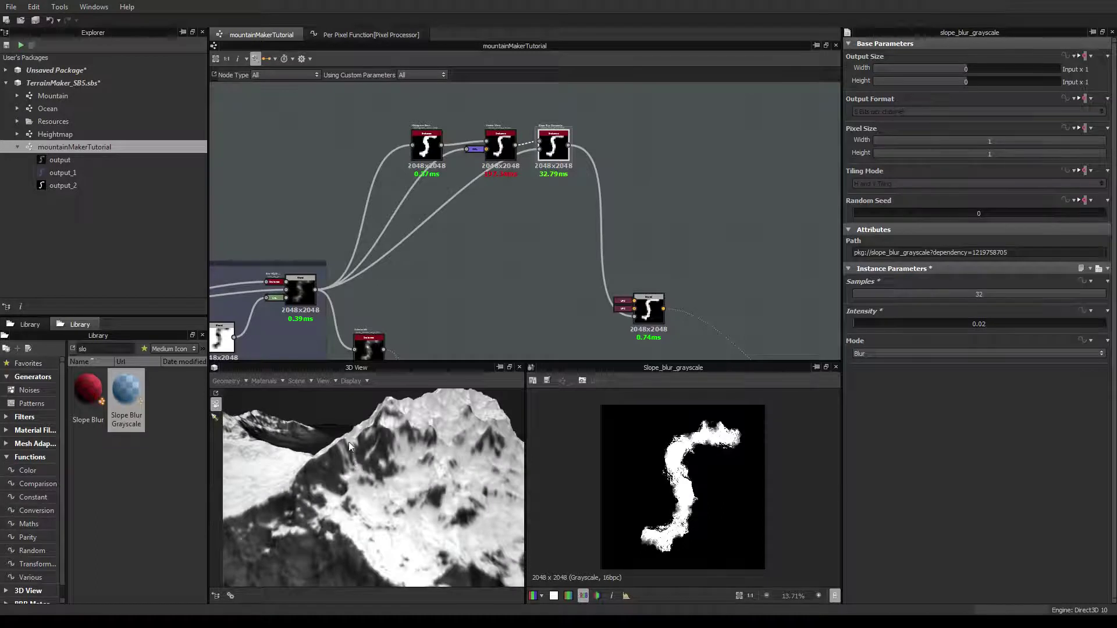
{"action": "left_click_drag", "start_coordinate": [330, 519], "coordinate": [407, 512]}
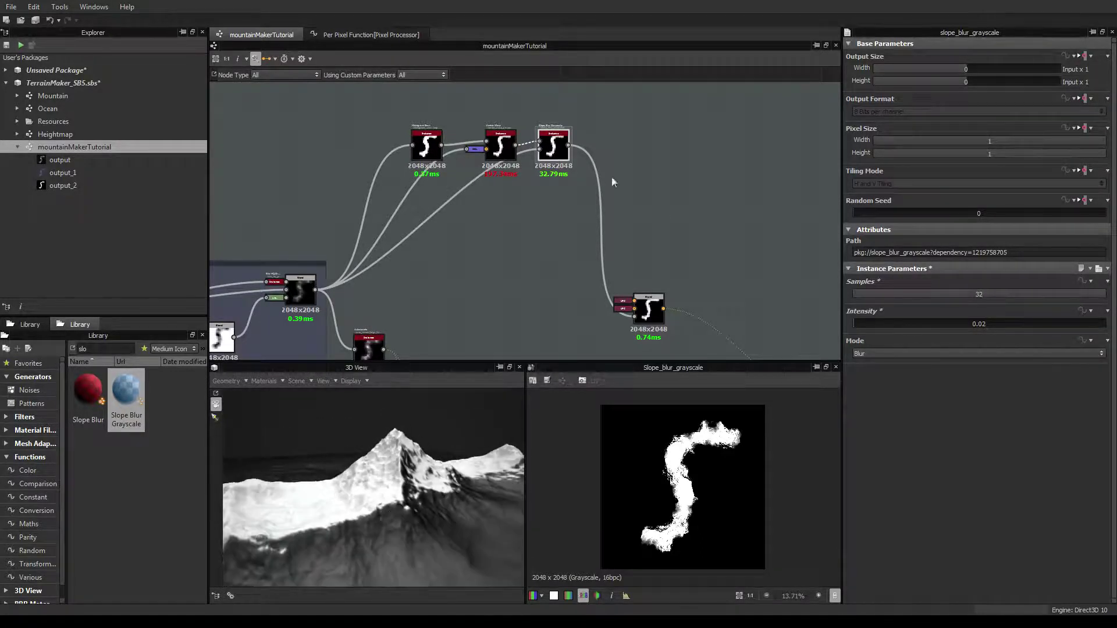
Set the Histogram Scan's Position to 0.78 and inspect the reduced white coverage on the mountain up close
{"action": "left_click", "coordinate": [427, 145]}
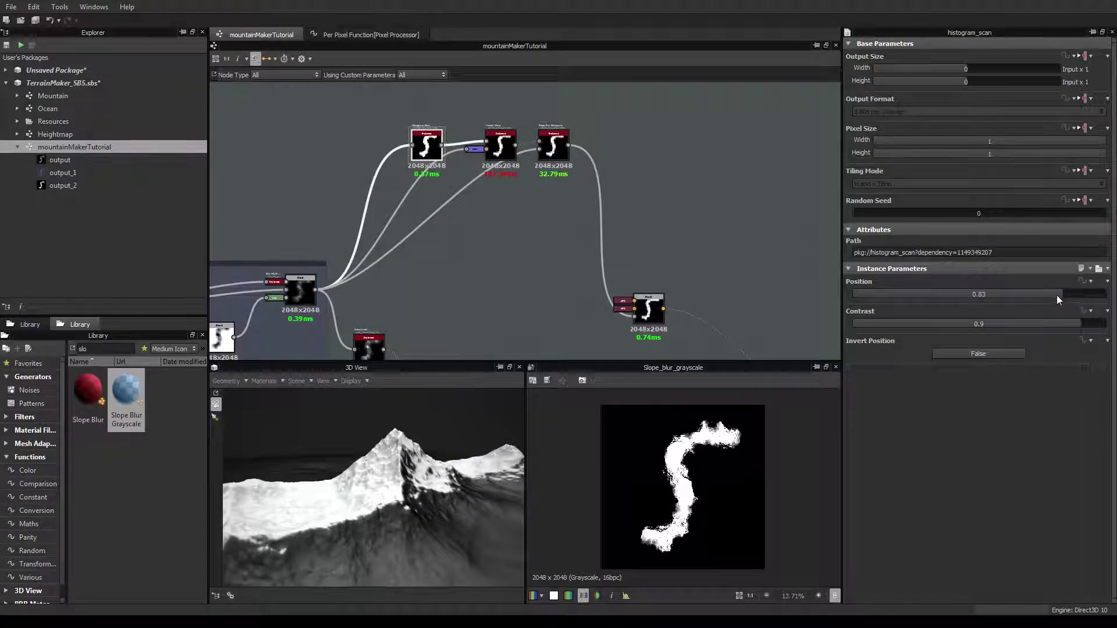
{"action": "left_click_drag", "start_coordinate": [1060, 292], "coordinate": [1049, 291]}
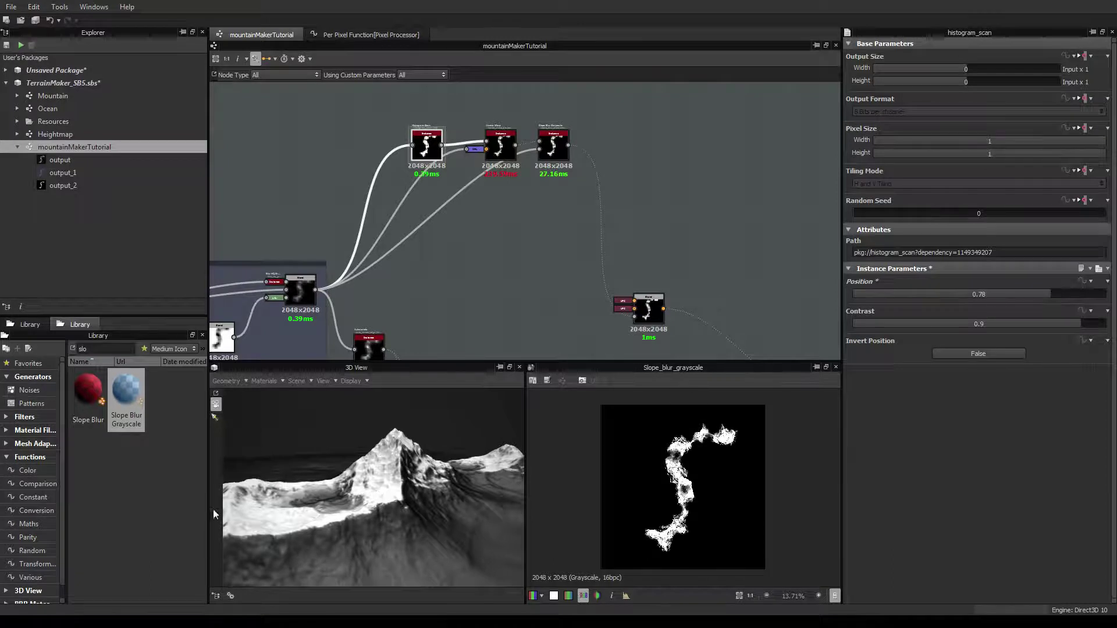
{"action": "left_click_drag", "start_coordinate": [393, 515], "coordinate": [415, 474]}
{"action": "left_click_drag", "start_coordinate": [308, 532], "coordinate": [396, 463]}
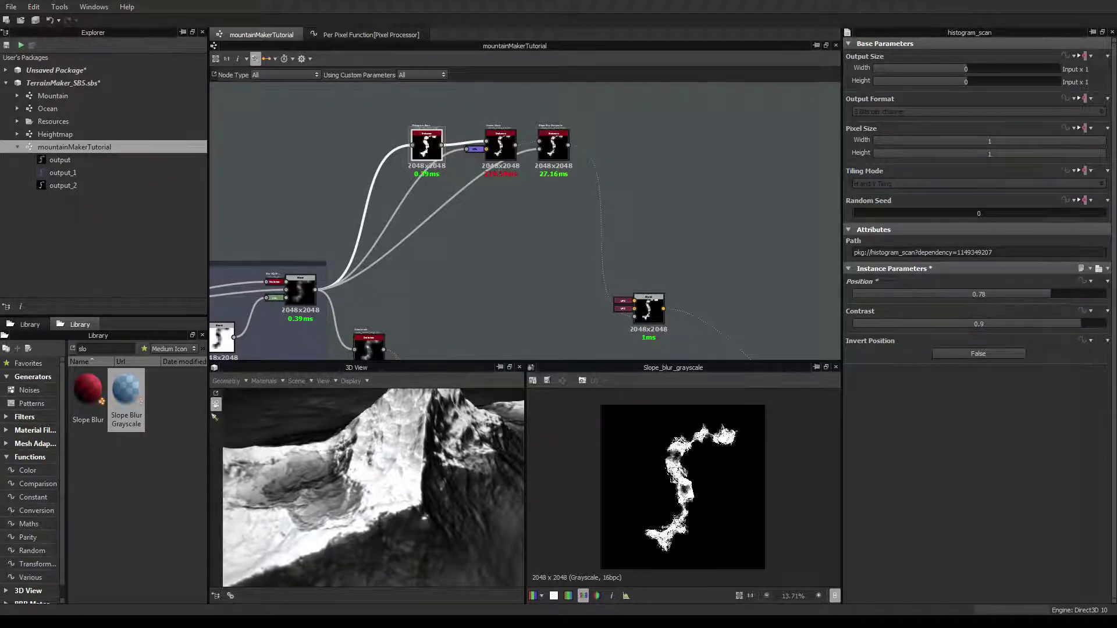
Frame the Histogram Scan, Vector Warp and Slope Blur nodes, title the frame Snow, and move it higher above the Erosion frame
{"action": "scroll", "coordinate": [497, 212], "scroll_direction": "down", "scroll_amount": 2}
{"action": "middle_click_drag", "start_coordinate": [489, 249], "coordinate": [498, 301]}
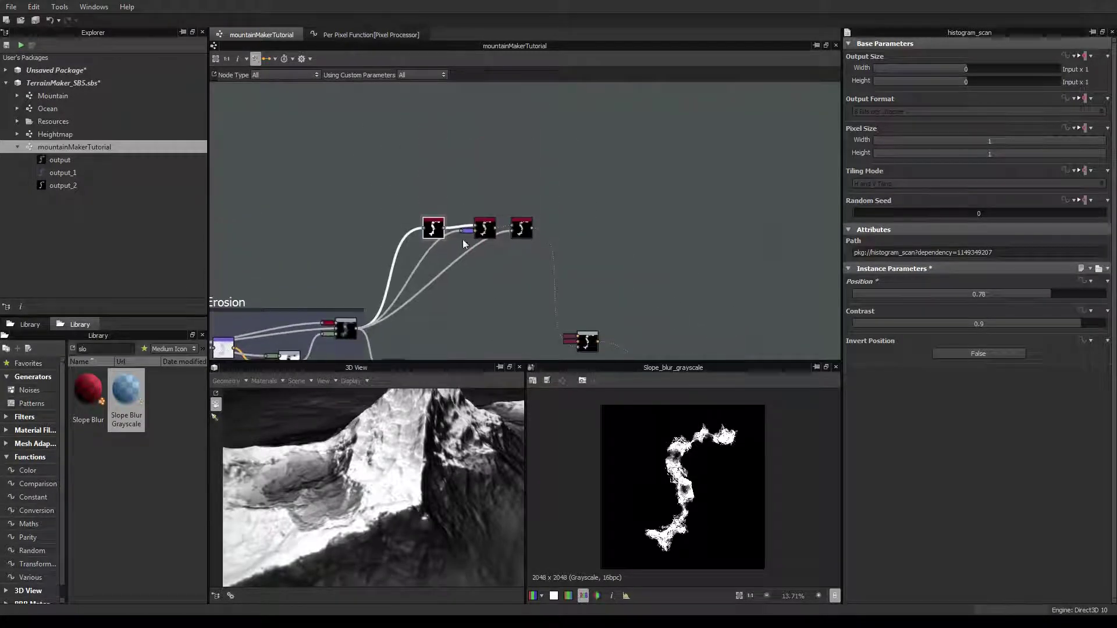
{"action": "mouse_move", "coordinate": [438, 229]}
{"action": "left_mouse_down"}
{"action": "mouse_move", "coordinate": [448, 227]}
{"action": "mouse_move", "coordinate": [439, 231]}
{"action": "left_mouse_up"}
{"action": "left_click_drag", "start_coordinate": [532, 230], "coordinate": [549, 275]}
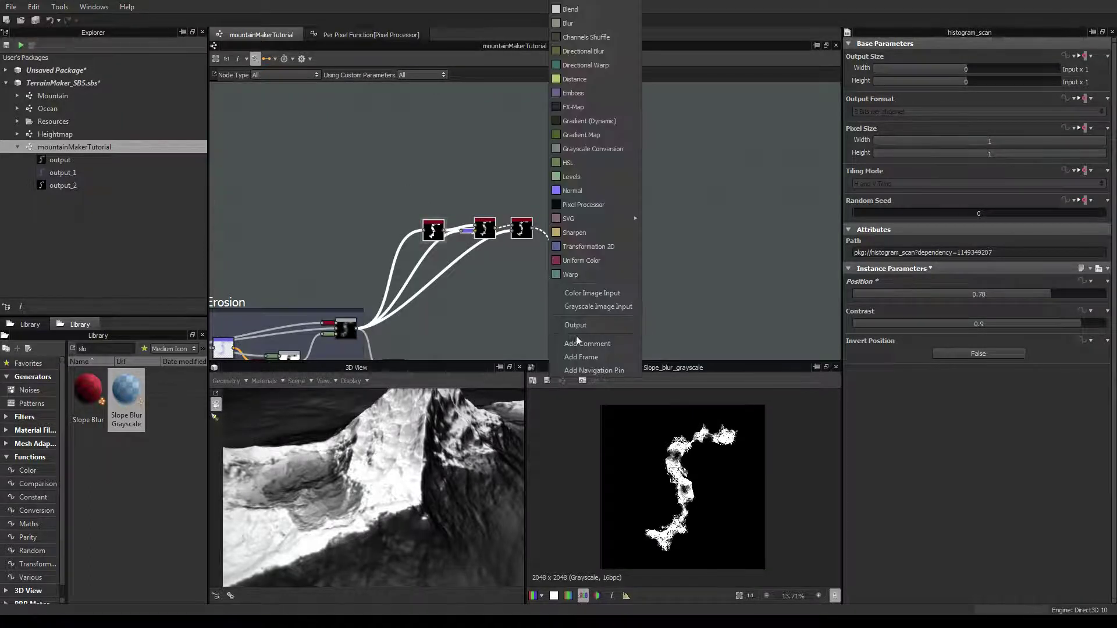
{"action": "left_click", "coordinate": [585, 357]}
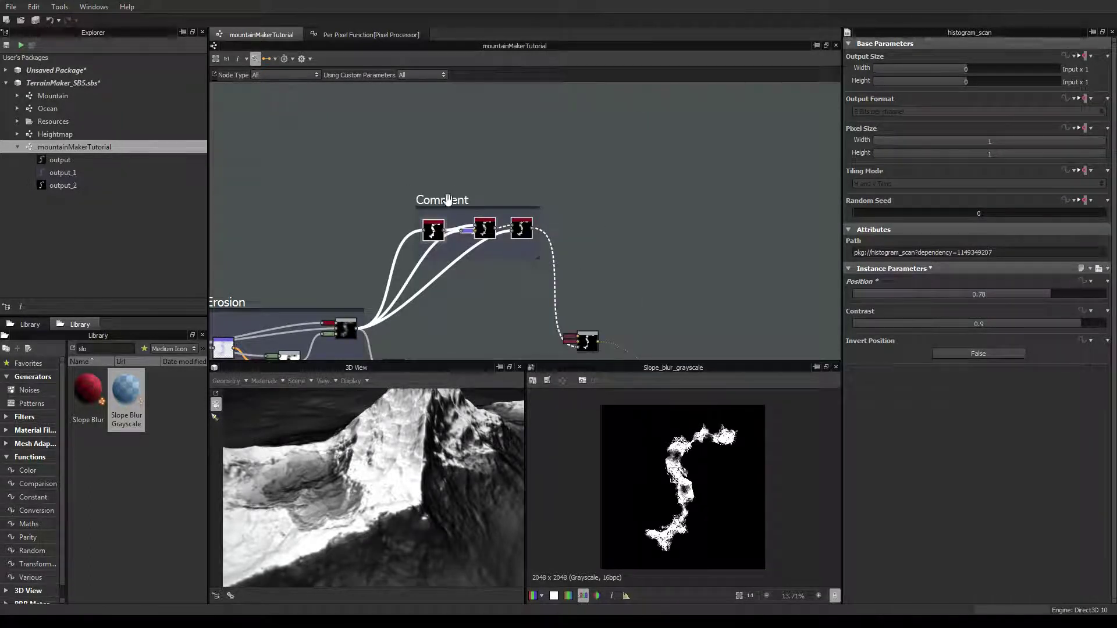
{"action": "left_click", "coordinate": [541, 201]}
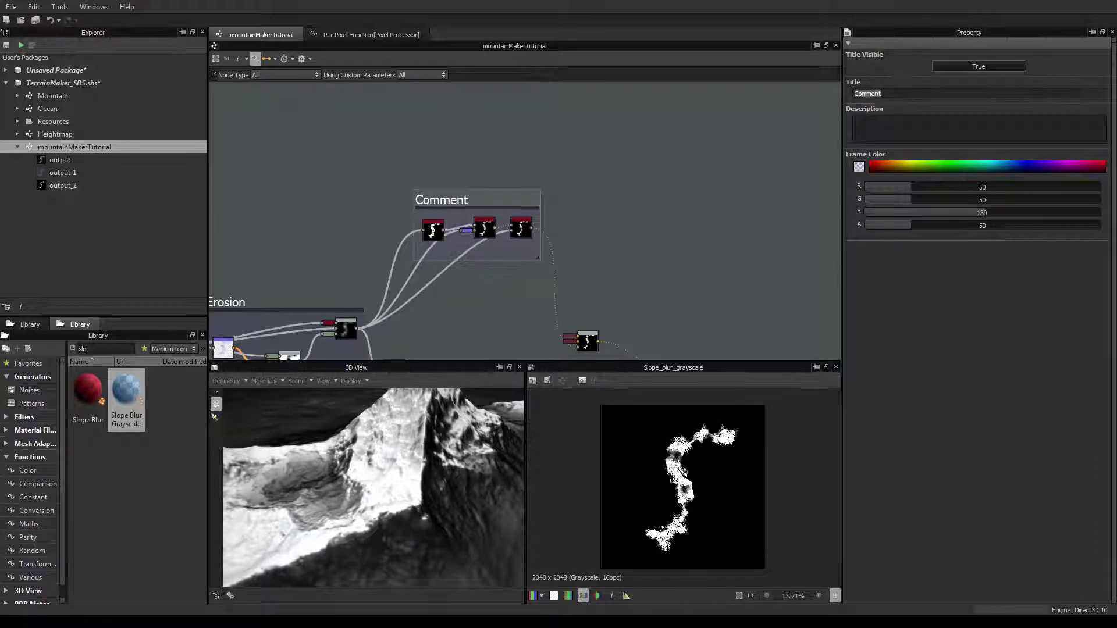
{"action": "type", "text": "Snow"}
{"action": "key", "text": "Return"}
{"action": "left_click_drag", "start_coordinate": [440, 202], "coordinate": [418, 132]}
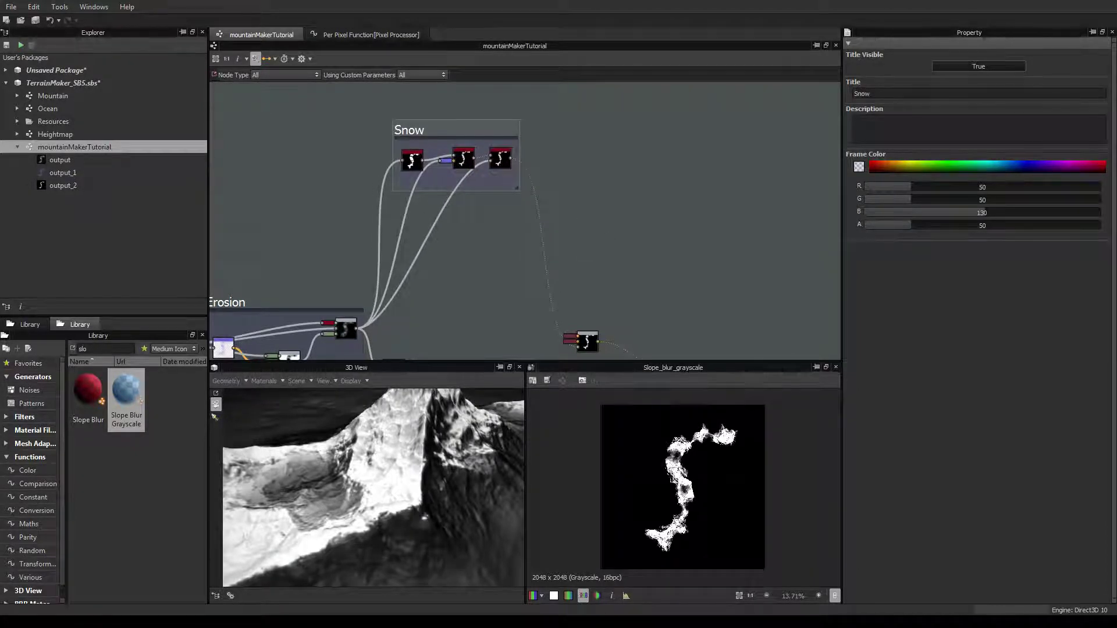
Inspect the snow coverage on the mountain from several angles and shift the color Blend closer to its output node
{"action": "left_click_drag", "start_coordinate": [424, 484], "coordinate": [309, 449]}
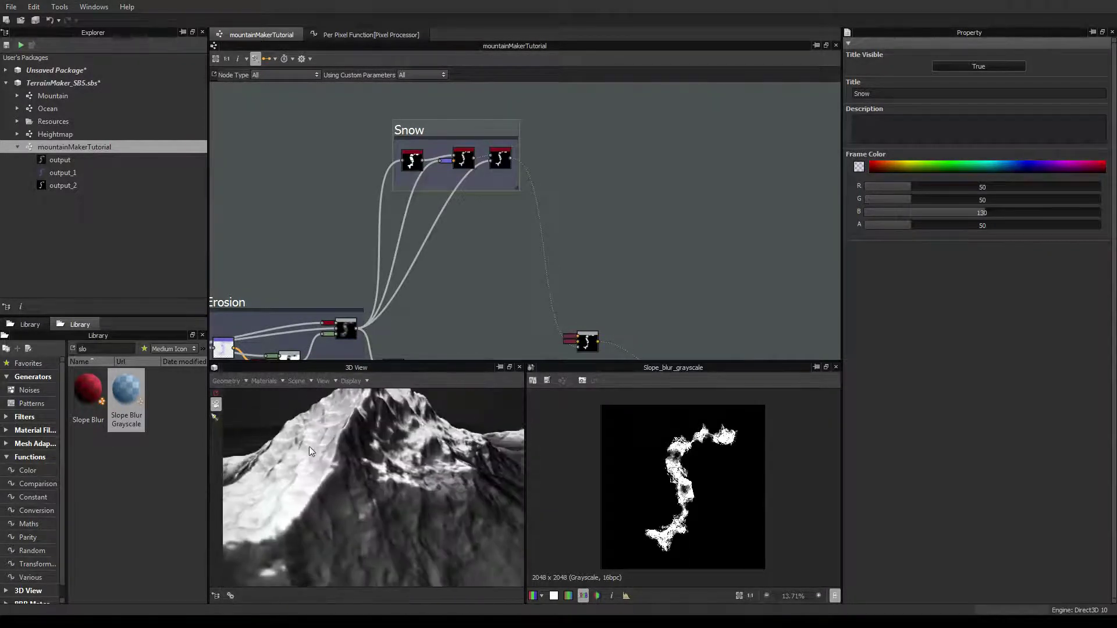
{"action": "middle_click_drag", "start_coordinate": [315, 256], "coordinate": [330, 215]}
{"action": "scroll", "coordinate": [330, 216], "scroll_direction": "down", "scroll_amount": 1}
{"action": "left_click_drag", "start_coordinate": [298, 424], "coordinate": [337, 440]}
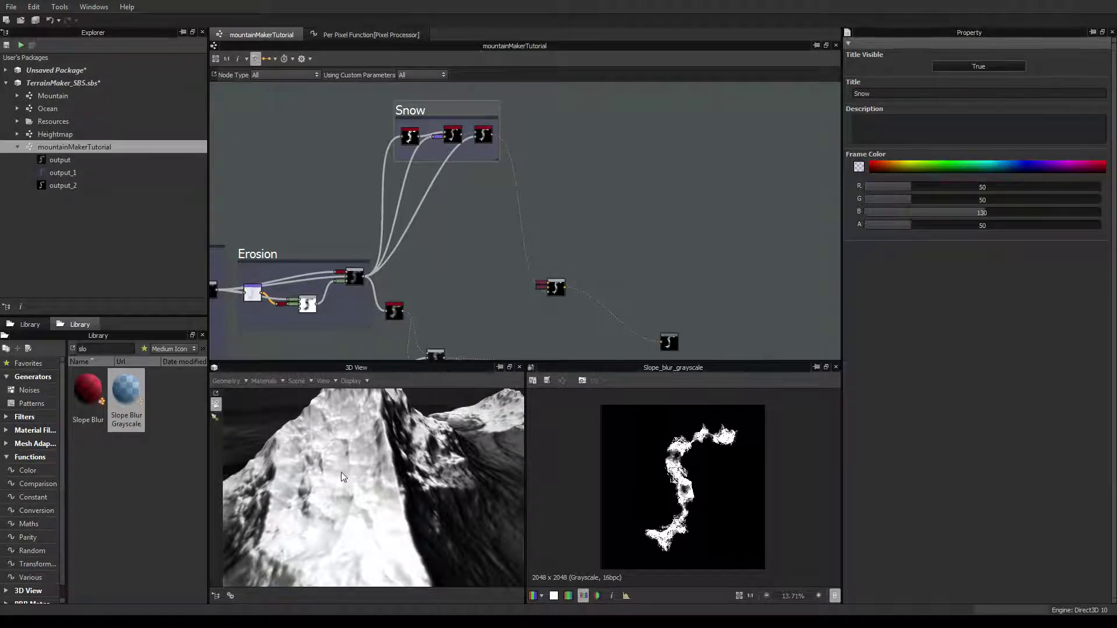
{"action": "scroll", "coordinate": [345, 468], "scroll_direction": "down", "scroll_amount": 2}
{"action": "scroll", "coordinate": [347, 463], "scroll_direction": "down", "scroll_amount": 1}
{"action": "left_click_drag", "start_coordinate": [347, 463], "coordinate": [315, 469]}
{"action": "left_click_drag", "start_coordinate": [567, 290], "coordinate": [610, 317]}
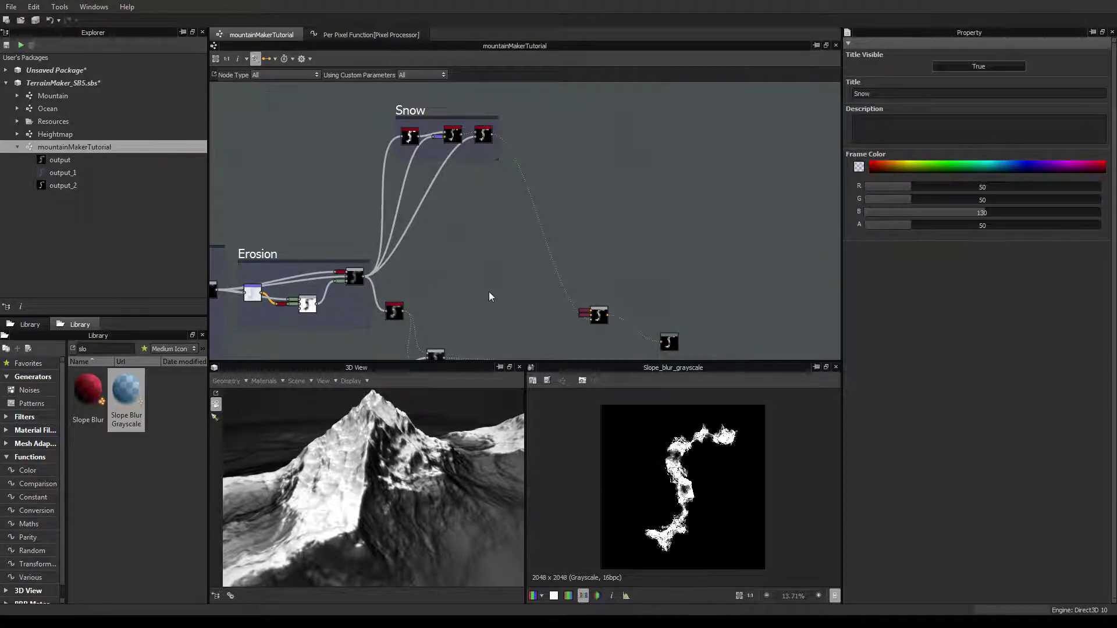
Examine the Snow frame's node chain, its Slope Blur parameters, and its connections to the erosion Blend and color Blend
{"action": "scroll", "coordinate": [466, 257], "scroll_direction": "up", "scroll_amount": 2}
{"action": "scroll", "coordinate": [467, 257], "scroll_direction": "down", "scroll_amount": 3}
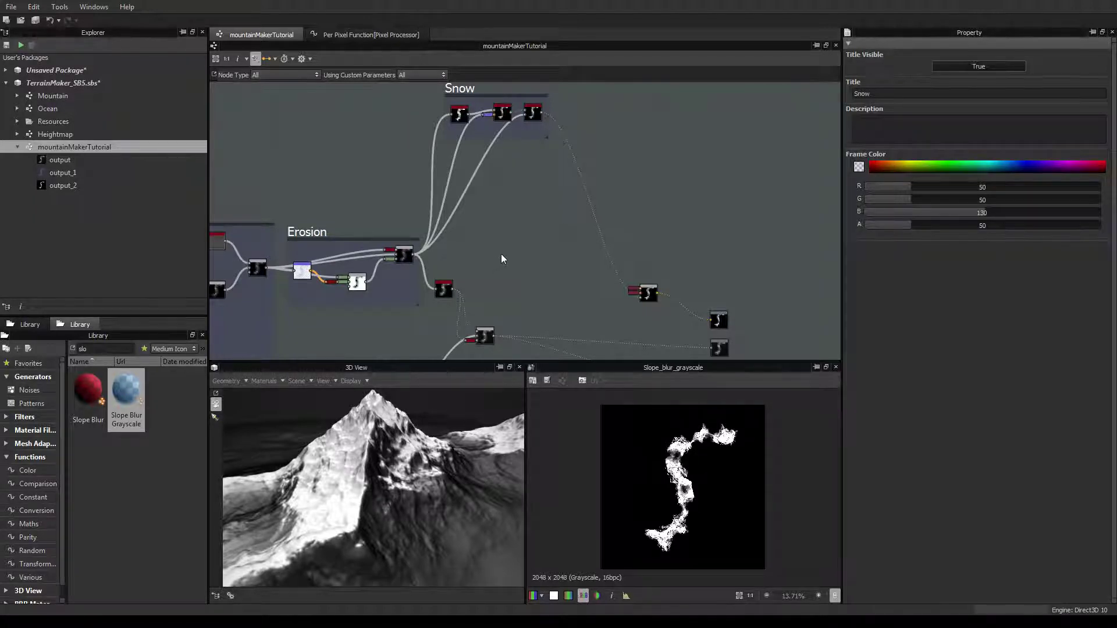
{"action": "scroll", "coordinate": [501, 253], "scroll_direction": "up", "scroll_amount": 2}
{"action": "scroll", "coordinate": [507, 239], "scroll_direction": "down", "scroll_amount": 1}
{"action": "middle_click_drag", "start_coordinate": [507, 235], "coordinate": [440, 269]}
{"action": "scroll", "coordinate": [437, 262], "scroll_direction": "up", "scroll_amount": 4}
{"action": "scroll", "coordinate": [433, 259], "scroll_direction": "down", "scroll_amount": 3}
{"action": "scroll", "coordinate": [439, 269], "scroll_direction": "down", "scroll_amount": 1}
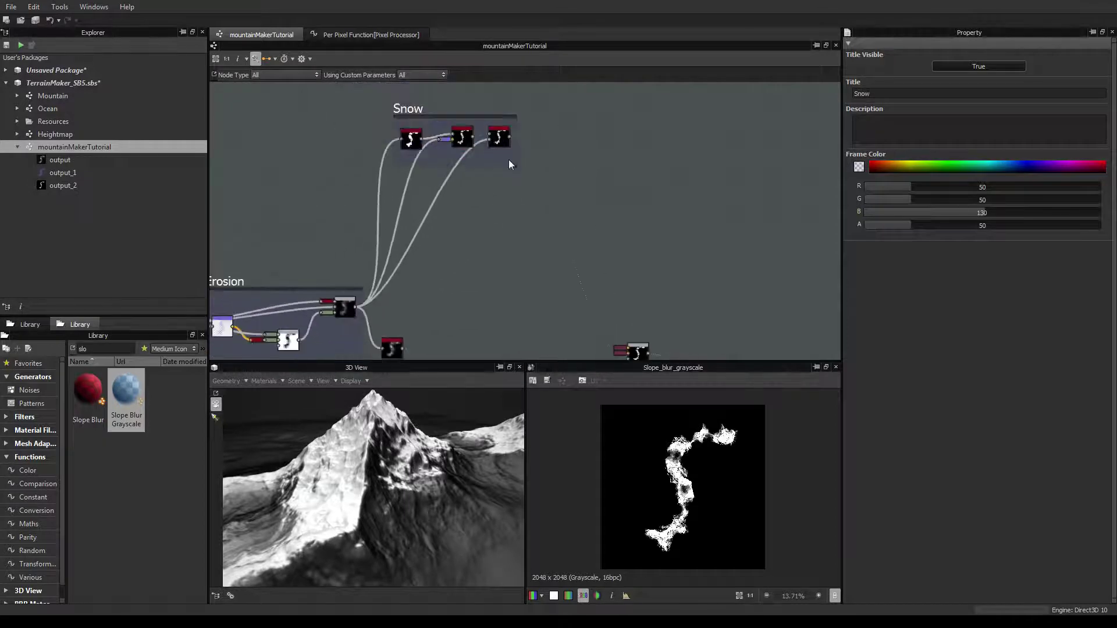
{"action": "left_click", "coordinate": [506, 141]}
{"action": "middle_click_drag", "start_coordinate": [506, 141], "coordinate": [502, 178]}
{"action": "scroll", "coordinate": [502, 179], "scroll_direction": "up", "scroll_amount": 3}
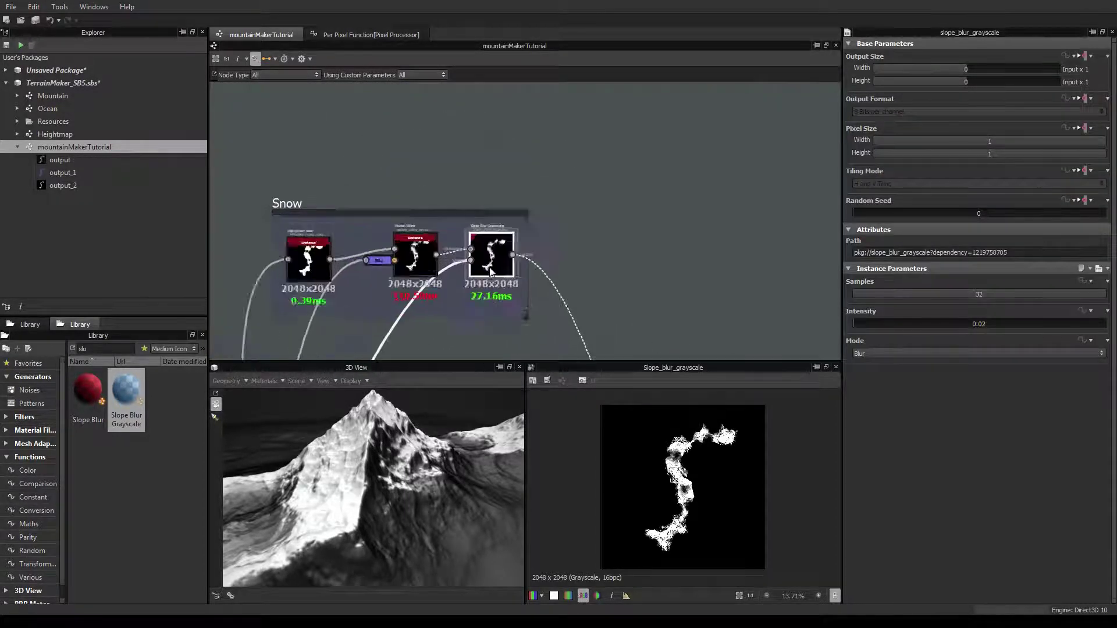
{"action": "scroll", "coordinate": [463, 340], "scroll_direction": "down", "scroll_amount": 3}
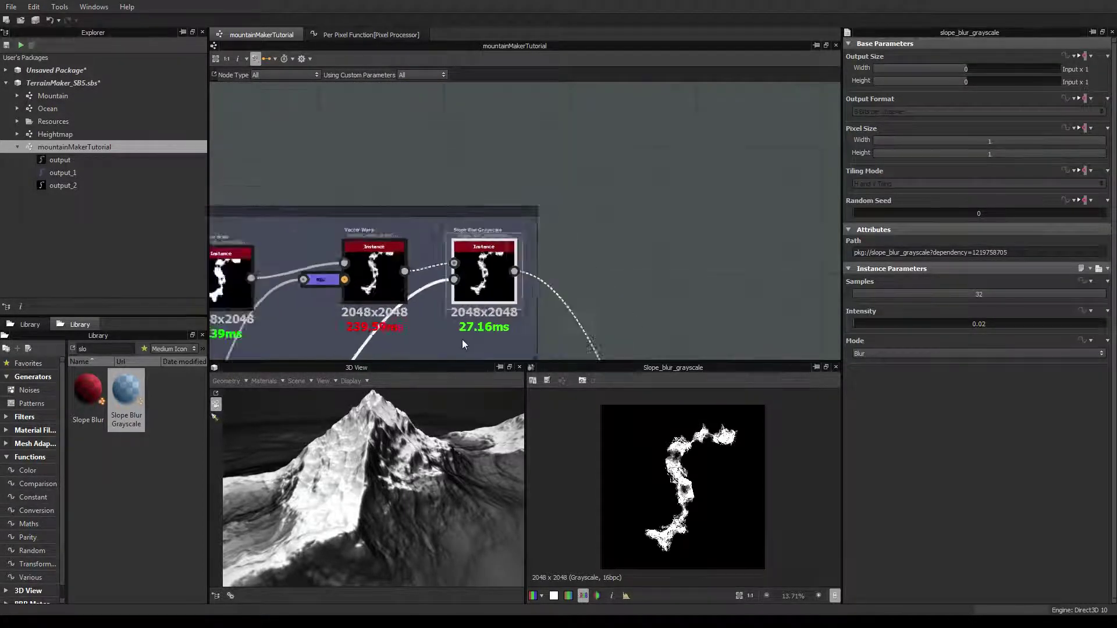
{"action": "middle_click_drag", "start_coordinate": [438, 347], "coordinate": [487, 186]}
{"action": "scroll", "coordinate": [487, 186], "scroll_direction": "down", "scroll_amount": 2}
{"action": "middle_click_drag", "start_coordinate": [502, 333], "coordinate": [483, 228]}
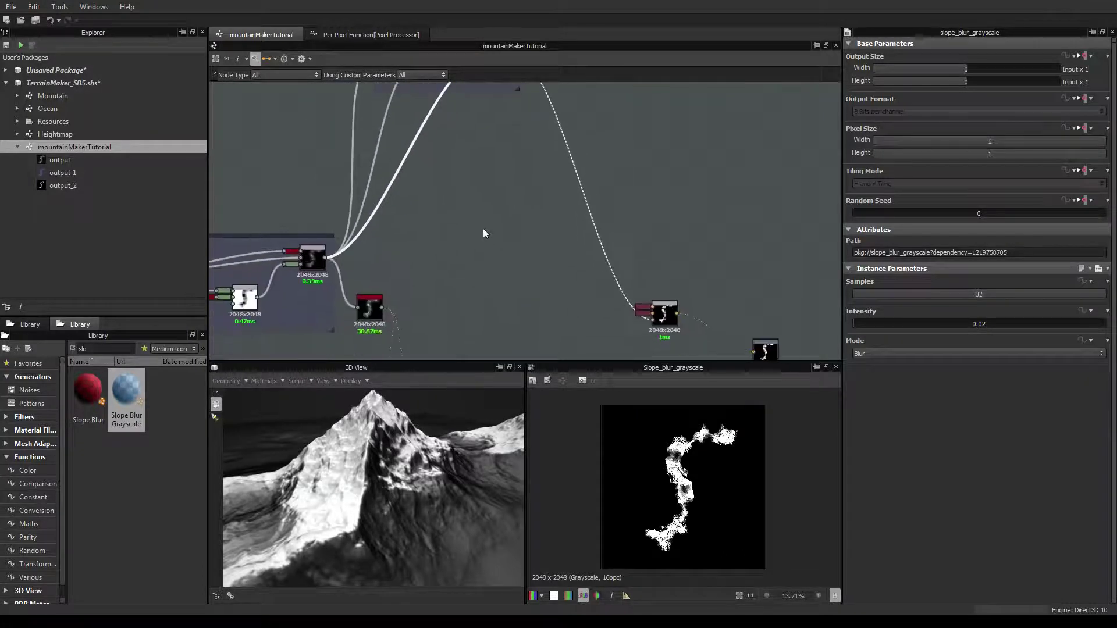
Add a Blur HQ Grayscale node, feed it from the final erosion Blend, and preview it
{"action": "left_click", "coordinate": [314, 254]}
{"action": "scroll", "coordinate": [314, 254], "scroll_direction": "up", "scroll_amount": 3}
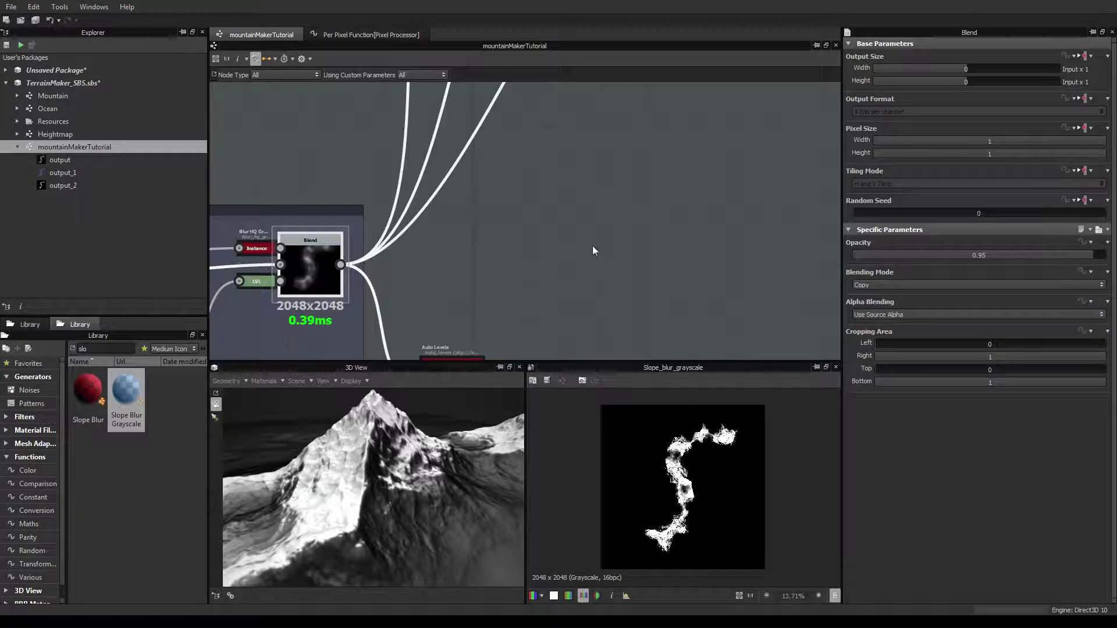
{"action": "middle_click_drag", "start_coordinate": [596, 249], "coordinate": [497, 242]}
{"action": "right_click", "coordinate": [494, 239]}
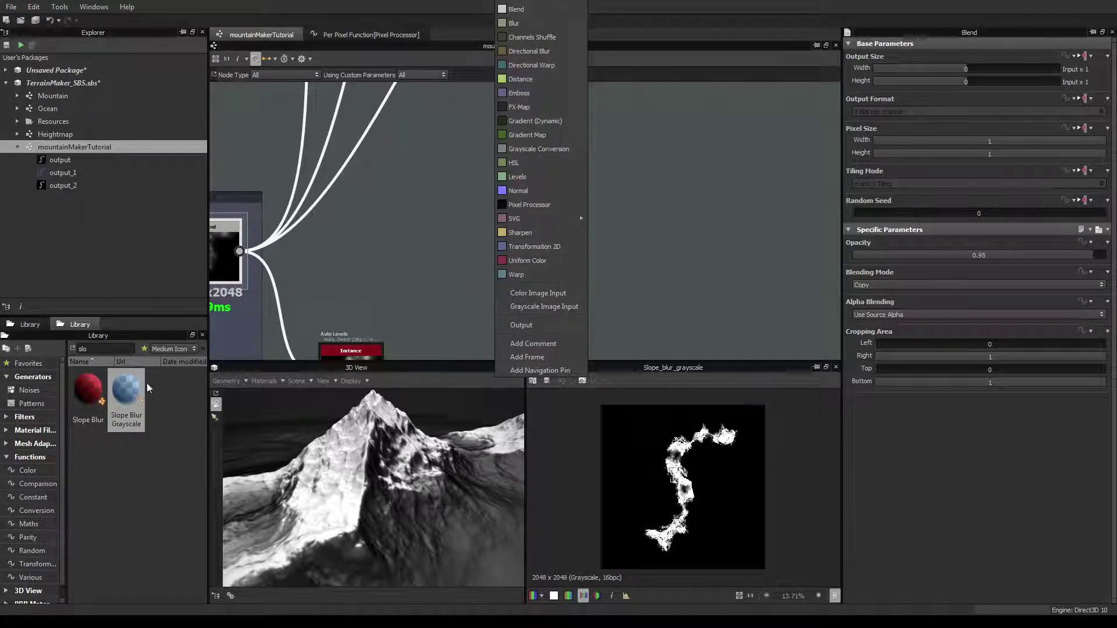
{"action": "left_click", "coordinate": [114, 350]}
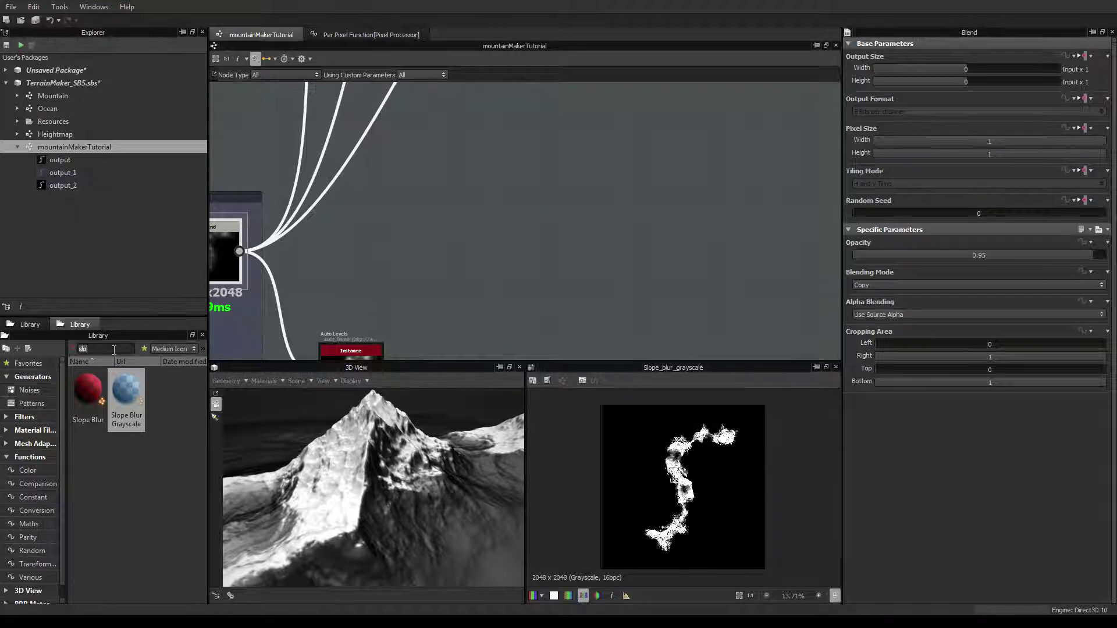
{"action": "type", "text": "blur"}
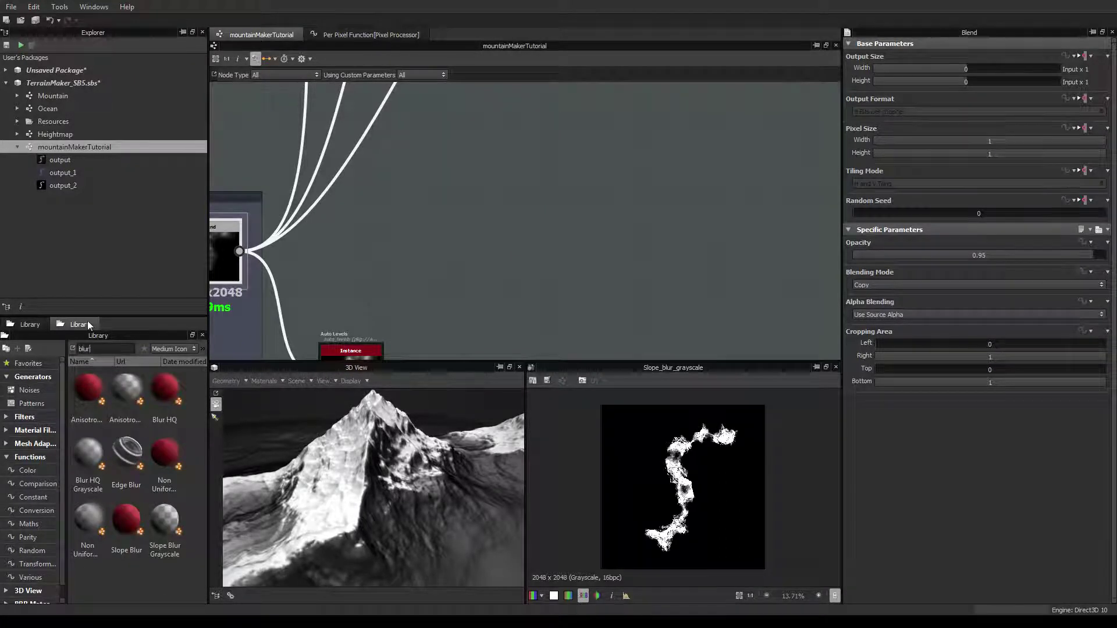
{"action": "left_click_drag", "start_coordinate": [85, 454], "coordinate": [476, 213]}
{"action": "left_click_drag", "start_coordinate": [239, 251], "coordinate": [445, 214]}
{"action": "left_click", "coordinate": [477, 192]}
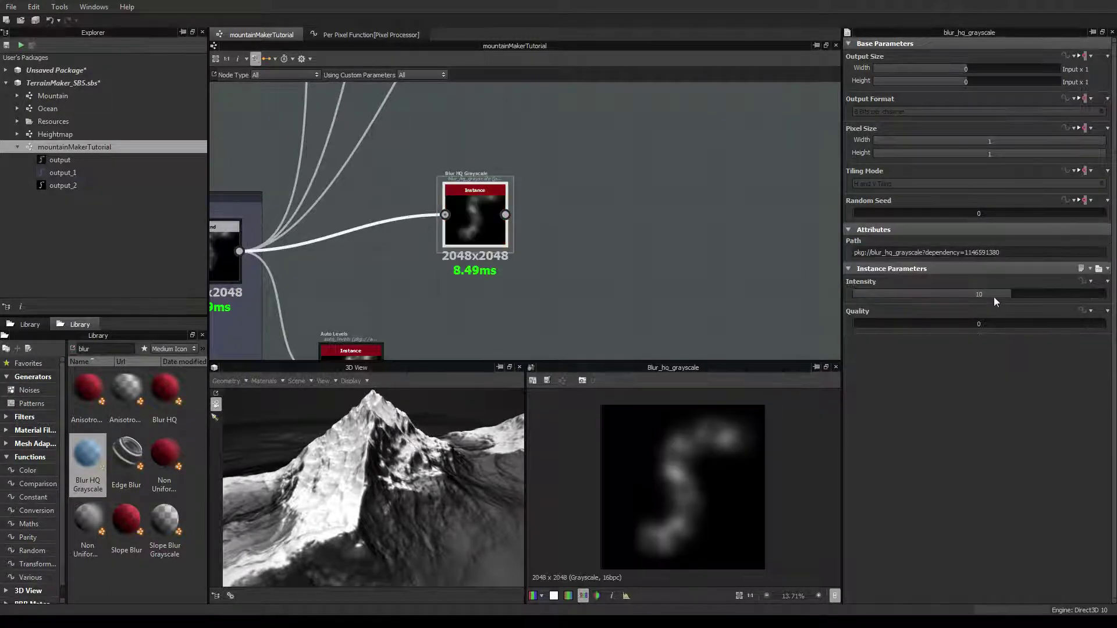
Try a Blur HQ Grayscale Intensity of 5, settle on 3, and nudge the node upward
{"action": "type", "text": "5"}
{"action": "key", "text": "Return"}
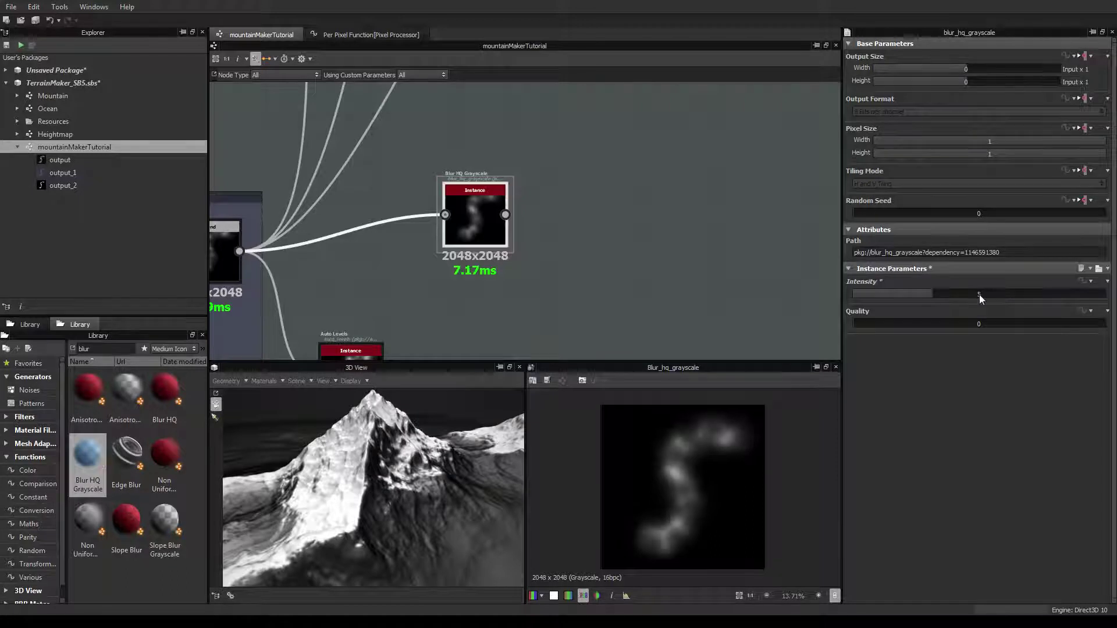
{"action": "double_click", "coordinate": [980, 294]}
{"action": "type", "text": "3"}
{"action": "key", "text": "Return"}
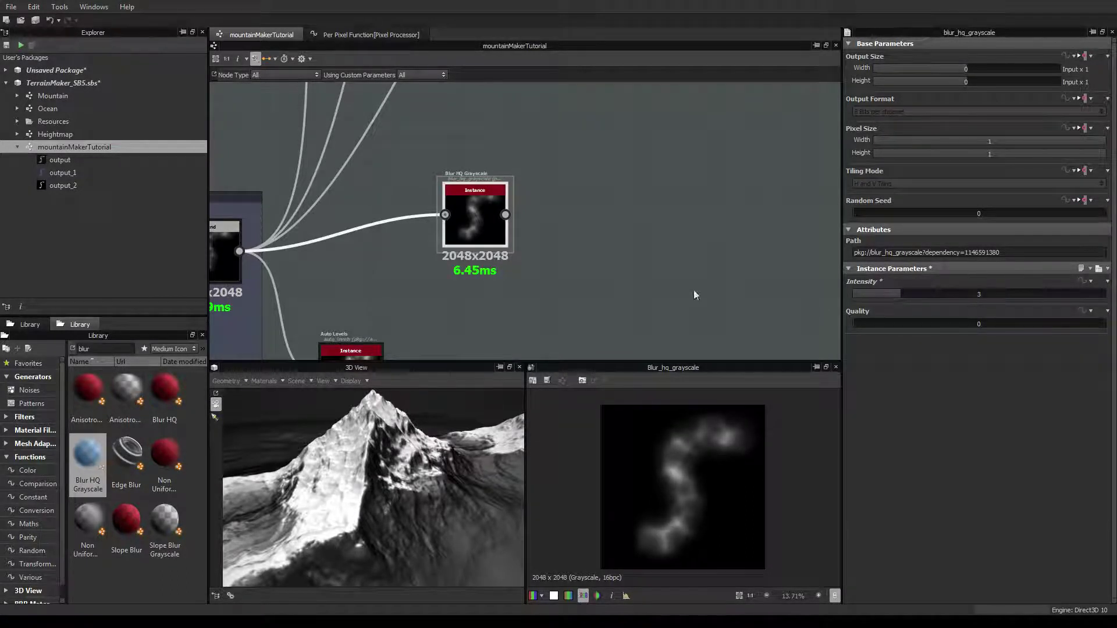
{"action": "left_click_drag", "start_coordinate": [480, 222], "coordinate": [489, 208]}
Add a Blend with Blur HQ Grayscale as foreground and the final erosion Blend as background, and preview it
{"action": "right_click", "coordinate": [635, 212]}
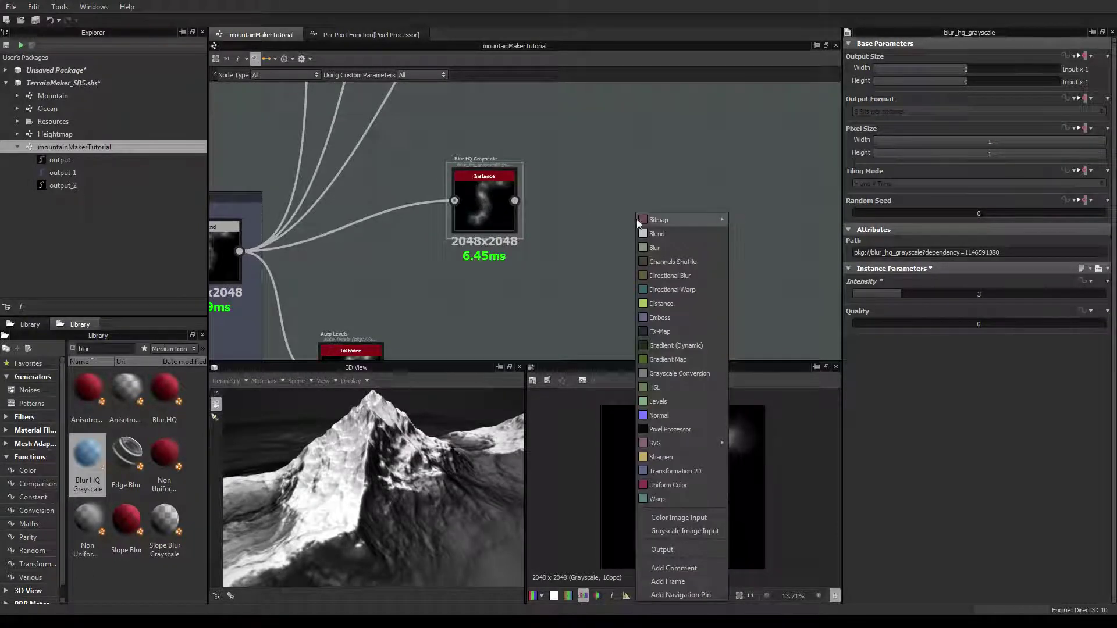
{"action": "left_click", "coordinate": [681, 238]}
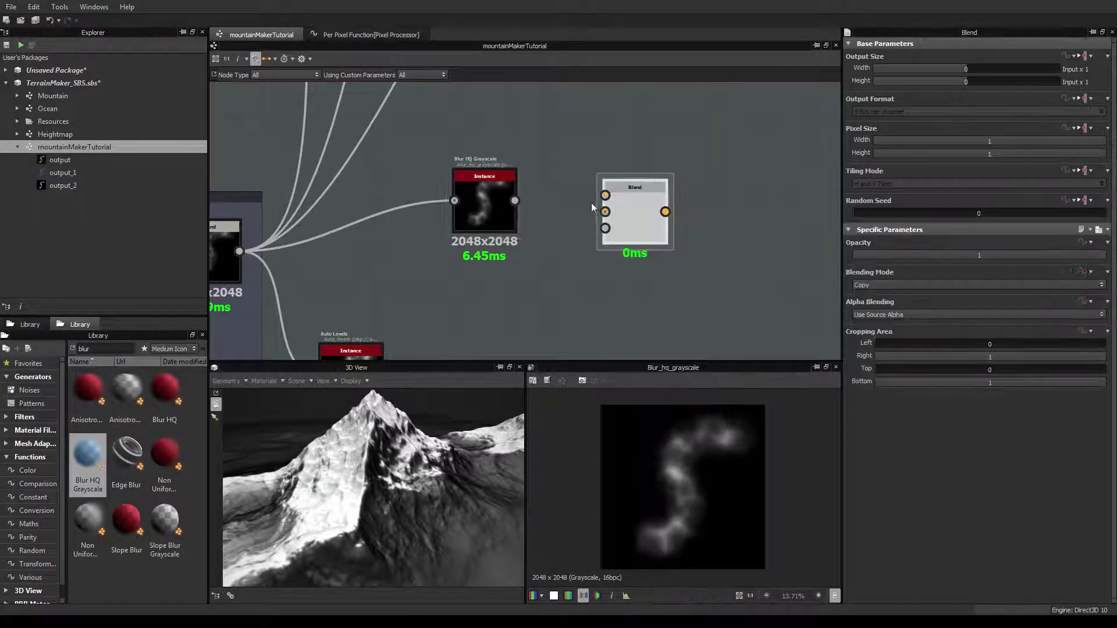
{"action": "left_click_drag", "start_coordinate": [515, 200], "coordinate": [604, 197]}
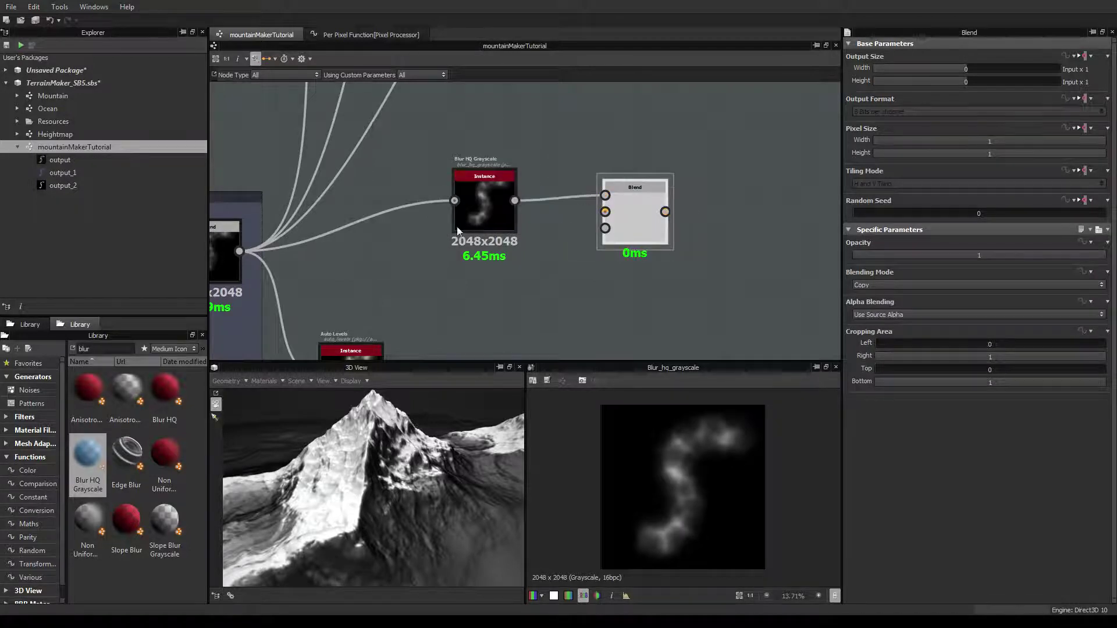
{"action": "left_click_drag", "start_coordinate": [239, 251], "coordinate": [605, 211]}
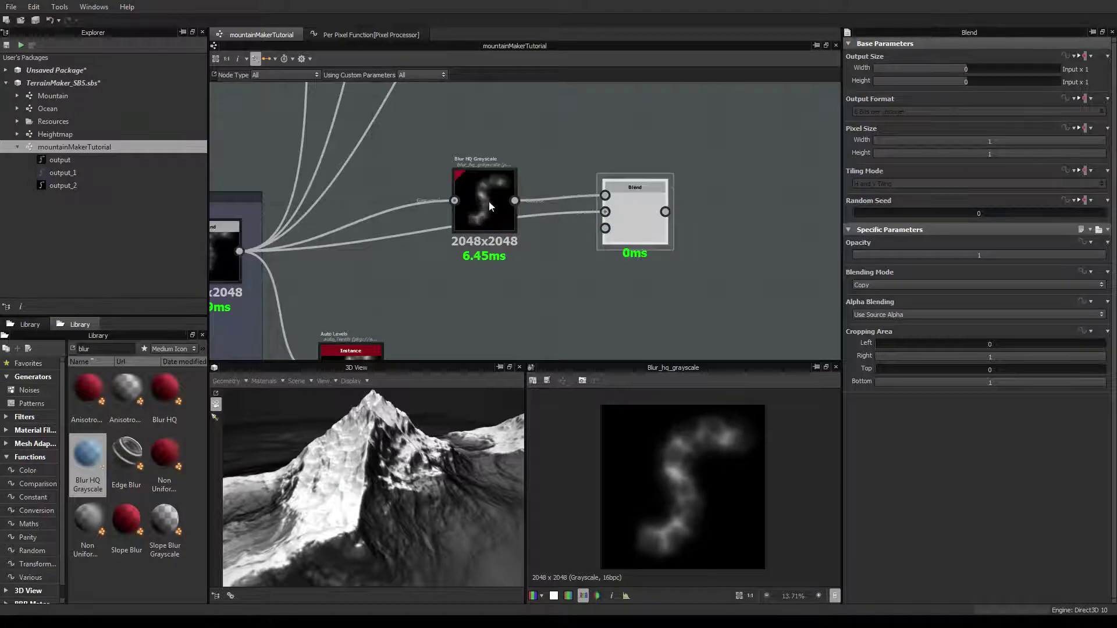
{"action": "left_click_drag", "start_coordinate": [488, 201], "coordinate": [476, 182]}
{"action": "left_click_drag", "start_coordinate": [645, 211], "coordinate": [634, 197]}
{"action": "double_click", "coordinate": [634, 197]}
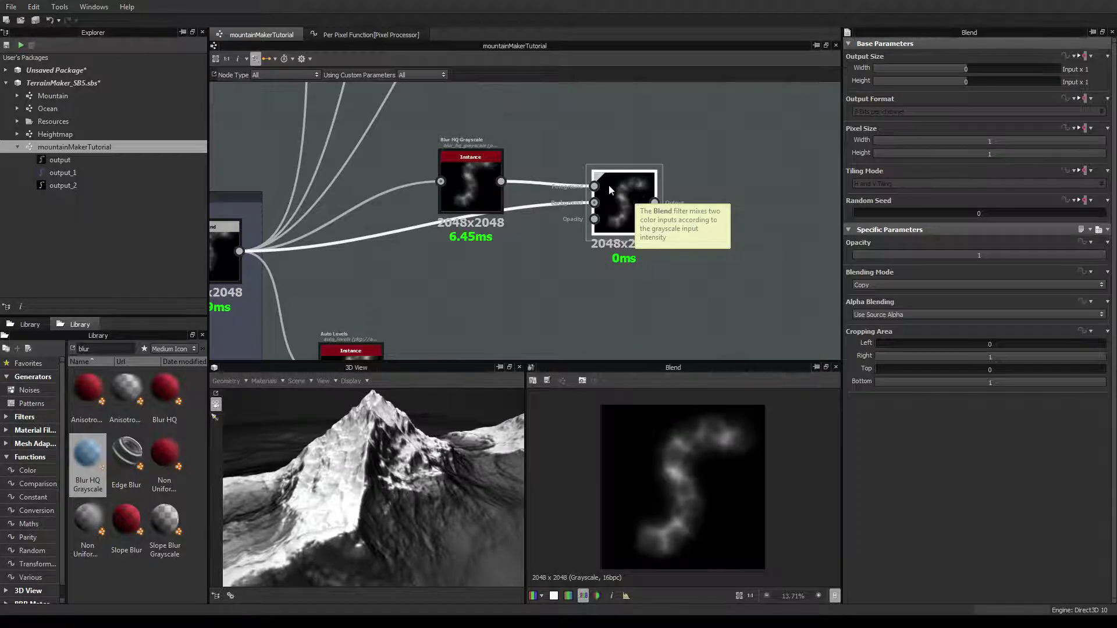
Reposition the new Blend just below its blur node and try routing its output to the color Blend
{"action": "scroll", "coordinate": [609, 185], "scroll_direction": "down", "scroll_amount": 4}
{"action": "middle_click_drag", "start_coordinate": [651, 152], "coordinate": [602, 221]}
{"action": "scroll", "coordinate": [602, 221], "scroll_direction": "down", "scroll_amount": 3}
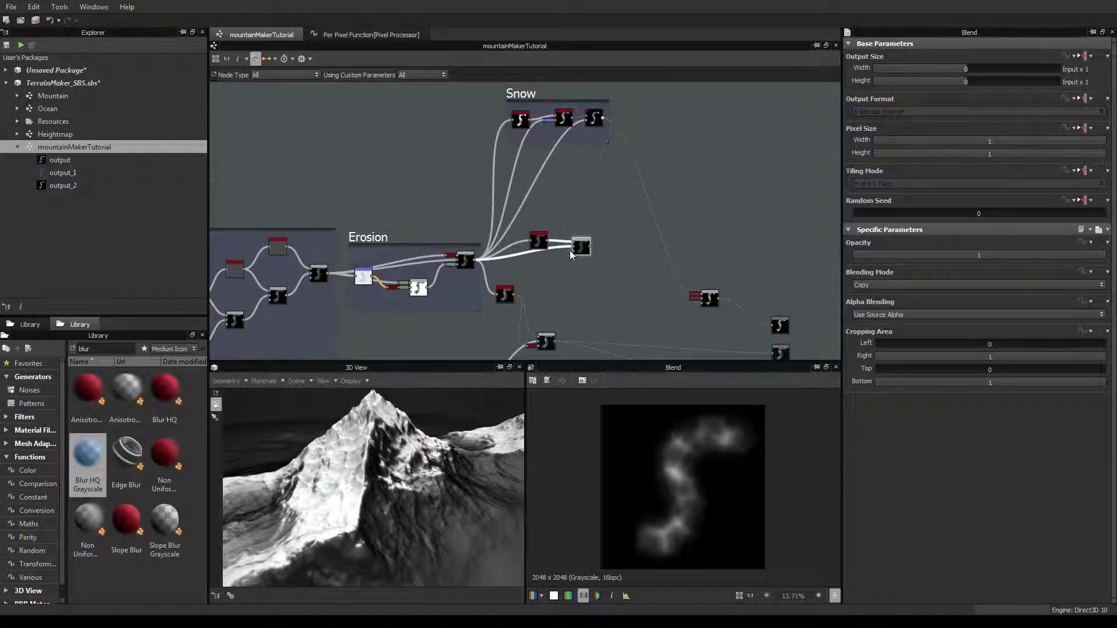
{"action": "middle_click_drag", "start_coordinate": [618, 269], "coordinate": [501, 202]}
{"action": "scroll", "coordinate": [501, 201], "scroll_direction": "up", "scroll_amount": 3}
{"action": "left_click_drag", "start_coordinate": [442, 163], "coordinate": [428, 185]}
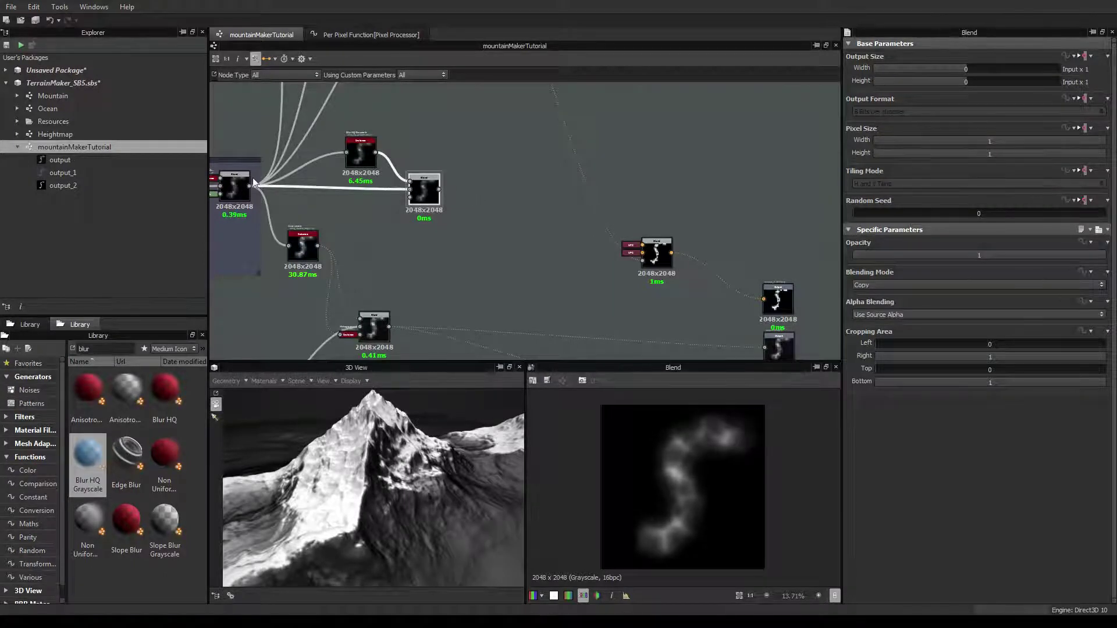
{"action": "left_click_drag", "start_coordinate": [439, 189], "coordinate": [639, 271]}
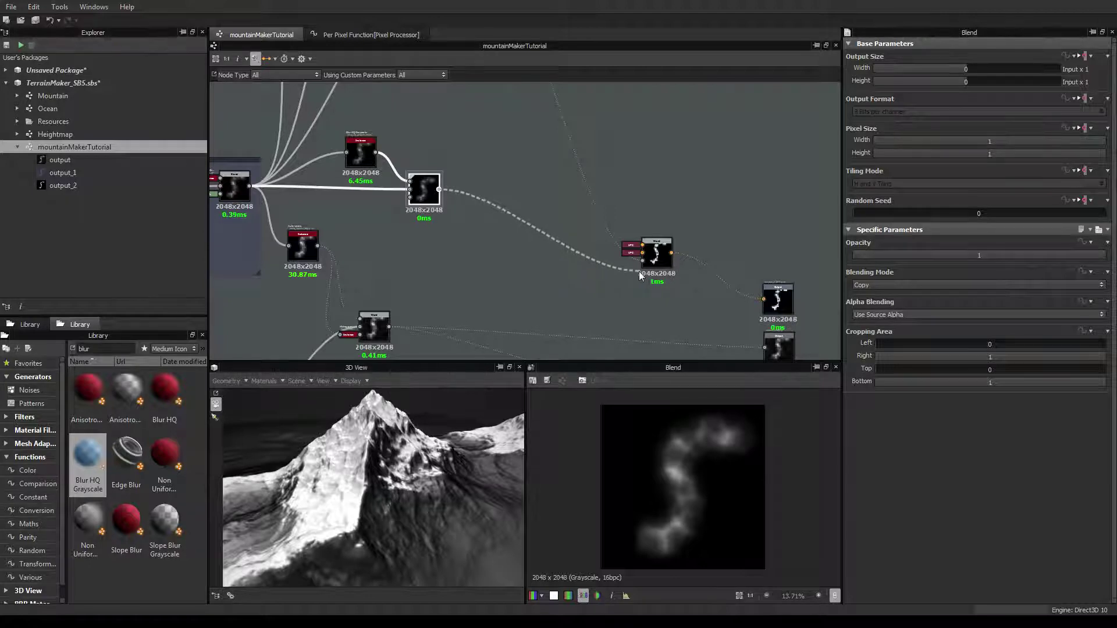
Move the Flat Ground Blend and the Auto Levels node closer to the outputs, making room beside the new Blend
{"action": "scroll", "coordinate": [587, 250], "scroll_direction": "up", "scroll_amount": 1}
{"action": "middle_click_drag", "start_coordinate": [512, 224], "coordinate": [577, 130]}
{"action": "scroll", "coordinate": [576, 131], "scroll_direction": "down", "scroll_amount": 2}
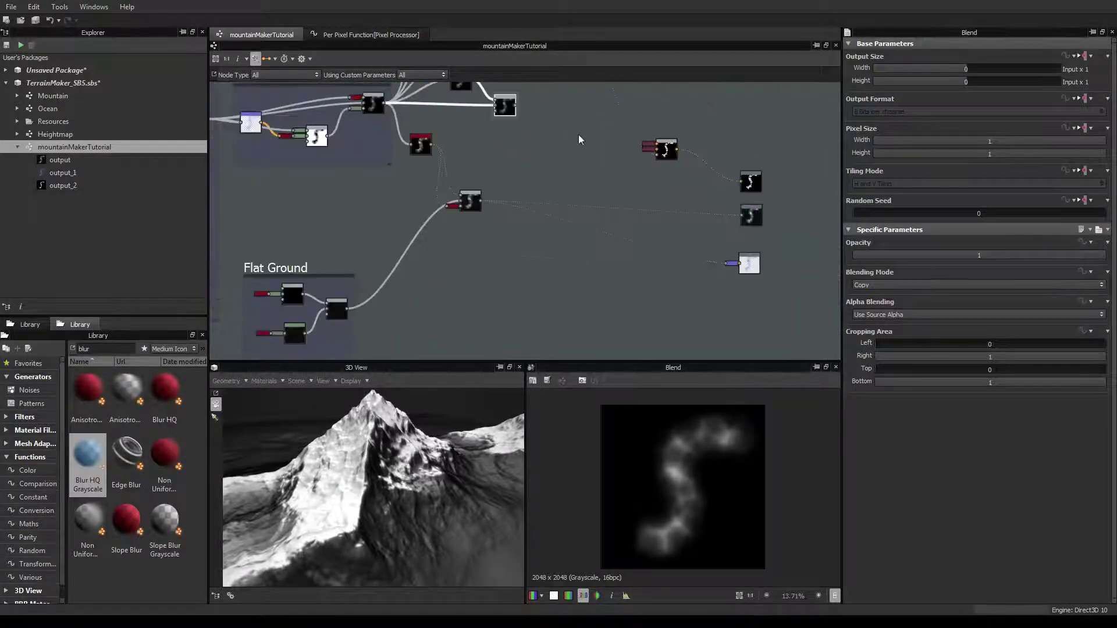
{"action": "left_click_drag", "start_coordinate": [451, 215], "coordinate": [545, 210]}
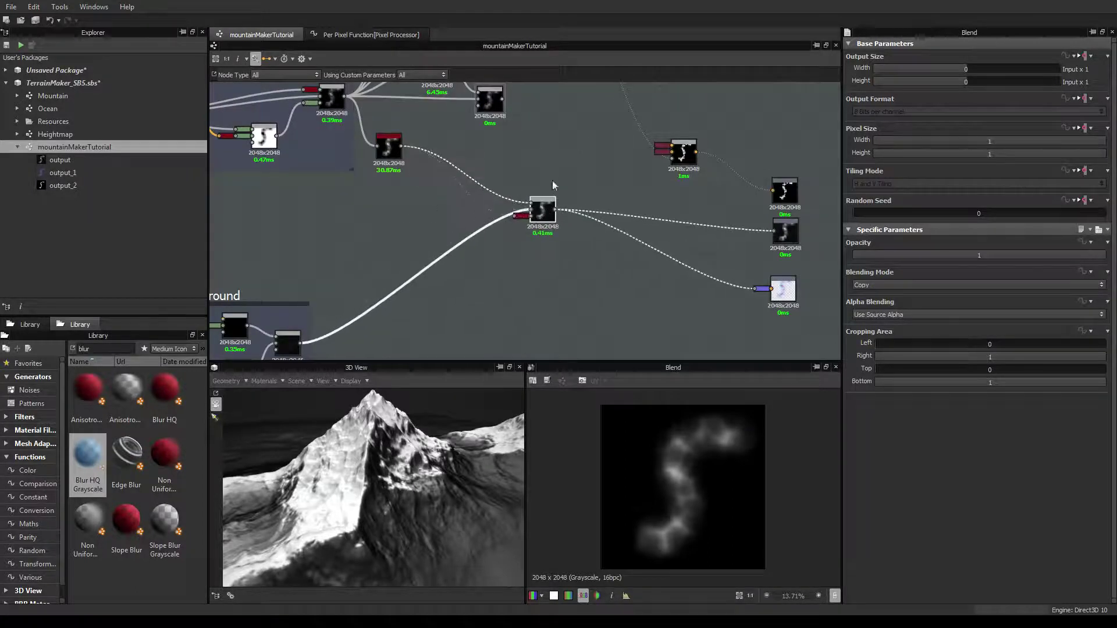
{"action": "middle_click_drag", "start_coordinate": [530, 123], "coordinate": [531, 150]}
{"action": "left_click_drag", "start_coordinate": [503, 129], "coordinate": [499, 138]}
{"action": "left_click_drag", "start_coordinate": [396, 177], "coordinate": [470, 187]}
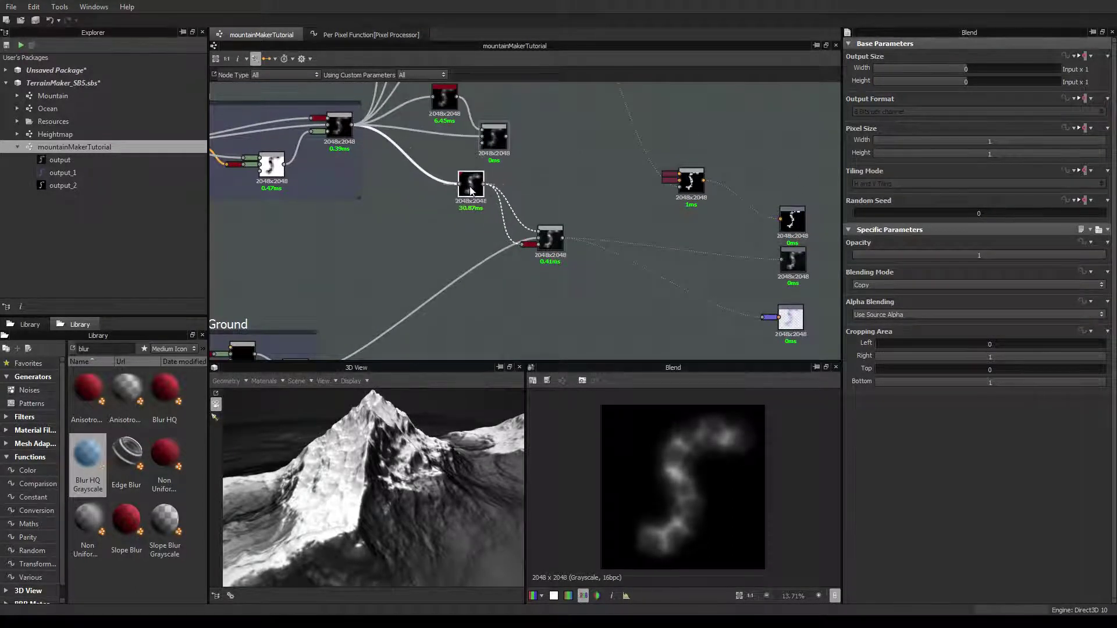
Try feeding Auto Levels from the new Blend, inspect the mountain's surface, and undo the connection
{"action": "left_click_drag", "start_coordinate": [506, 137], "coordinate": [459, 184]}
{"action": "left_click_drag", "start_coordinate": [360, 468], "coordinate": [429, 462]}
{"action": "left_click", "coordinate": [501, 138]}
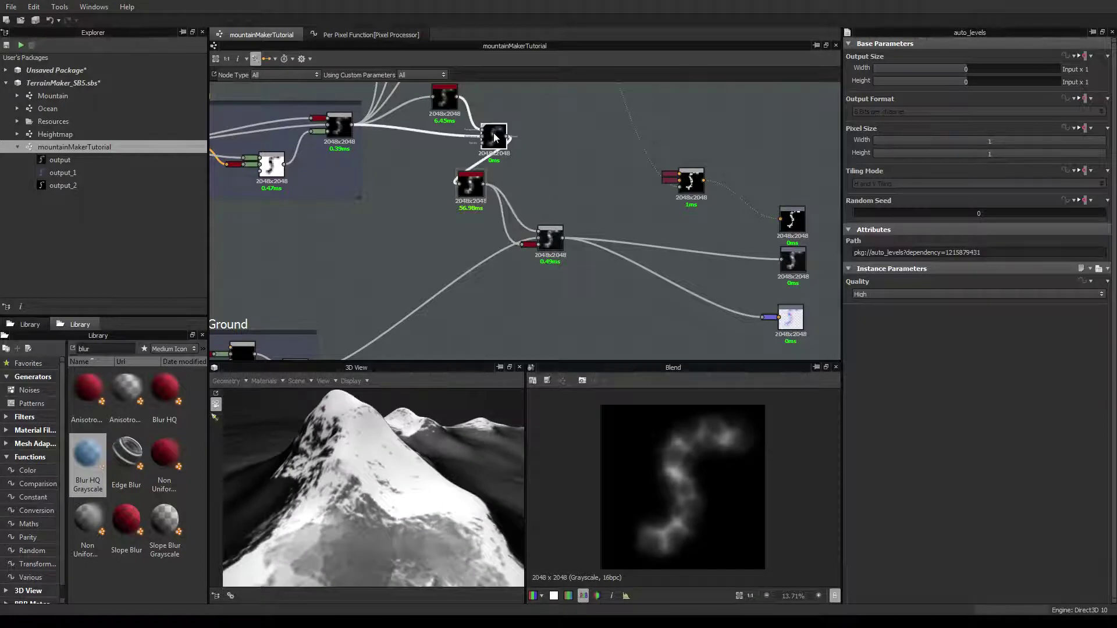
{"action": "left_click_drag", "start_coordinate": [375, 470], "coordinate": [343, 389]}
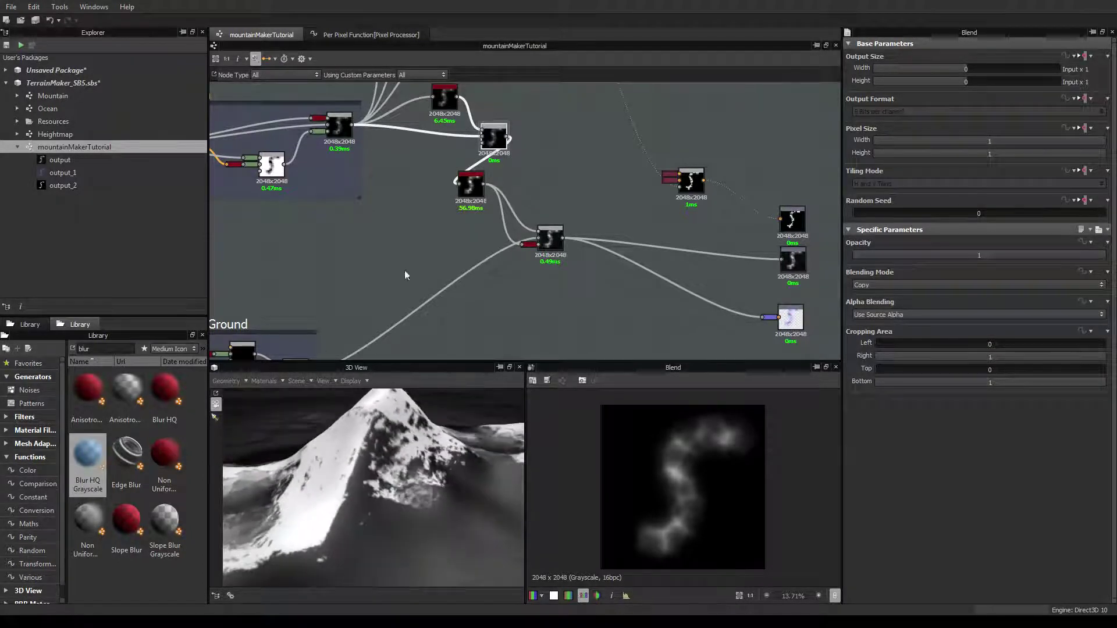
{"action": "scroll", "coordinate": [544, 230], "scroll_direction": "up", "scroll_amount": 5}
{"action": "scroll", "coordinate": [545, 221], "scroll_direction": "down", "scroll_amount": 5}
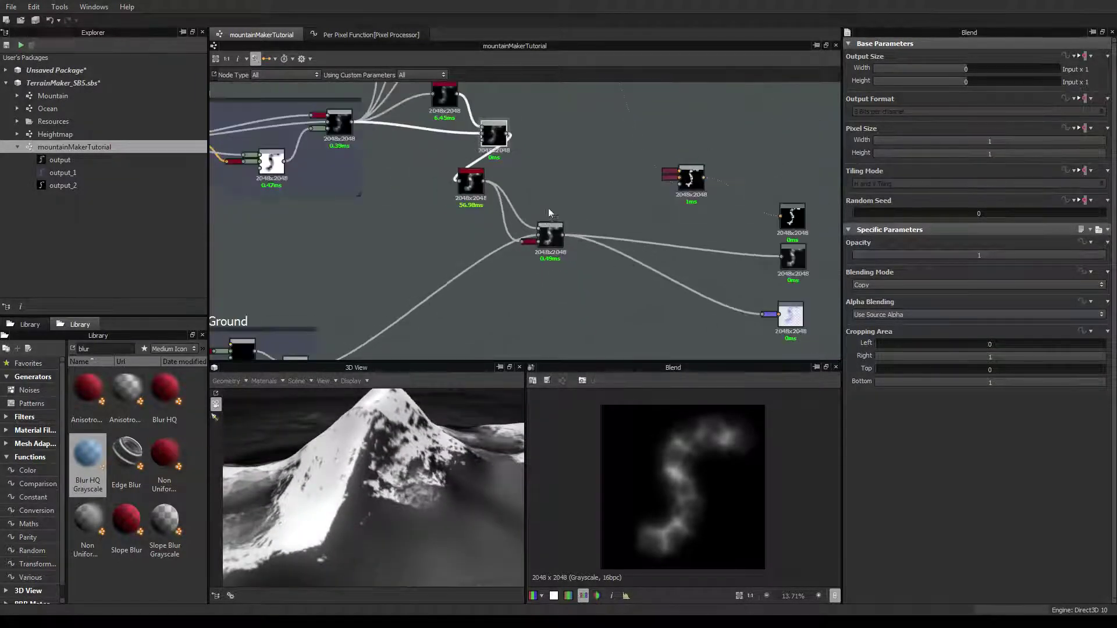
{"action": "key", "text": "ctrl+z"}
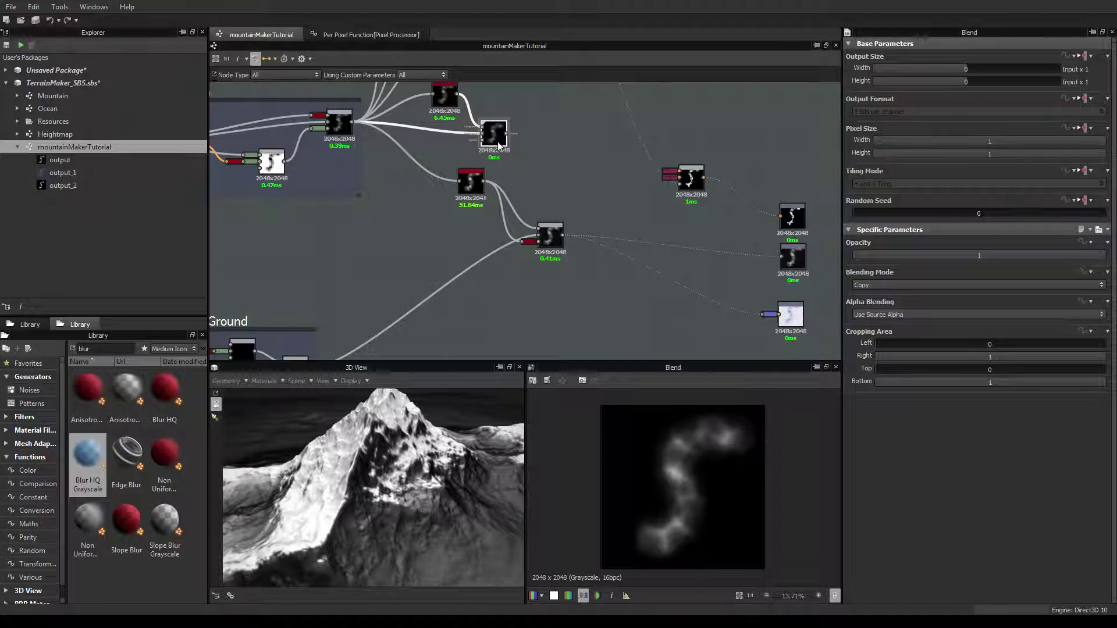
Move the Auto Levels node and the Flat Ground Blend further down, clearing space below the blurred-height Blend
{"action": "left_click_drag", "start_coordinate": [472, 176], "coordinate": [473, 199]}
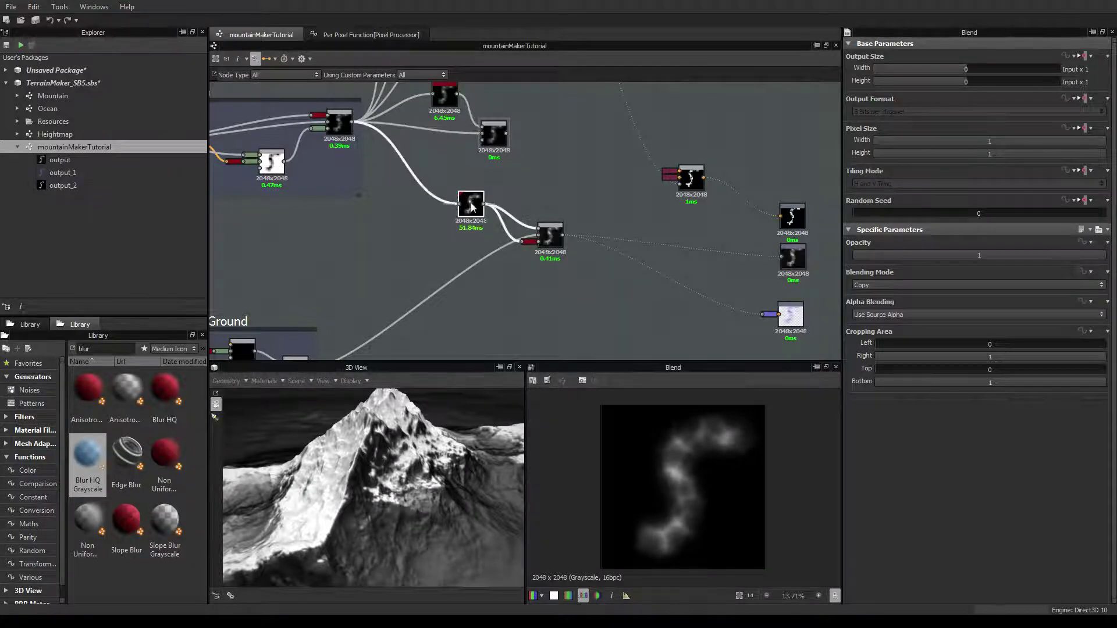
{"action": "left_click_drag", "start_coordinate": [552, 239], "coordinate": [543, 331]}
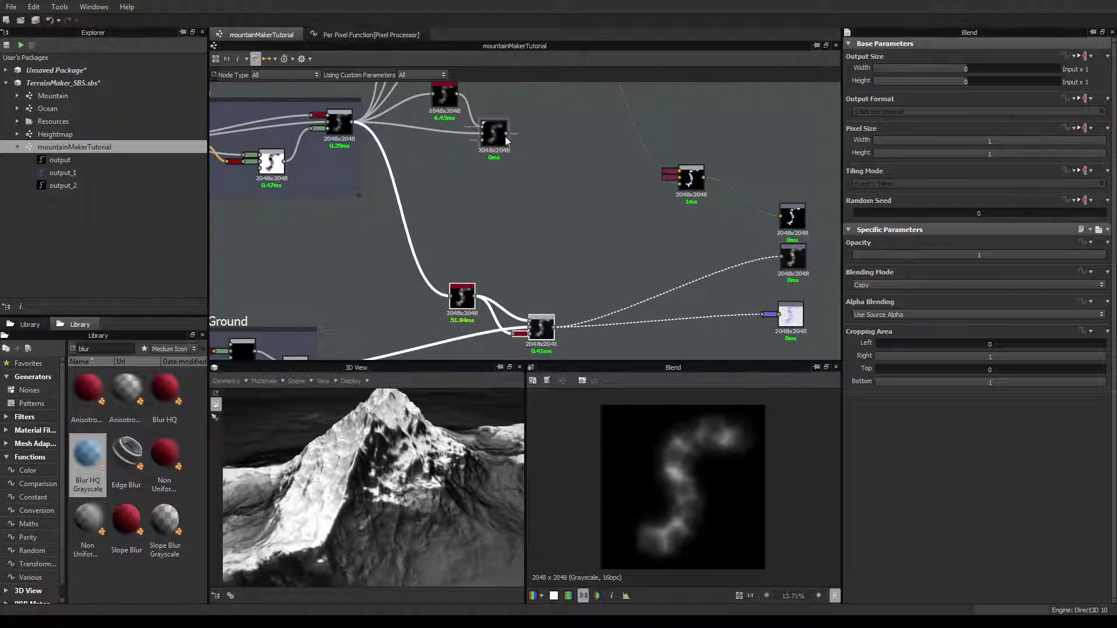
{"action": "left_click_drag", "start_coordinate": [503, 135], "coordinate": [498, 139]}
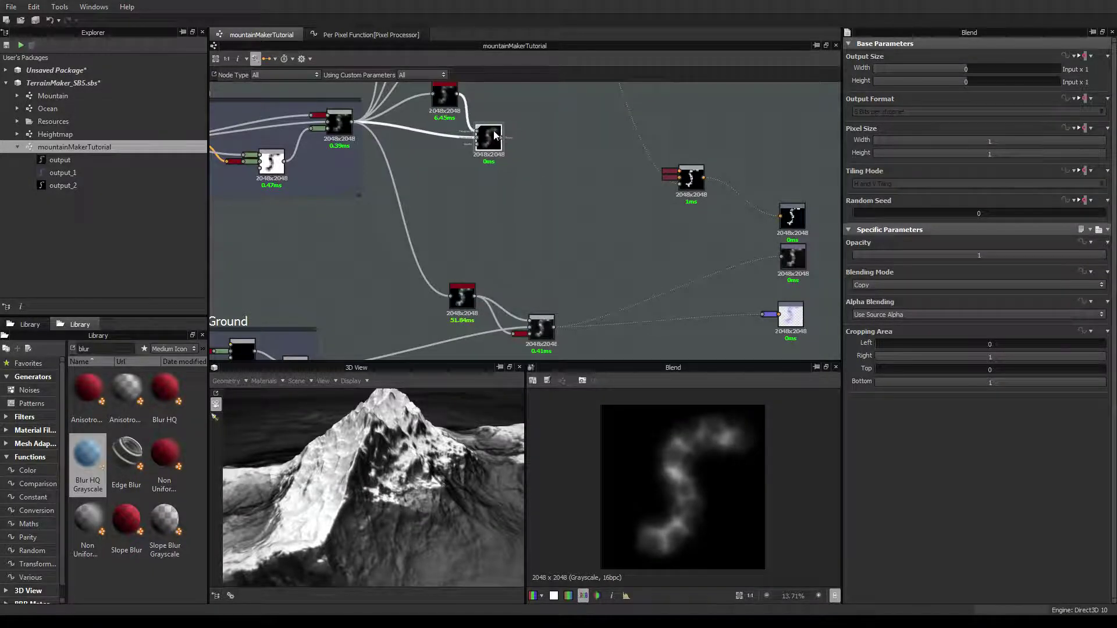
{"action": "right_click", "coordinate": [505, 195]}
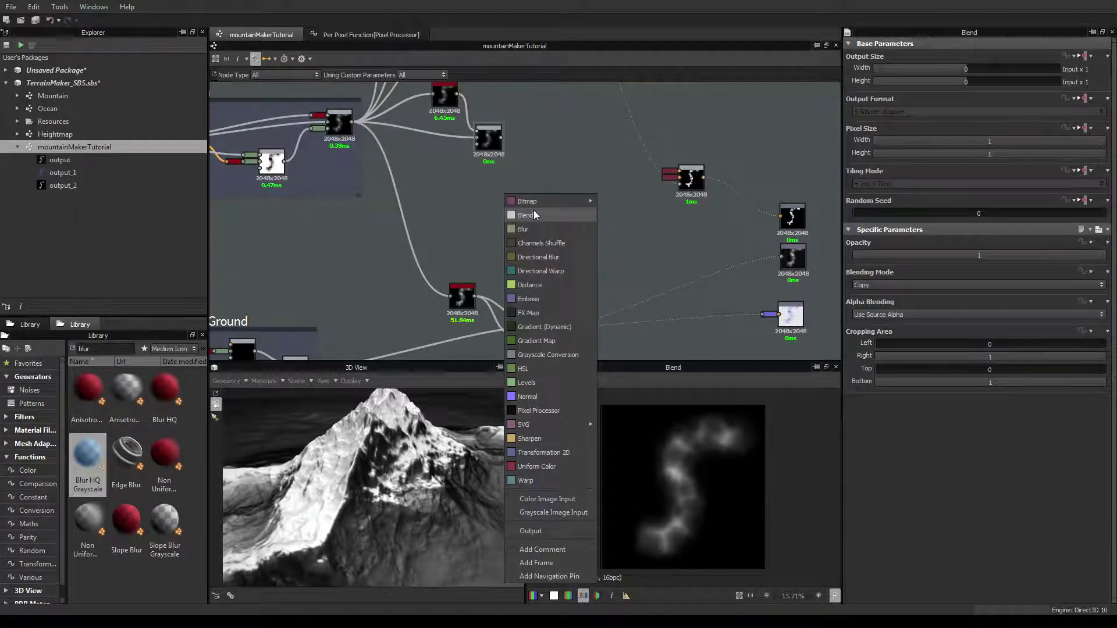
{"action": "left_click", "coordinate": [487, 140]}
Connect the output of the last Snow frame node to the opacity input of the blurred-height Blend
{"action": "scroll", "coordinate": [490, 136], "scroll_direction": "up", "scroll_amount": 3}
{"action": "middle_click_drag", "start_coordinate": [506, 127], "coordinate": [503, 192]}
{"action": "scroll", "coordinate": [503, 192], "scroll_direction": "down", "scroll_amount": 3}
{"action": "scroll", "coordinate": [537, 216], "scroll_direction": "down", "scroll_amount": 2}
{"action": "middle_click_drag", "start_coordinate": [540, 154], "coordinate": [536, 239]}
{"action": "left_click_drag", "start_coordinate": [538, 141], "coordinate": [489, 330]}
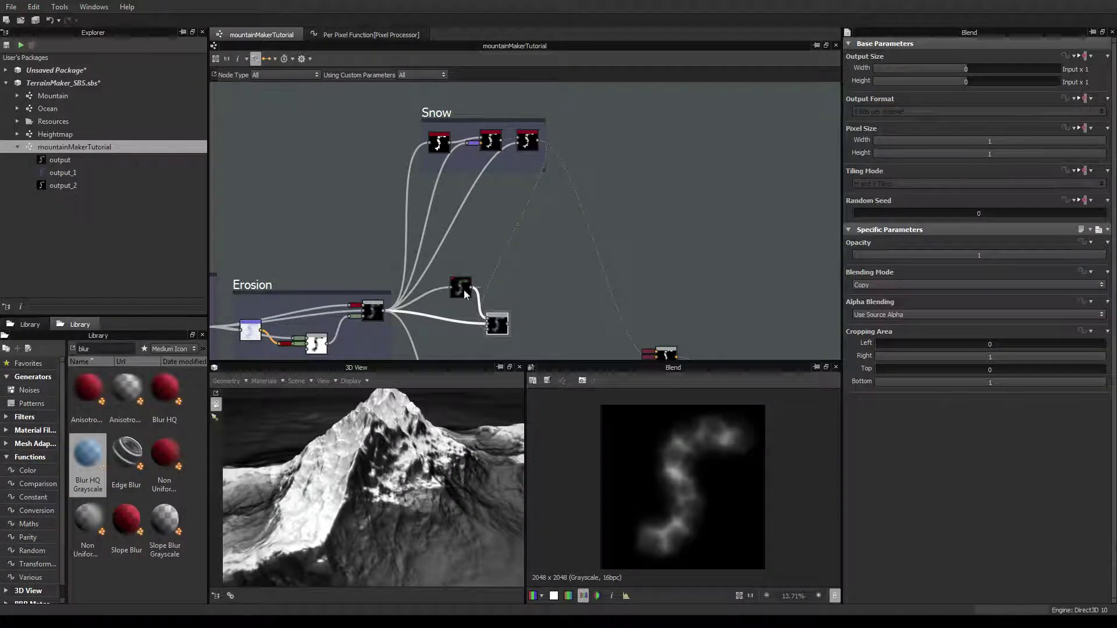
{"action": "left_click", "coordinate": [461, 288]}
{"action": "left_click", "coordinate": [498, 325]}
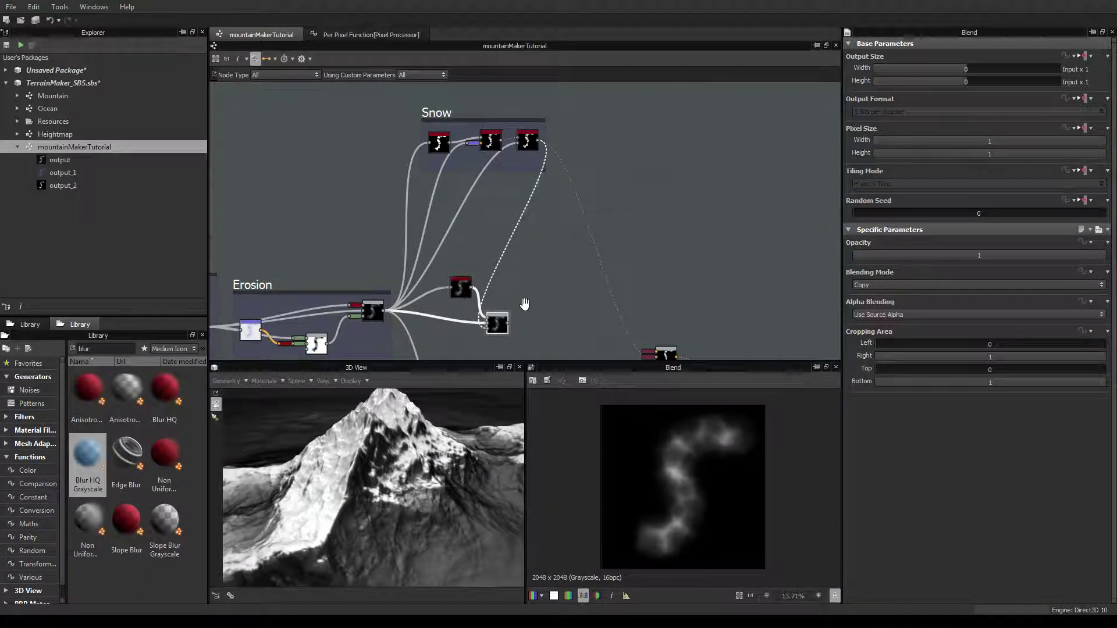
{"action": "middle_click_drag", "start_coordinate": [525, 305], "coordinate": [498, 250]}
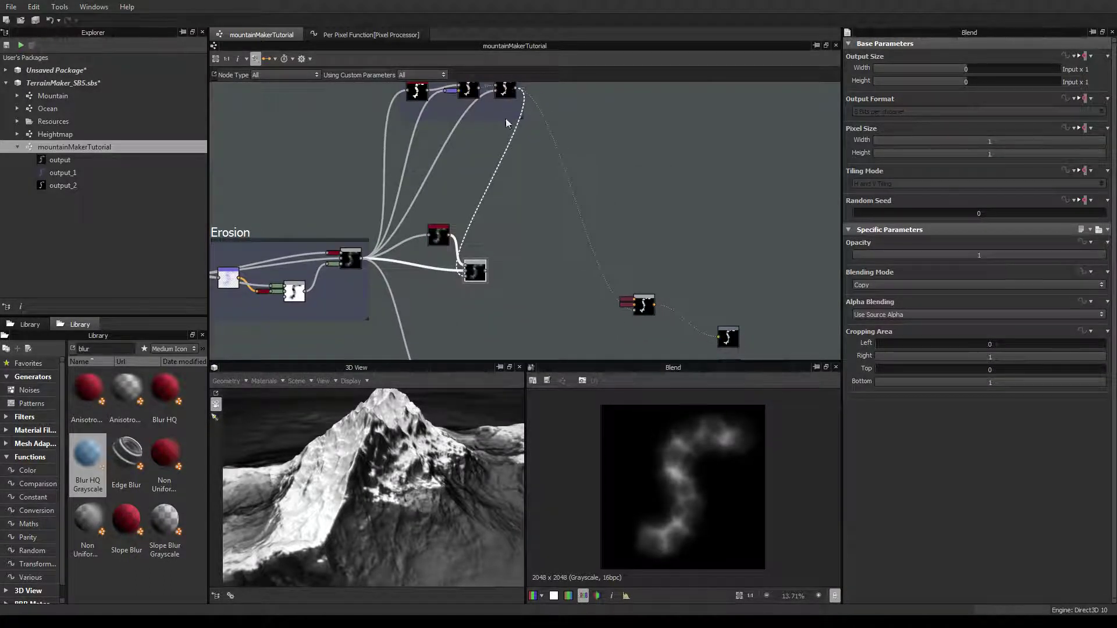
Lower the intensity of the Blur HQ Grayscale node feeding the blurred-height Blend
{"action": "left_click", "coordinate": [441, 238]}
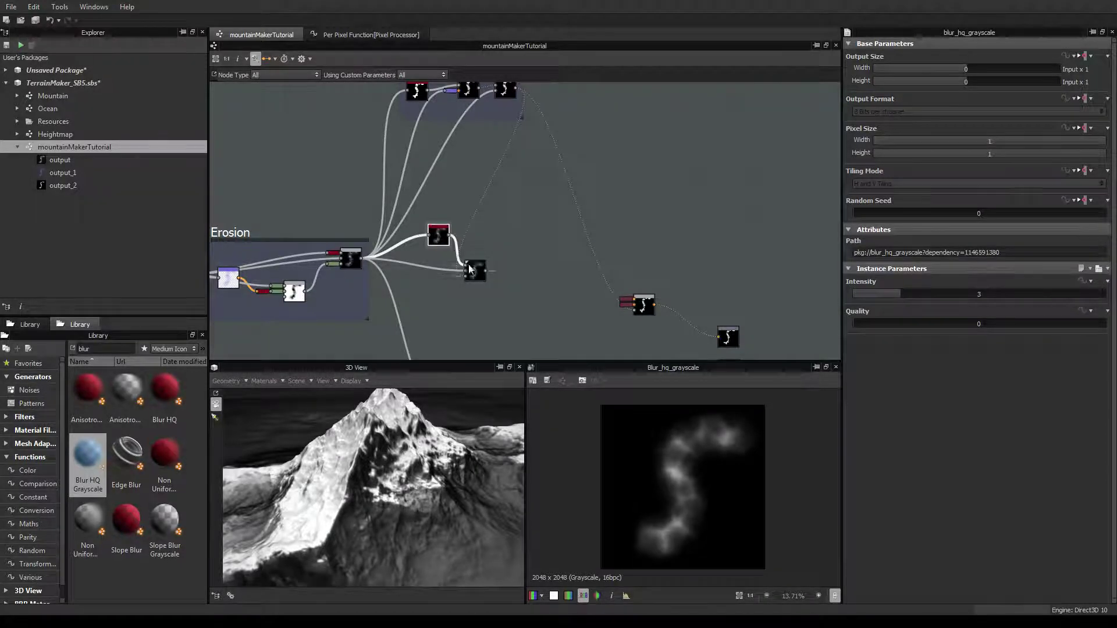
{"action": "middle_click_drag", "start_coordinate": [510, 117], "coordinate": [502, 159]}
{"action": "scroll", "coordinate": [501, 159], "scroll_direction": "down", "scroll_amount": 1}
{"action": "left_click", "coordinate": [501, 135]}
{"action": "left_click", "coordinate": [444, 256]}
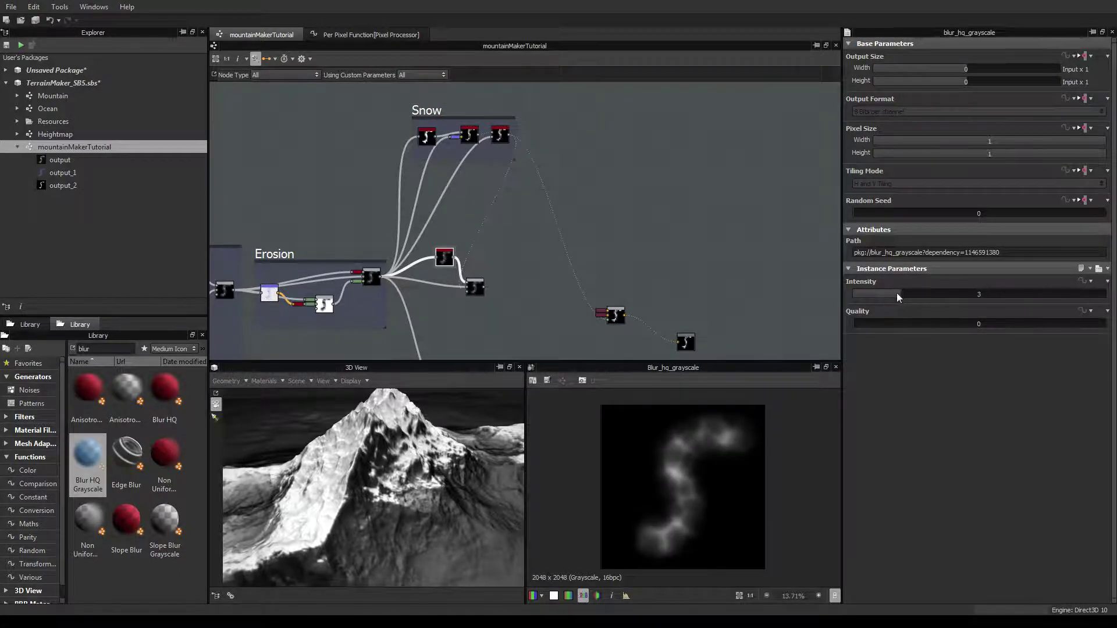
{"action": "left_click_drag", "start_coordinate": [894, 296], "coordinate": [873, 296]}
{"action": "left_click", "coordinate": [474, 286]}
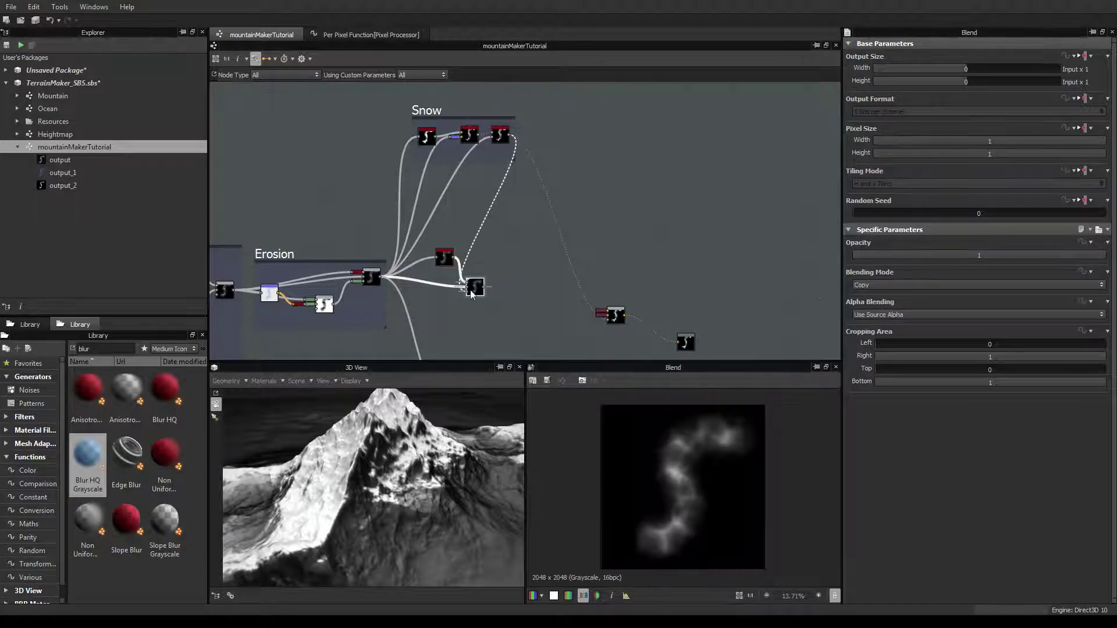
Examine the blurred-height Blend's foreground, background and opacity connections and the final erosion Blend feeding it
{"action": "scroll", "coordinate": [474, 288], "scroll_direction": "up", "scroll_amount": 5}
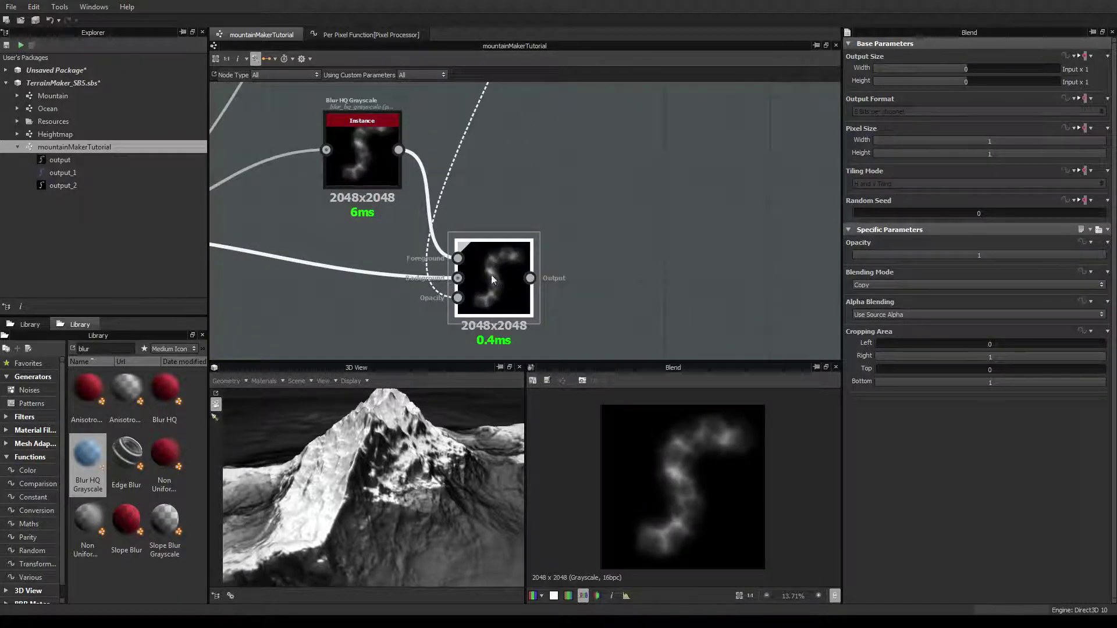
{"action": "scroll", "coordinate": [361, 162], "scroll_direction": "down", "scroll_amount": 5}
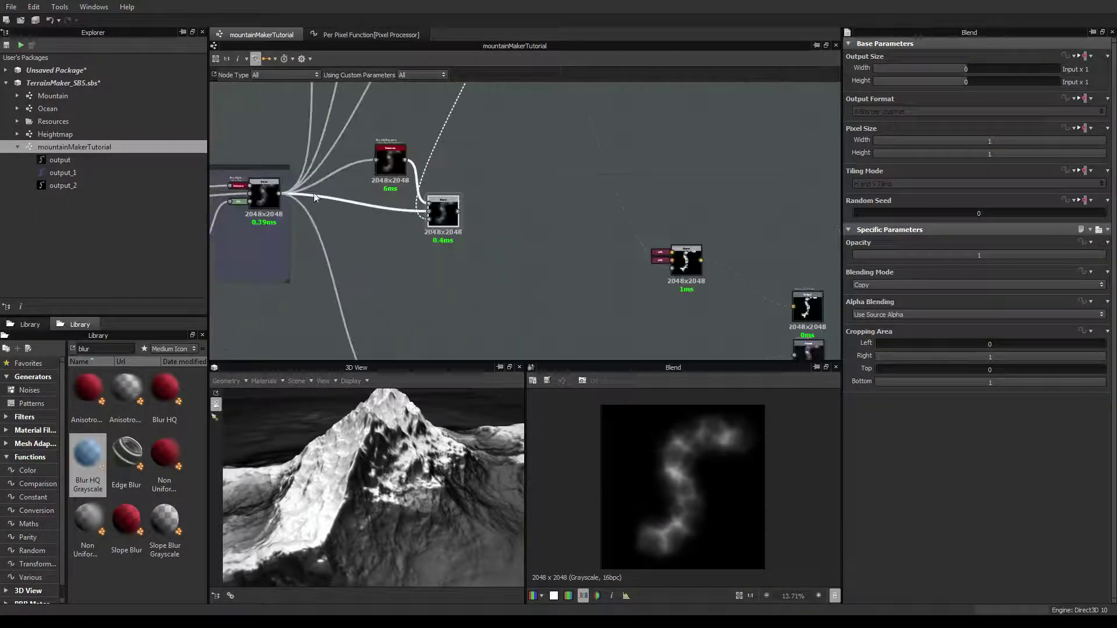
{"action": "left_click", "coordinate": [263, 196]}
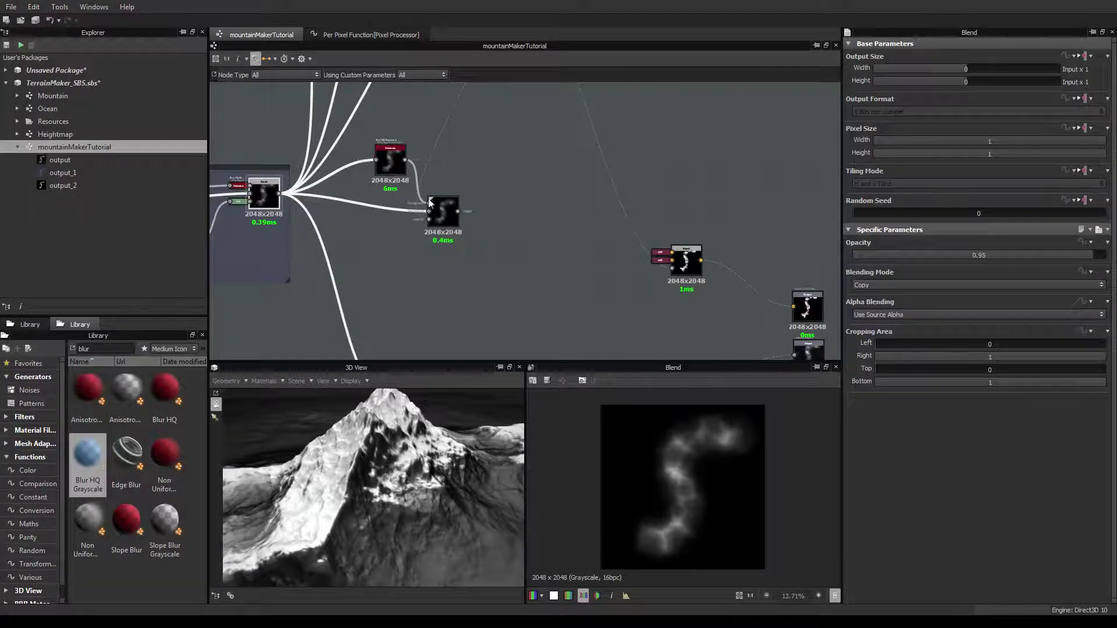
{"action": "left_click", "coordinate": [443, 212]}
{"action": "scroll", "coordinate": [471, 191], "scroll_direction": "down", "scroll_amount": 3}
{"action": "scroll", "coordinate": [472, 192], "scroll_direction": "down", "scroll_amount": 2}
{"action": "scroll", "coordinate": [577, 263], "scroll_direction": "up", "scroll_amount": 5}
{"action": "left_click", "coordinate": [534, 218]}
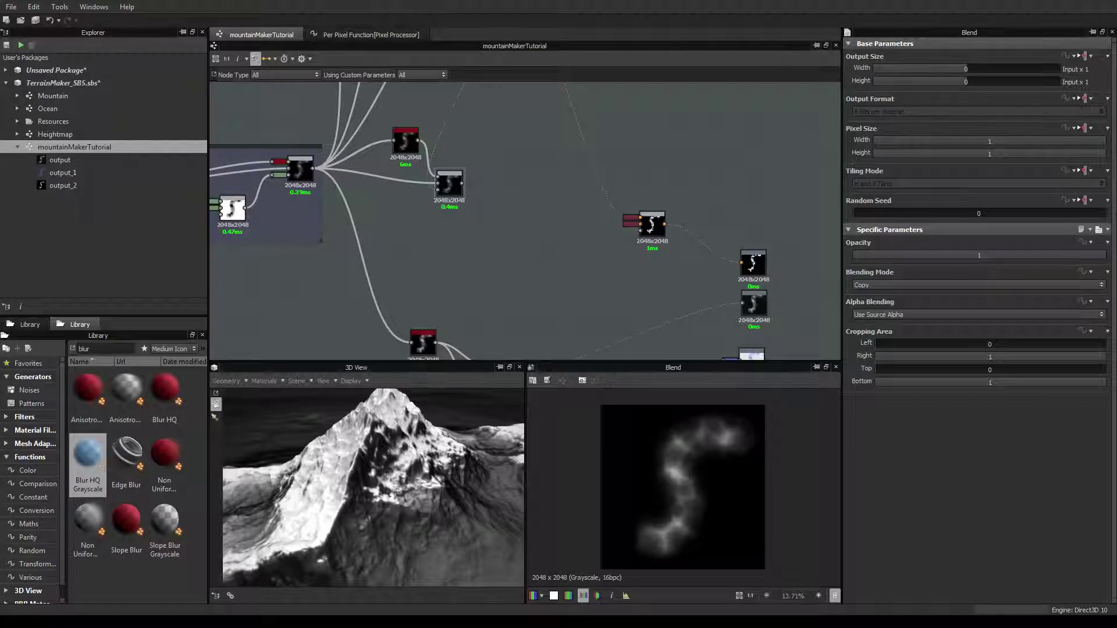
Find Facing Normal in the library, add it below the blurred-height Blend, and try feeding it from the final erosion Blend
{"action": "mouse_move", "coordinate": [446, 182]}
{"action": "left_mouse_down"}
{"action": "mouse_move", "coordinate": [463, 177]}
{"action": "mouse_move", "coordinate": [455, 185]}
{"action": "left_mouse_up"}
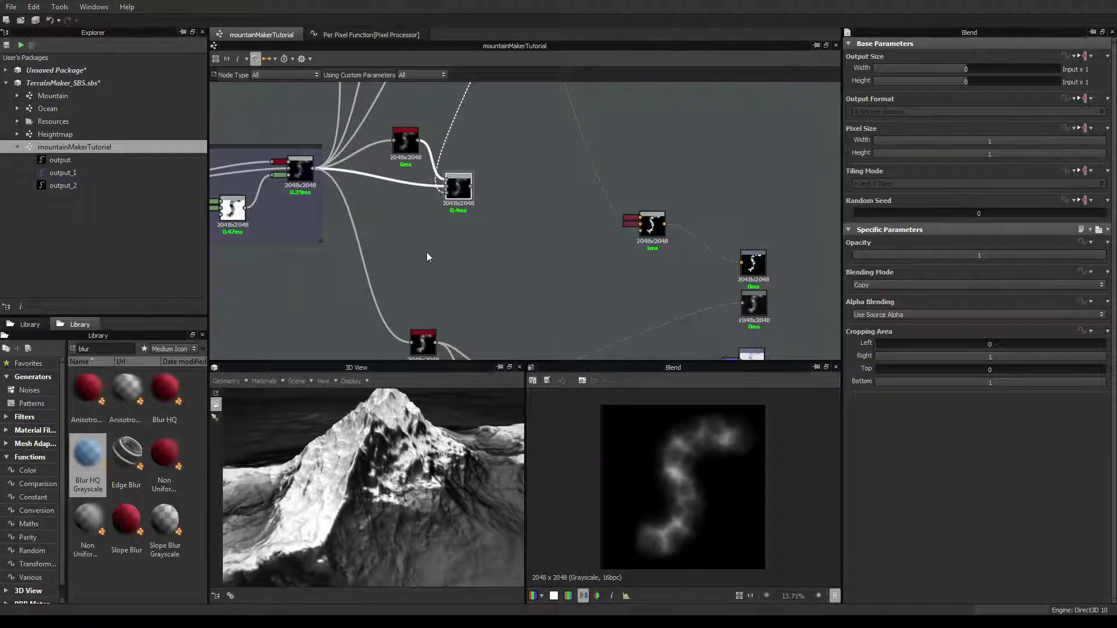
{"action": "double_click", "coordinate": [108, 347]}
{"action": "type", "text": "faci"}
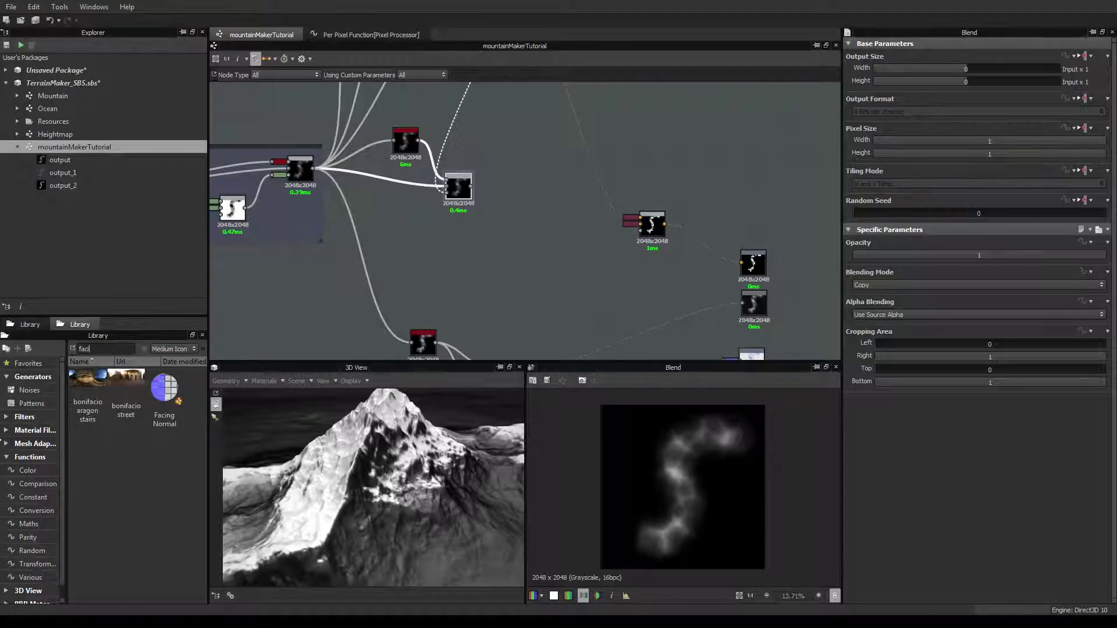
{"action": "left_click_drag", "start_coordinate": [164, 395], "coordinate": [451, 262]}
{"action": "left_click_drag", "start_coordinate": [313, 169], "coordinate": [451, 273]}
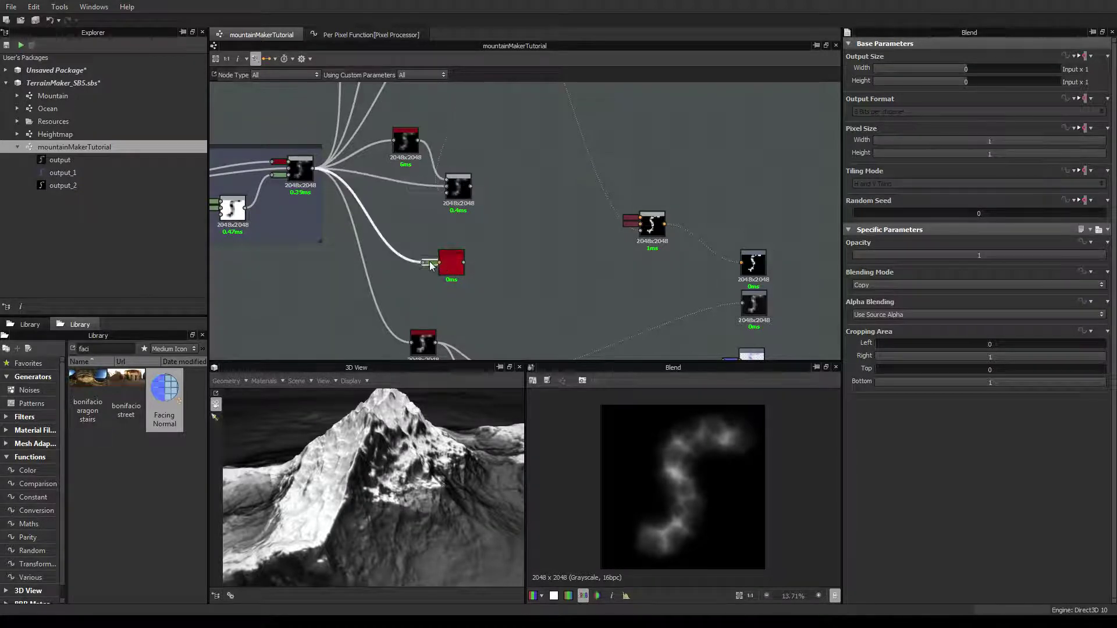
{"action": "left_click", "coordinate": [452, 266]}
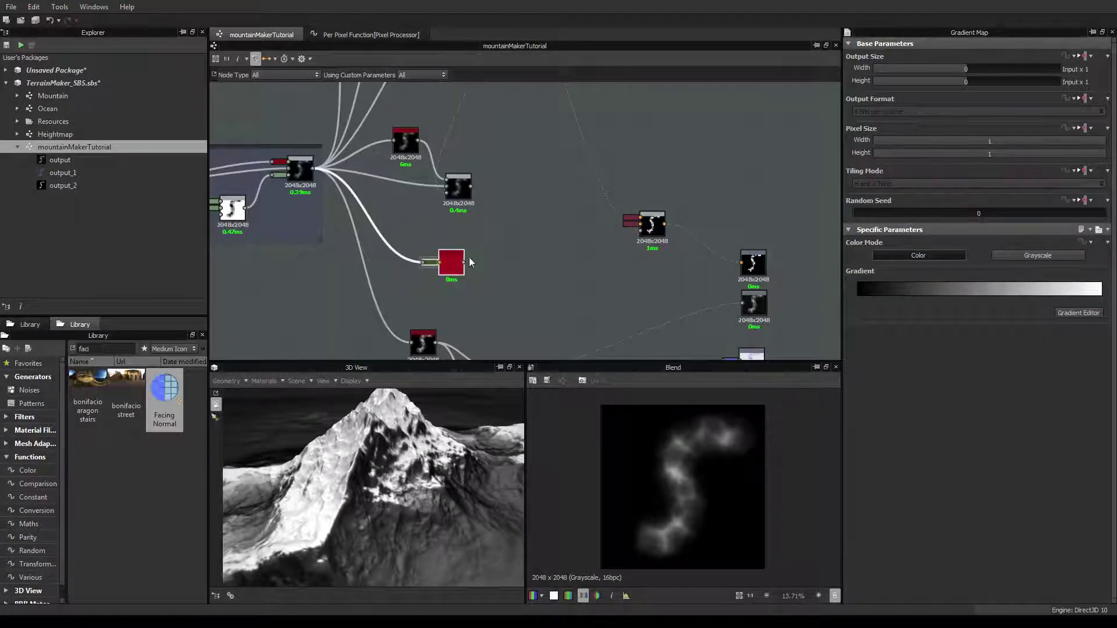
Remove the Facing Normal's erosion input, undock the Normal node from the middle Snow node, and connect it to Facing Normal instead
{"action": "left_click", "coordinate": [504, 215]}
{"action": "scroll", "coordinate": [507, 221], "scroll_direction": "down", "scroll_amount": 3}
{"action": "left_click_drag", "start_coordinate": [164, 395], "coordinate": [481, 242]}
{"action": "left_click", "coordinate": [470, 96]}
{"action": "key", "text": "d"}
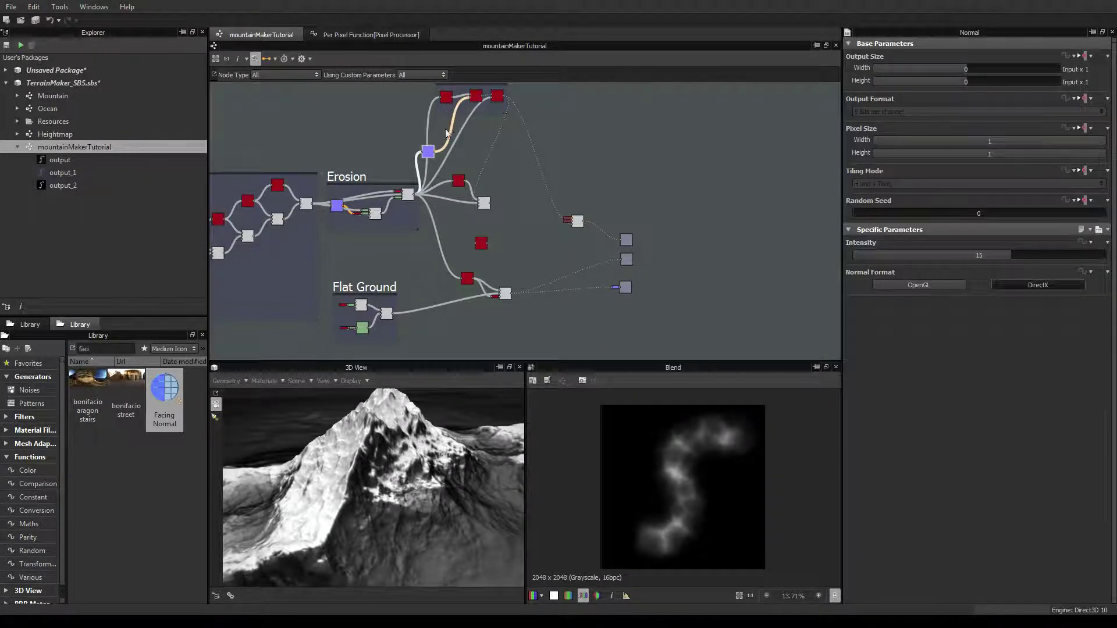
{"action": "left_click_drag", "start_coordinate": [435, 152], "coordinate": [483, 238]}
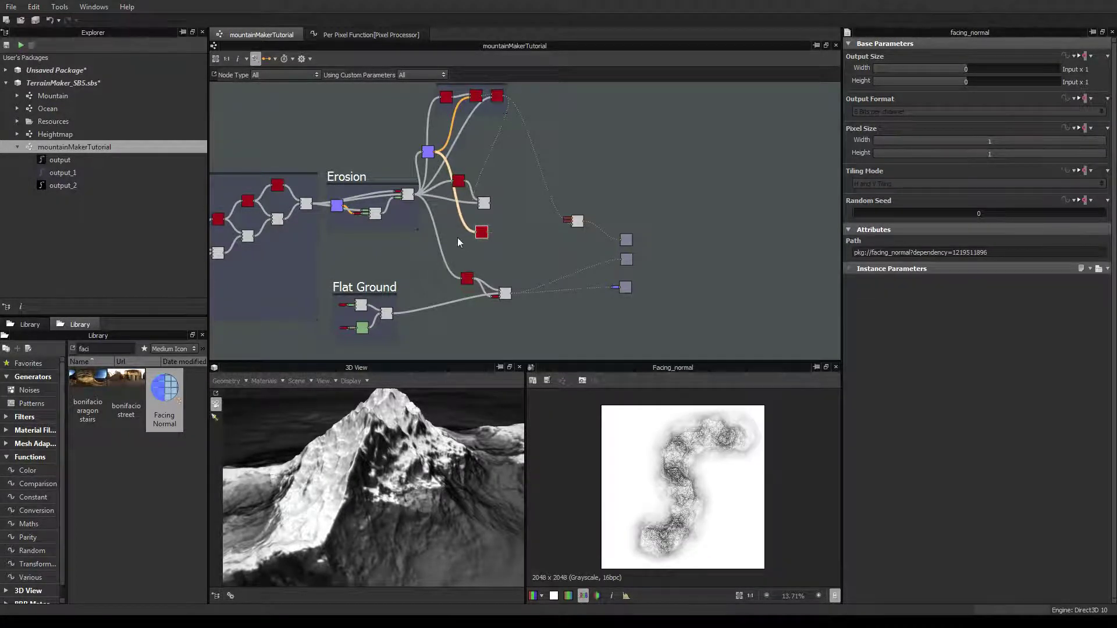
Inspect the Facing Normal mask up close and read the filter's description
{"action": "scroll", "coordinate": [674, 486], "scroll_direction": "up", "scroll_amount": 2}
{"action": "scroll", "coordinate": [675, 486], "scroll_direction": "up", "scroll_amount": 2}
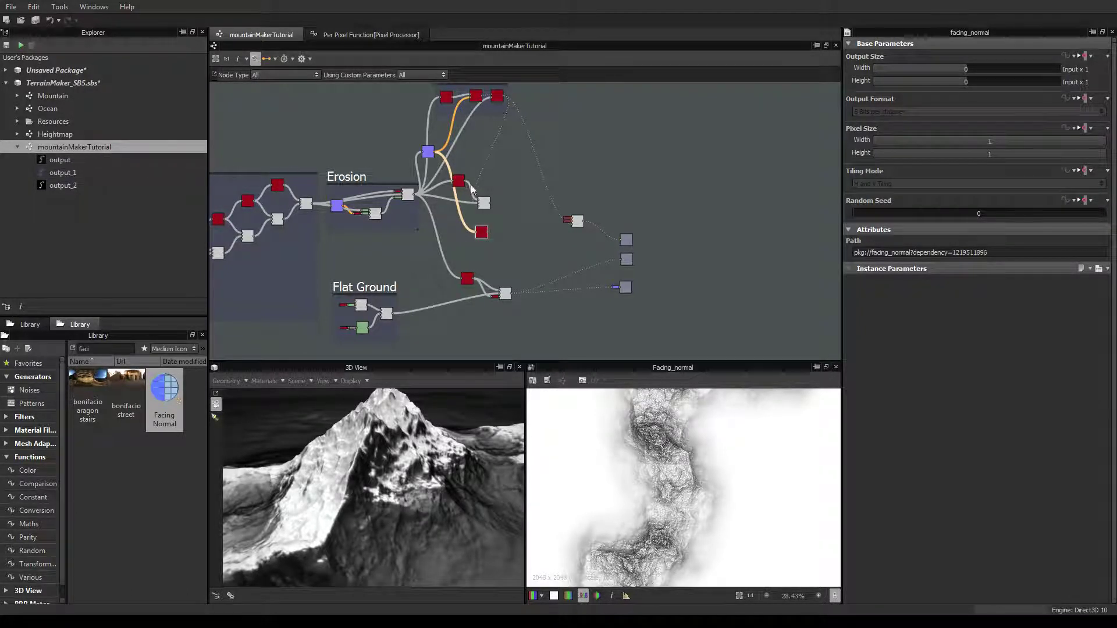
{"action": "left_click_drag", "start_coordinate": [482, 233], "coordinate": [473, 239]}
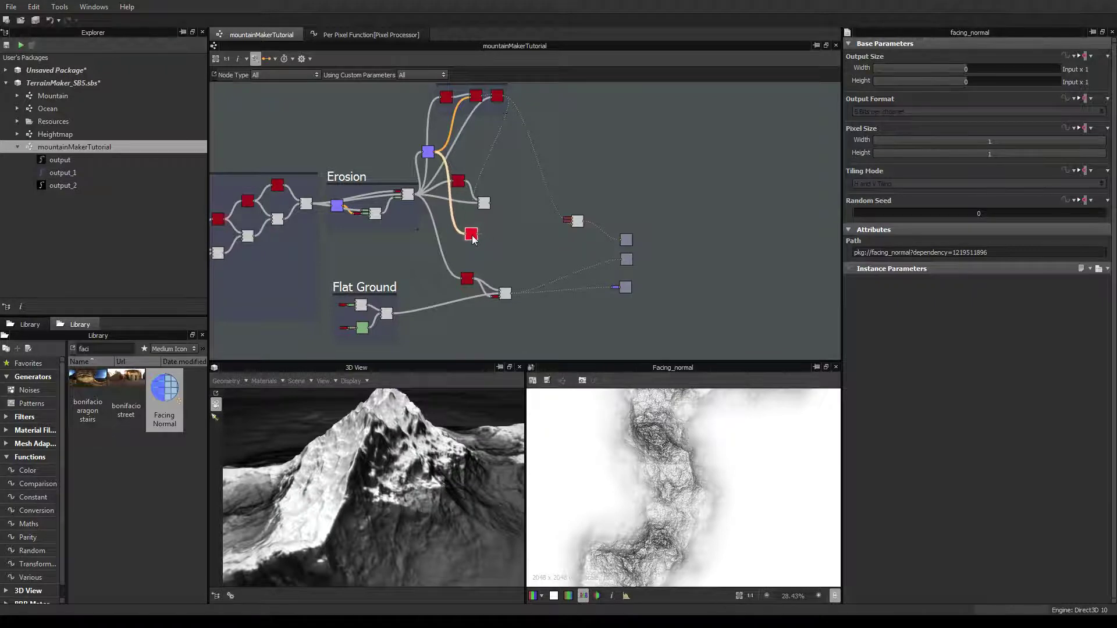
{"action": "scroll", "coordinate": [472, 235], "scroll_direction": "up", "scroll_amount": 2}
{"action": "scroll", "coordinate": [472, 235], "scroll_direction": "up", "scroll_amount": 3}
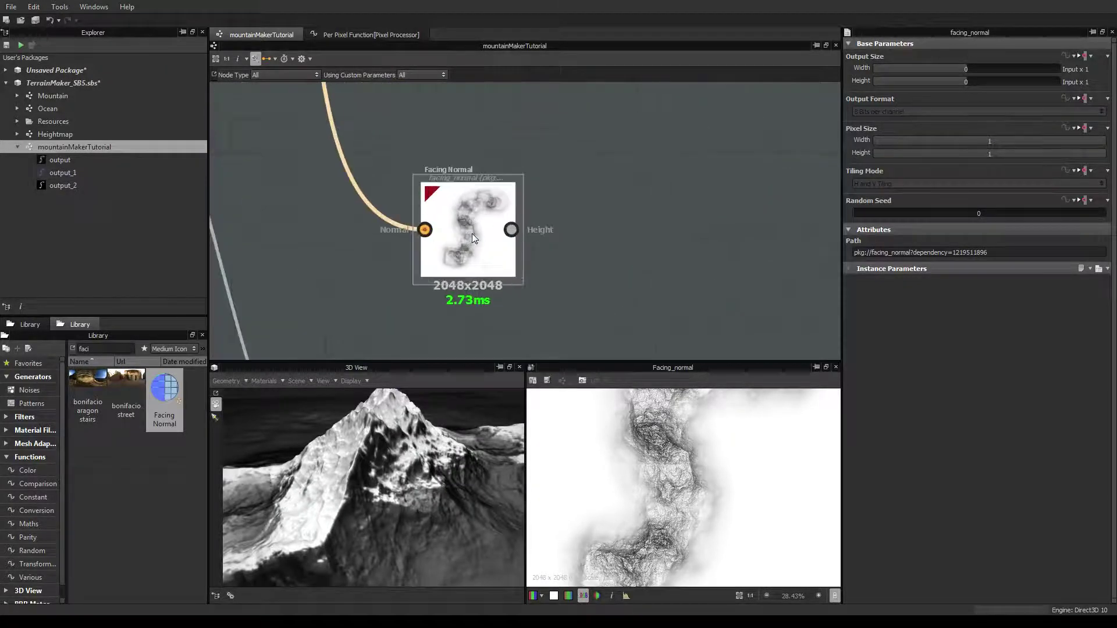
{"action": "mouse_move", "coordinate": [472, 232]}
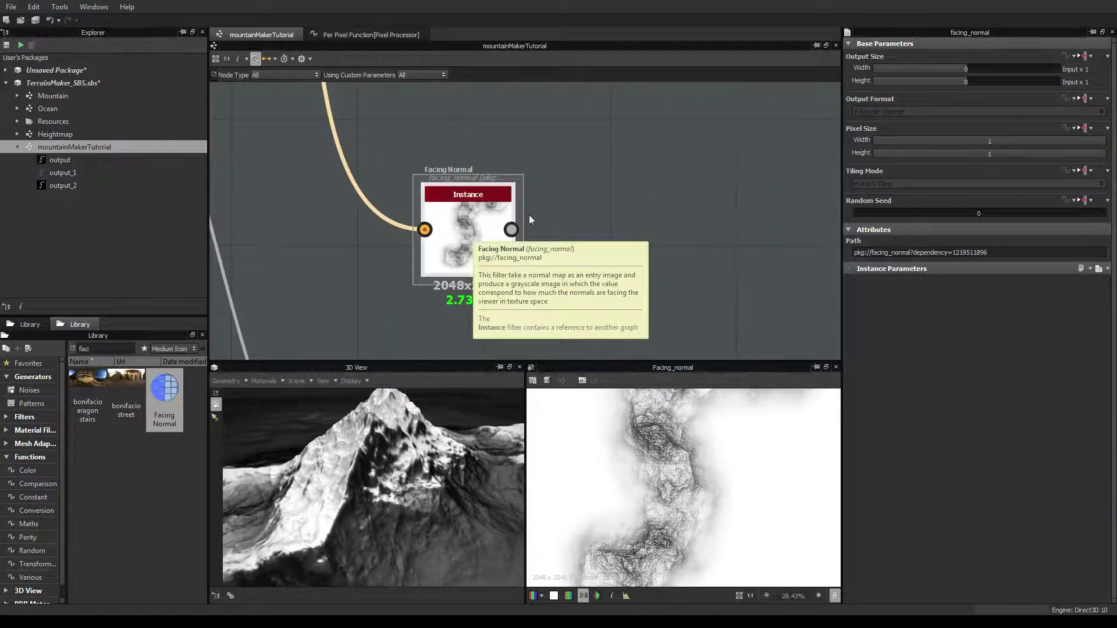
{"action": "scroll", "coordinate": [530, 219], "scroll_direction": "down", "scroll_amount": 5}
{"action": "scroll", "coordinate": [582, 225], "scroll_direction": "down", "scroll_amount": 2}
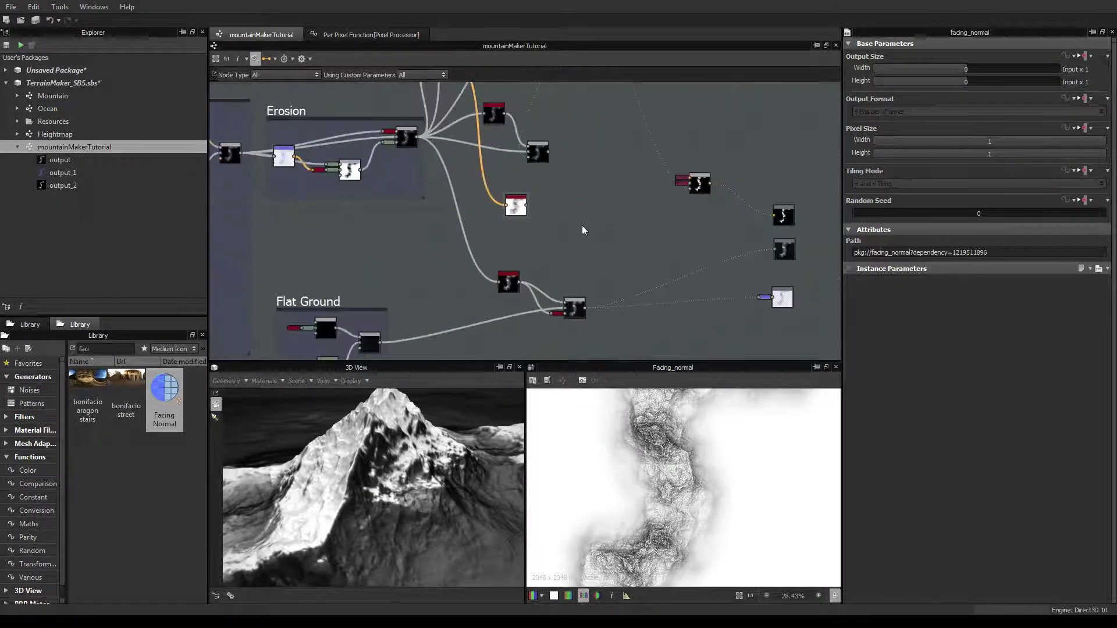
Add a Blend beside the Facing Normal node and connect Facing Normal as its foreground
{"action": "right_click", "coordinate": [582, 224]}
{"action": "left_click", "coordinate": [599, 246]}
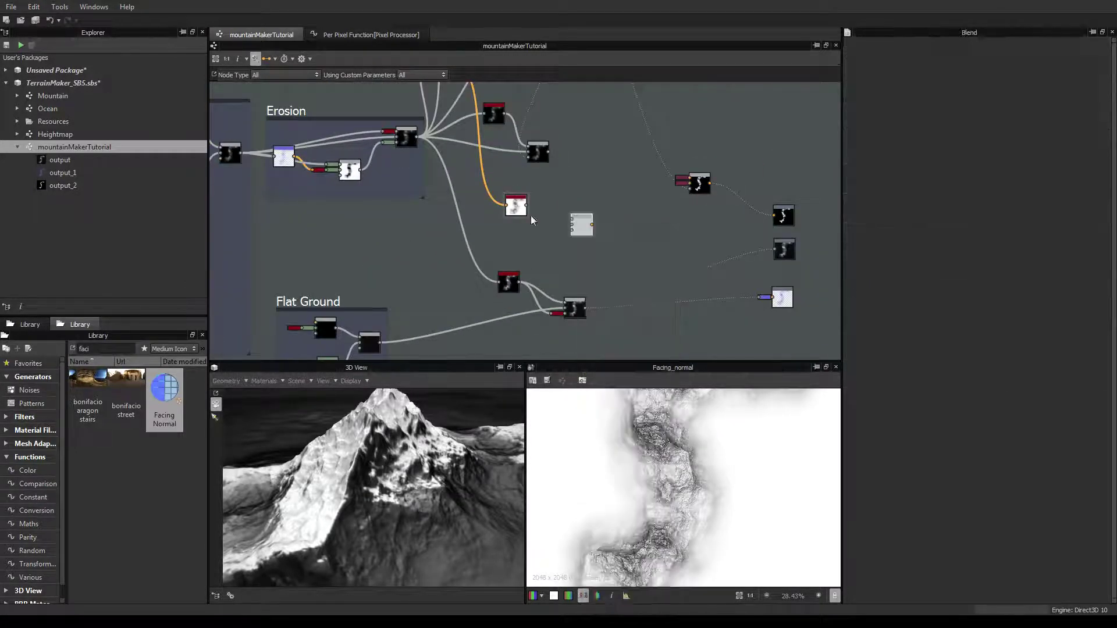
{"action": "left_click_drag", "start_coordinate": [563, 217], "coordinate": [579, 215]}
Connect the final Snow mask to the opacity of the Facing Normal Blend and preview the masked result up close
{"action": "scroll", "coordinate": [255, 456], "scroll_direction": "down", "scroll_amount": 2}
{"action": "middle_click_drag", "start_coordinate": [619, 128], "coordinate": [578, 207]}
{"action": "scroll", "coordinate": [578, 207], "scroll_direction": "down", "scroll_amount": 3}
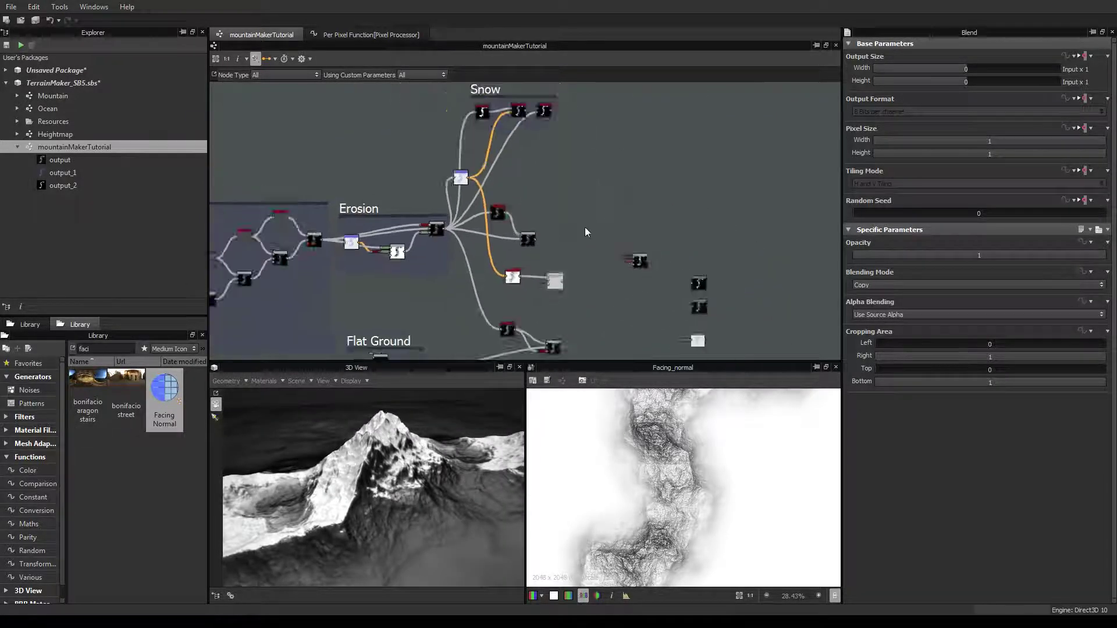
{"action": "left_click", "coordinate": [560, 276]}
{"action": "left_click_drag", "start_coordinate": [562, 274], "coordinate": [557, 268]}
{"action": "left_click", "coordinate": [524, 268]}
{"action": "double_click", "coordinate": [558, 269]}
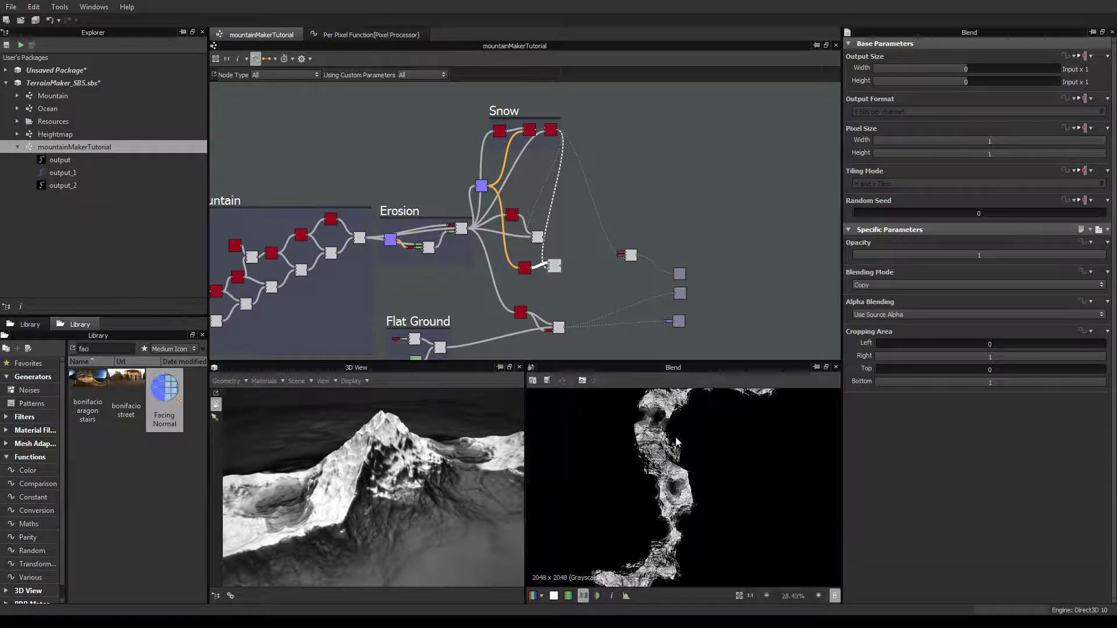
{"action": "scroll", "coordinate": [676, 443], "scroll_direction": "down", "scroll_amount": 1}
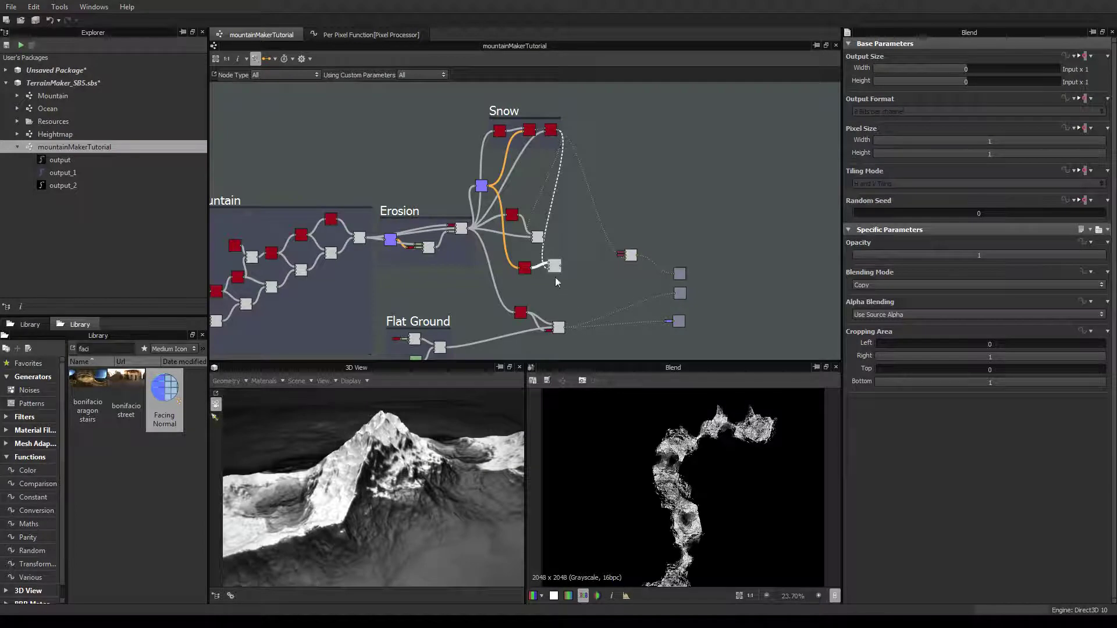
{"action": "scroll", "coordinate": [626, 489], "scroll_direction": "up", "scroll_amount": 8}
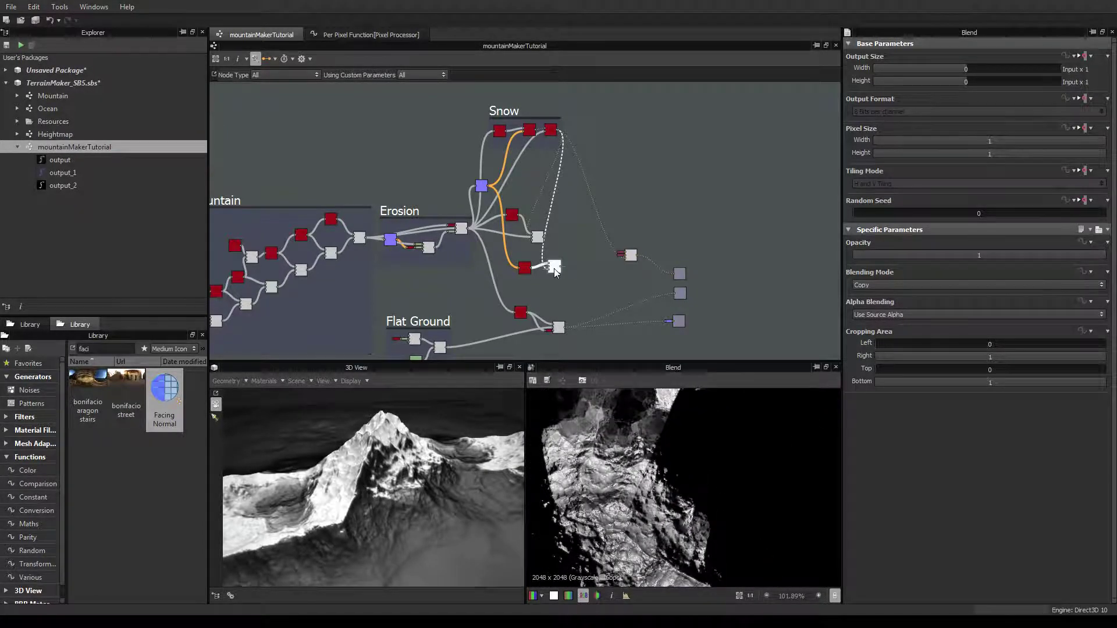
Shift the blurred-height Blend aside, add a Blur node after the Facing Normal Blend, and preview it
{"action": "scroll", "coordinate": [555, 269], "scroll_direction": "up", "scroll_amount": 5}
{"action": "scroll", "coordinate": [557, 272], "scroll_direction": "up", "scroll_amount": 1}
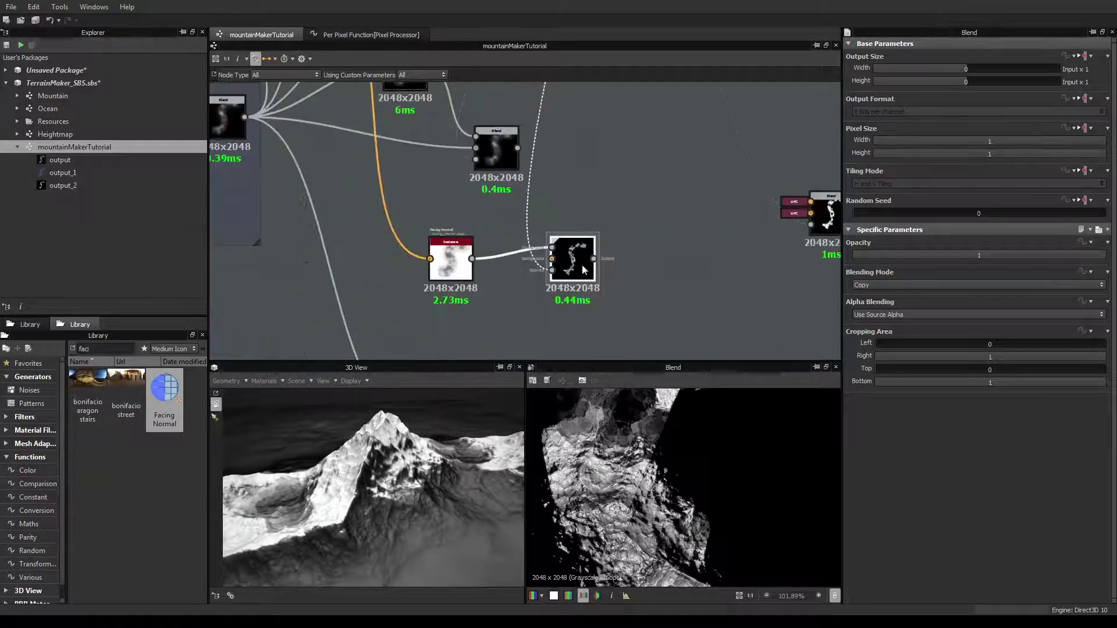
{"action": "left_click_drag", "start_coordinate": [492, 145], "coordinate": [584, 150]}
{"action": "left_click", "coordinate": [581, 277]}
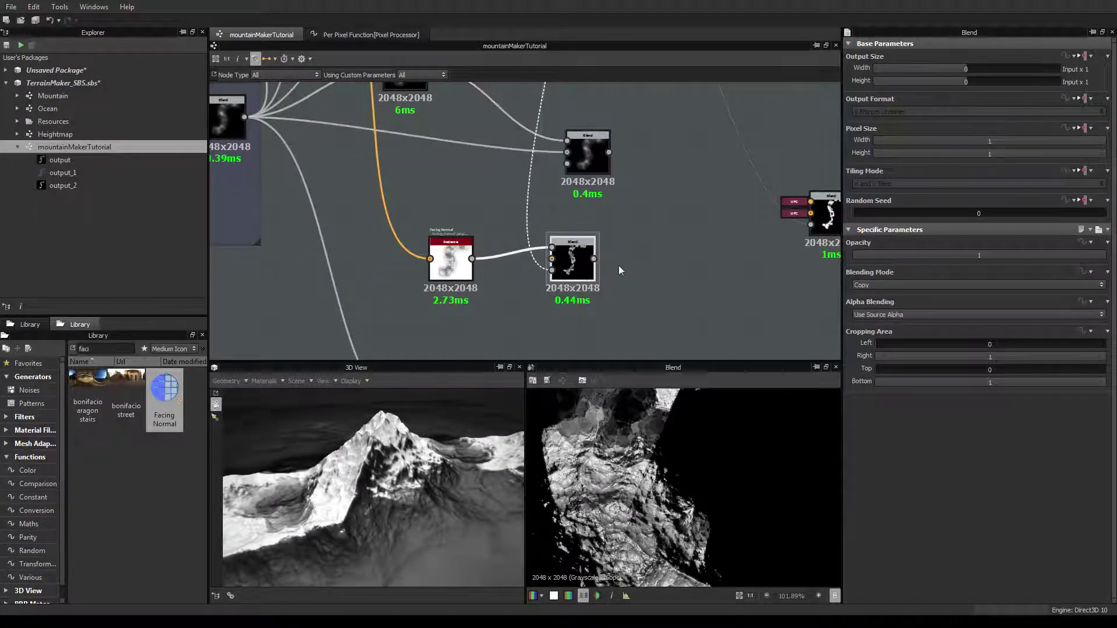
{"action": "right_click", "coordinate": [629, 264]}
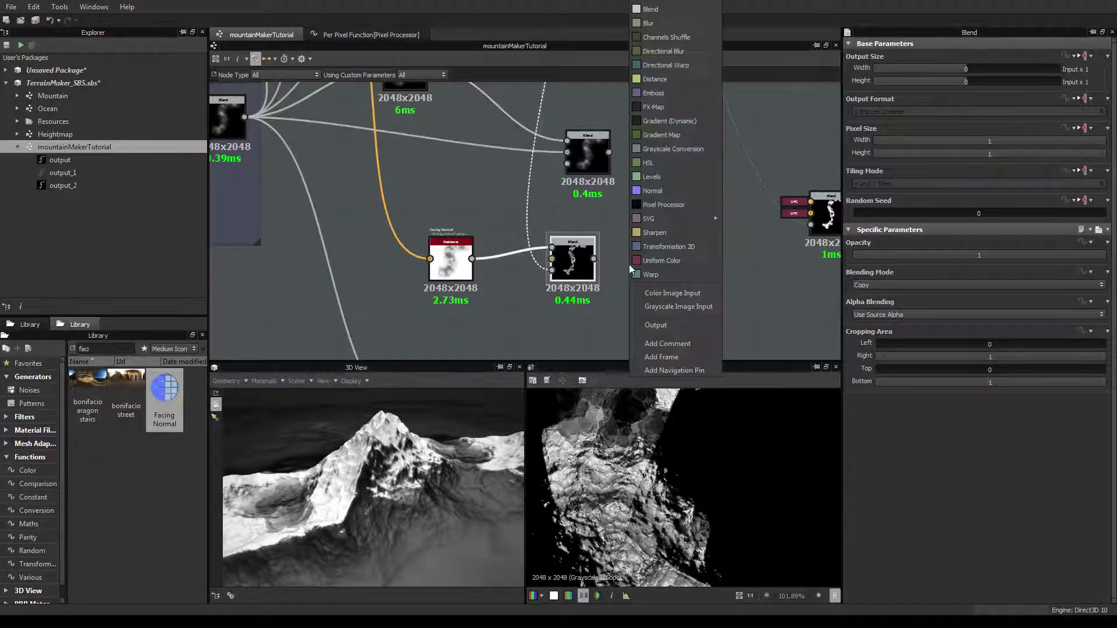
{"action": "left_click", "coordinate": [660, 23]}
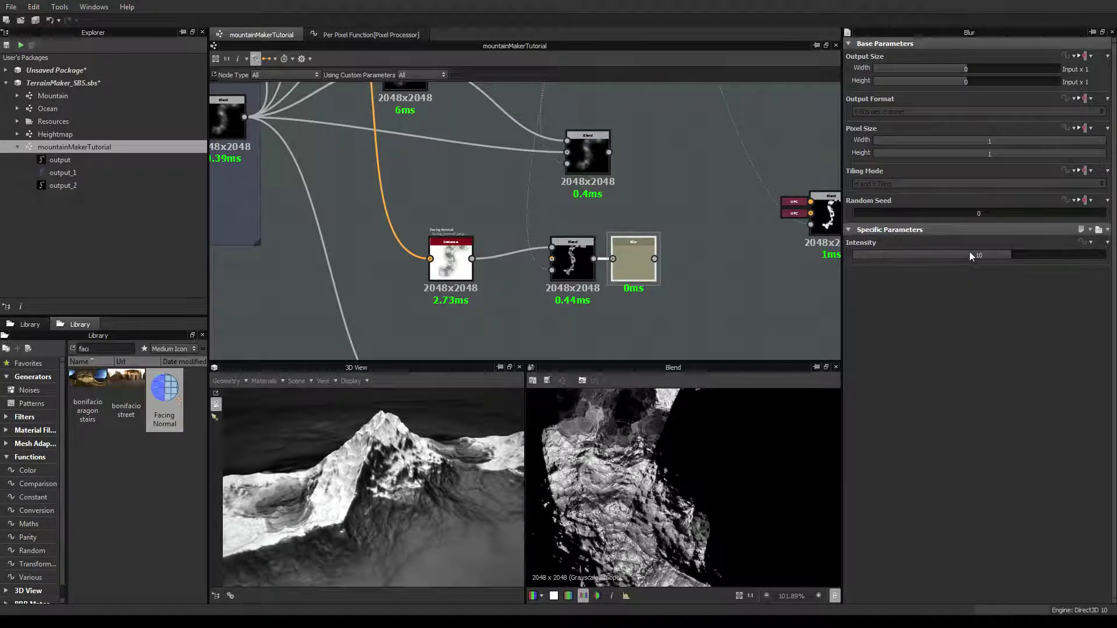
{"action": "double_click", "coordinate": [635, 260]}
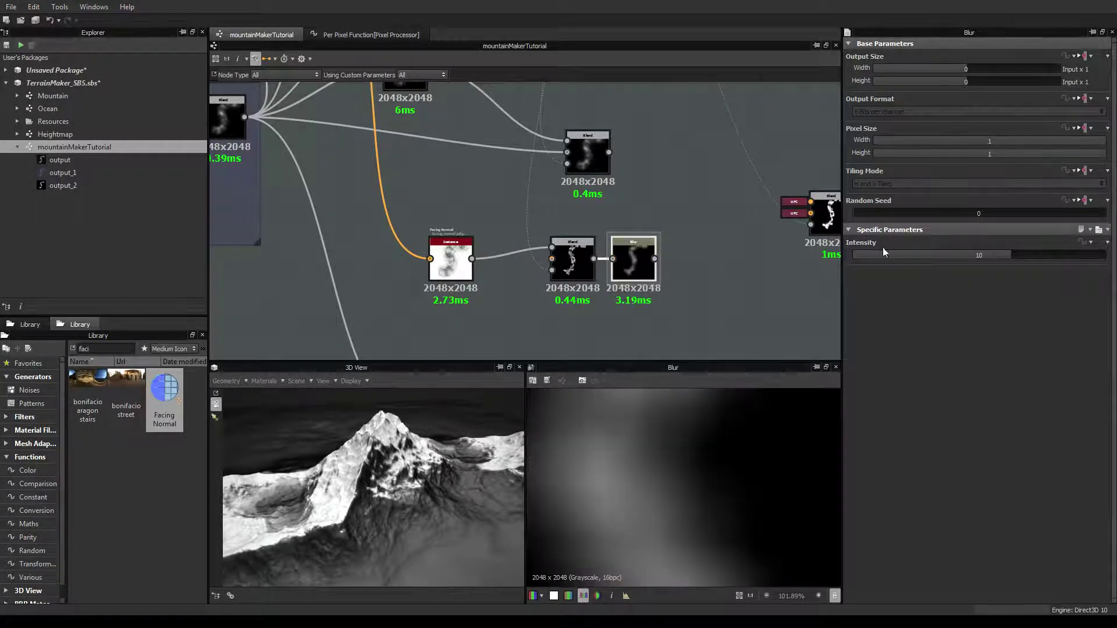
Set the Blur intensity to 0.22 and shift the Facing Normal, Blend and Blur nodes back to make room
{"action": "left_click", "coordinate": [872, 256]}
{"action": "left_click_drag", "start_coordinate": [872, 254], "coordinate": [856, 256]}
{"action": "scroll", "coordinate": [588, 207], "scroll_direction": "down", "scroll_amount": 3}
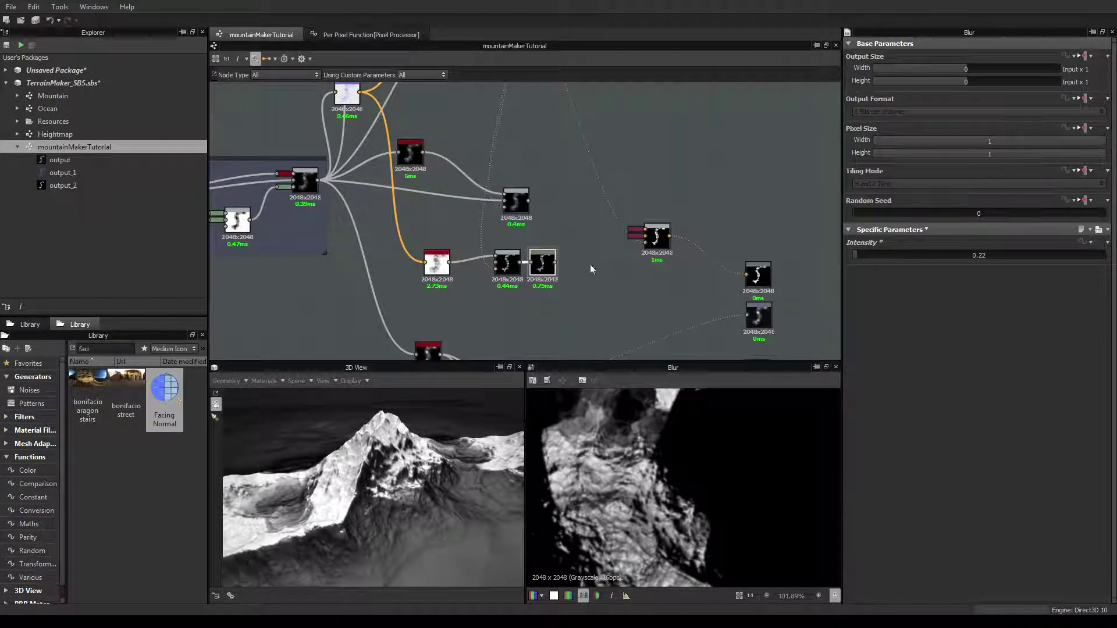
{"action": "left_click_drag", "start_coordinate": [542, 261], "coordinate": [489, 263]}
Add two unconnected Normal nodes stacked beside the blurred-height Blend, removing the grayscale conversion between them
{"action": "left_click", "coordinate": [574, 263]}
{"action": "right_click", "coordinate": [573, 263]}
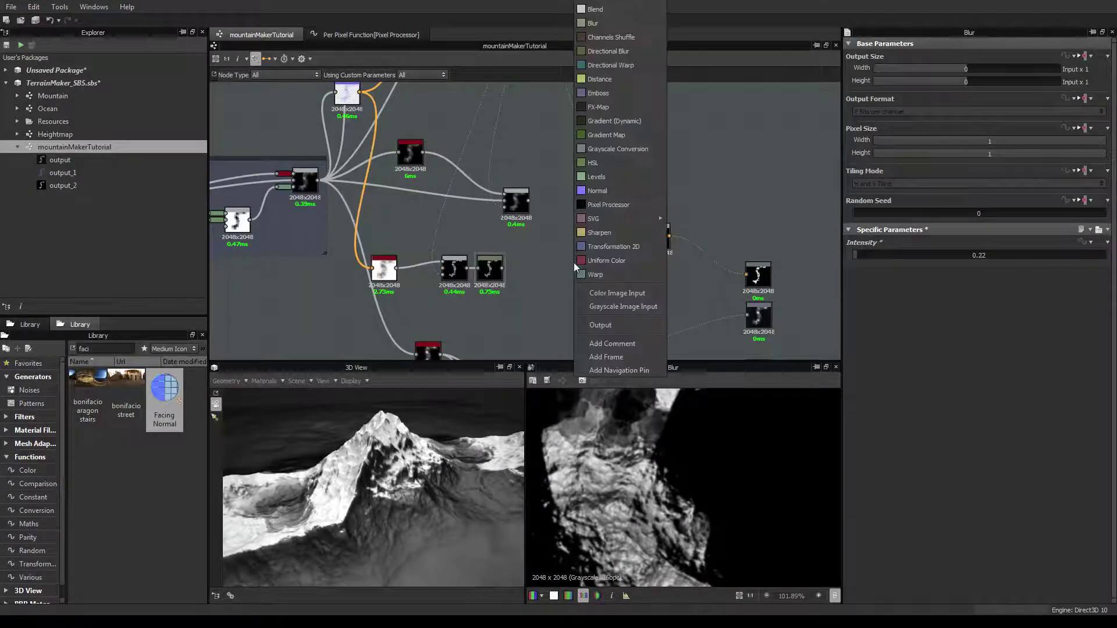
{"action": "left_click", "coordinate": [599, 190]}
{"action": "right_click", "coordinate": [560, 285]}
{"action": "left_click", "coordinate": [581, 190]}
{"action": "left_click_drag", "start_coordinate": [569, 266], "coordinate": [556, 233]}
{"action": "left_click", "coordinate": [587, 262]}
{"action": "key", "text": "Delete"}
{"action": "left_click_drag", "start_coordinate": [609, 261], "coordinate": [569, 263]}
{"action": "scroll", "coordinate": [549, 238], "scroll_direction": "up", "scroll_amount": 3}
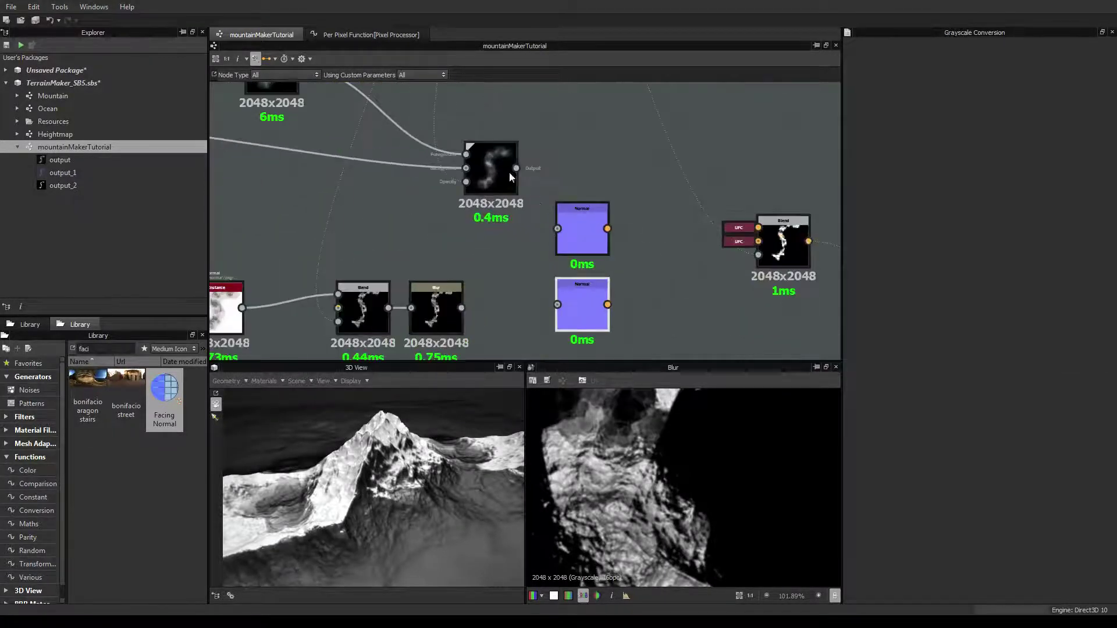
Connect the blurred-height Blend to the input of the upper Normal node
{"action": "middle_click_drag", "start_coordinate": [513, 174], "coordinate": [488, 221]}
{"action": "scroll", "coordinate": [487, 221], "scroll_direction": "down", "scroll_amount": 1}
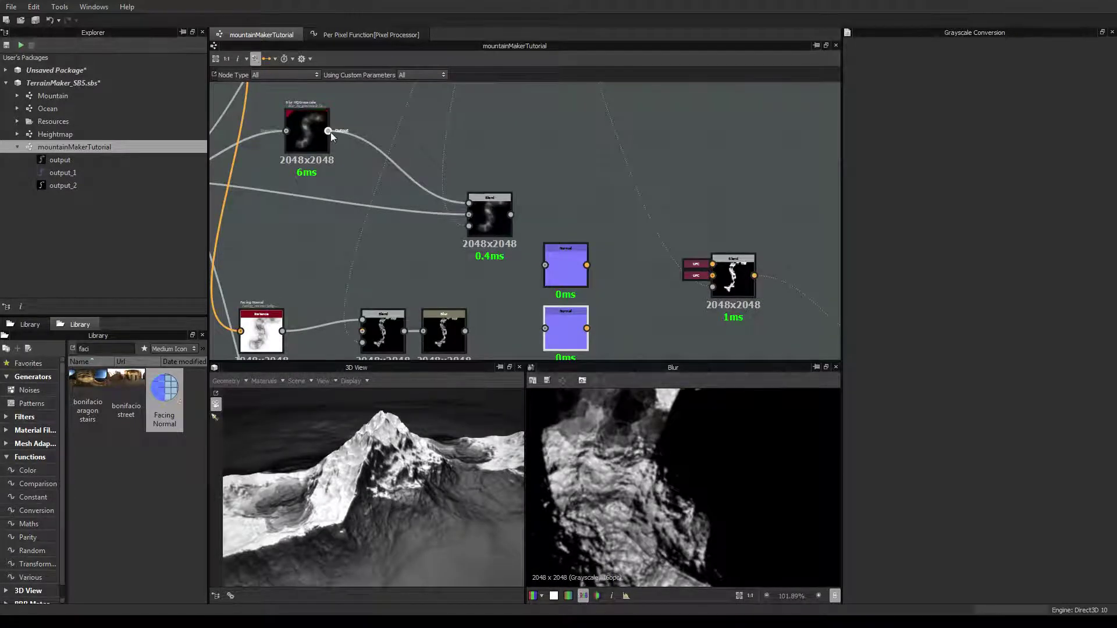
{"action": "left_click_drag", "start_coordinate": [511, 214], "coordinate": [542, 252]}
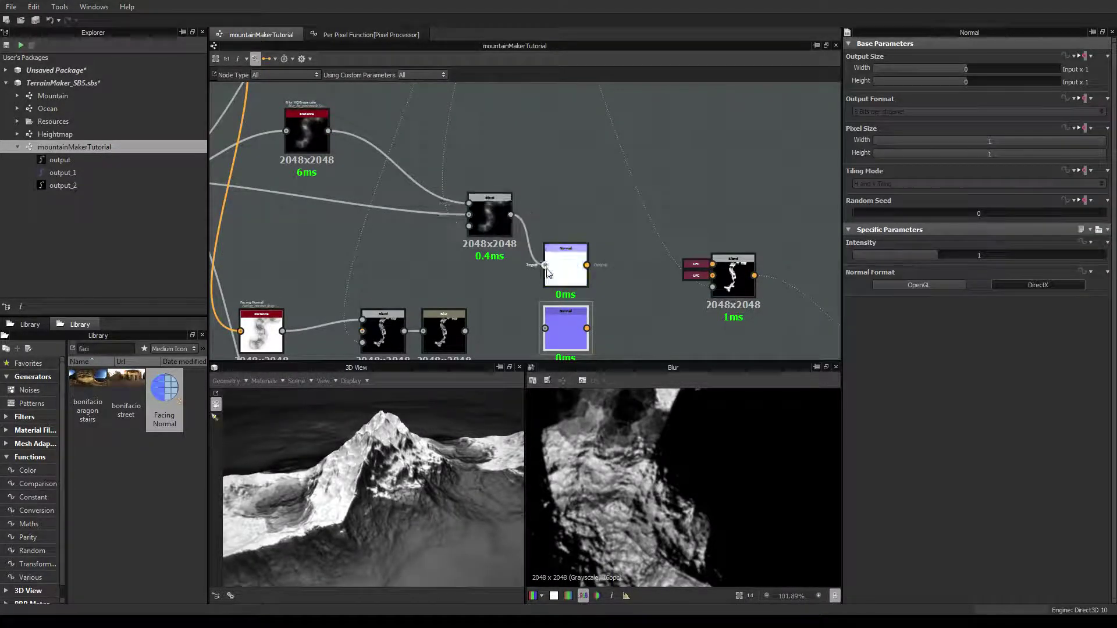
{"action": "scroll", "coordinate": [461, 280], "scroll_direction": "down", "scroll_amount": 3}
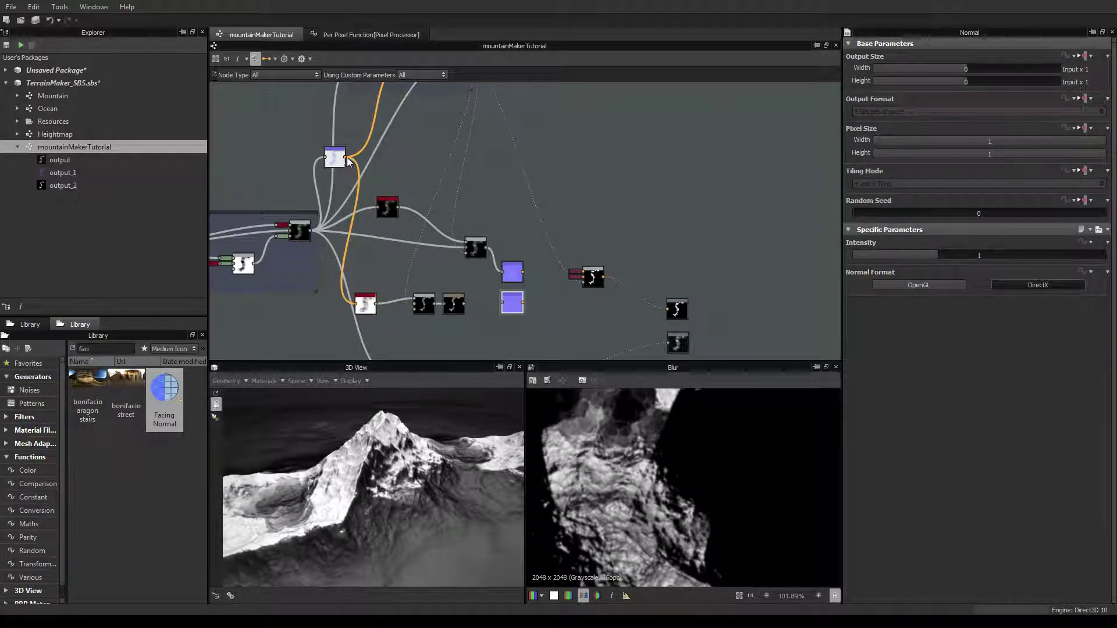
{"action": "left_click_drag", "start_coordinate": [346, 157], "coordinate": [504, 311]}
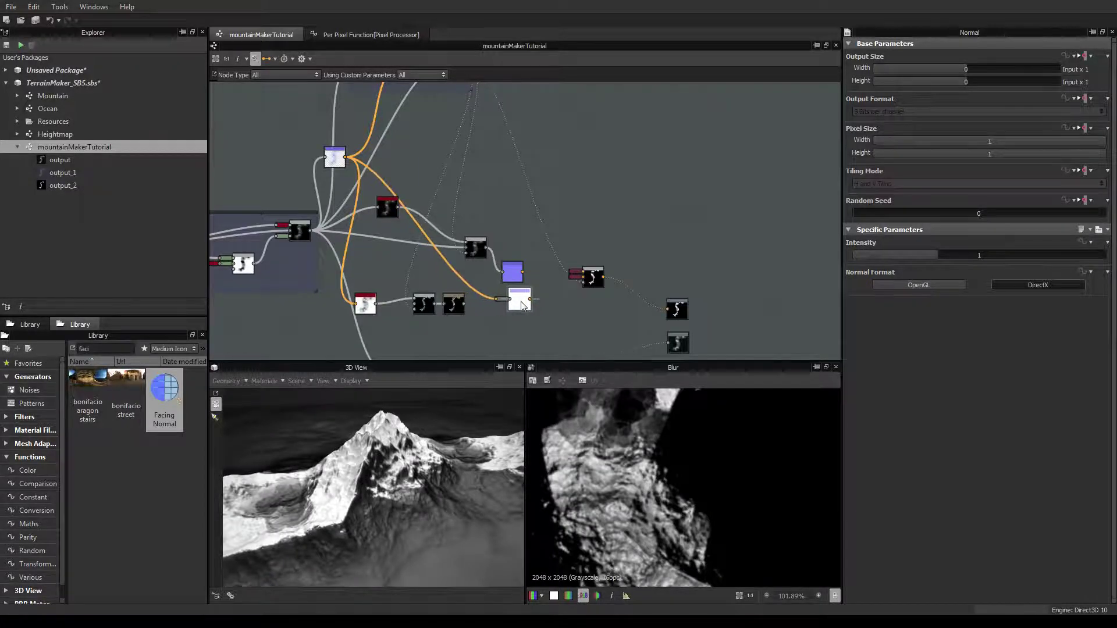
{"action": "scroll", "coordinate": [517, 304], "scroll_direction": "up", "scroll_amount": 4}
{"action": "left_click", "coordinate": [472, 295]}
{"action": "key", "text": "Delete"}
{"action": "left_click", "coordinate": [505, 300]}
{"action": "key", "text": "Delete"}
Add a second Normal node below the first and feed it the unsmoothed mountain height
{"action": "scroll", "coordinate": [497, 279], "scroll_direction": "down", "scroll_amount": 4}
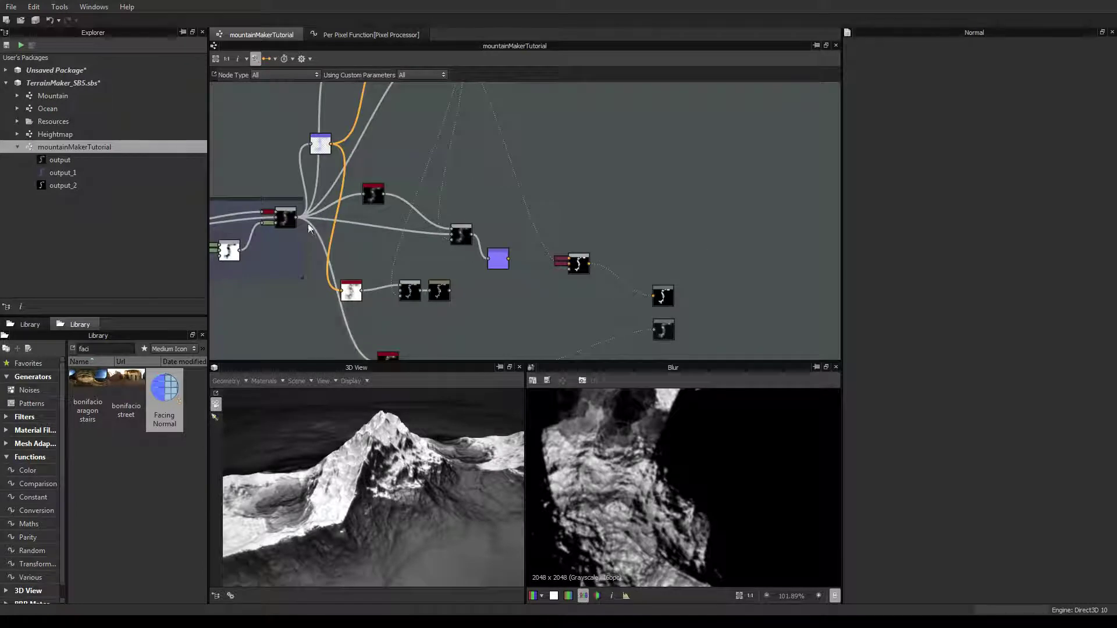
{"action": "right_click", "coordinate": [442, 262]}
{"action": "left_click", "coordinate": [465, 190]}
{"action": "left_click_drag", "start_coordinate": [443, 261], "coordinate": [499, 288]}
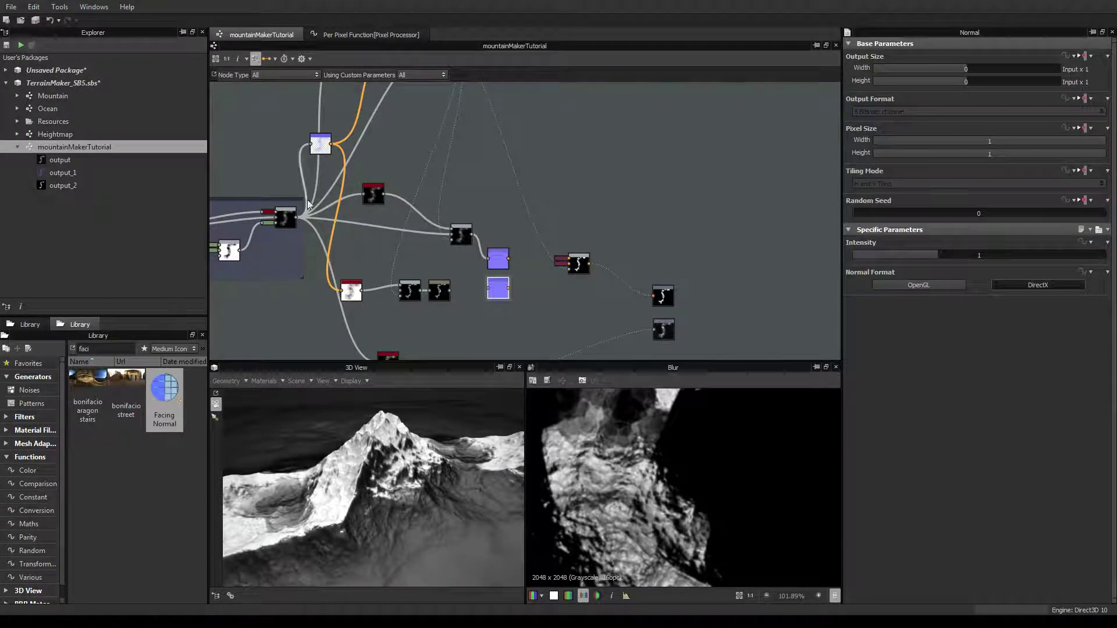
{"action": "left_click_drag", "start_coordinate": [300, 157], "coordinate": [488, 290]}
{"action": "scroll", "coordinate": [500, 267], "scroll_direction": "up", "scroll_amount": 4}
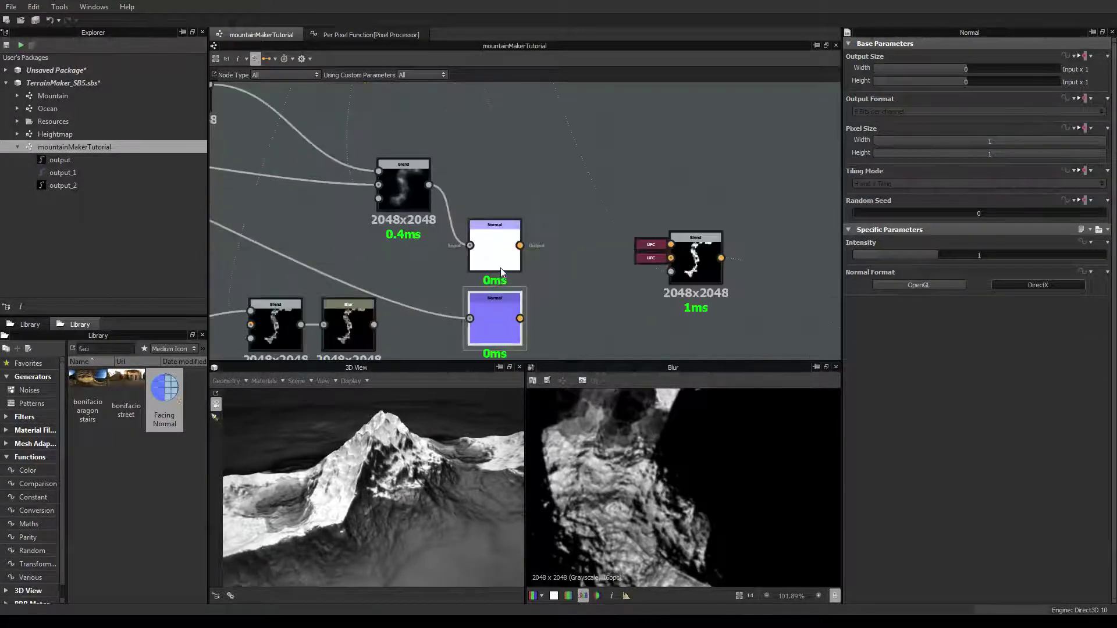
Preview the unsmoothed Normal node and set the intensity of both new Normal nodes to 20
{"action": "double_click", "coordinate": [487, 336]}
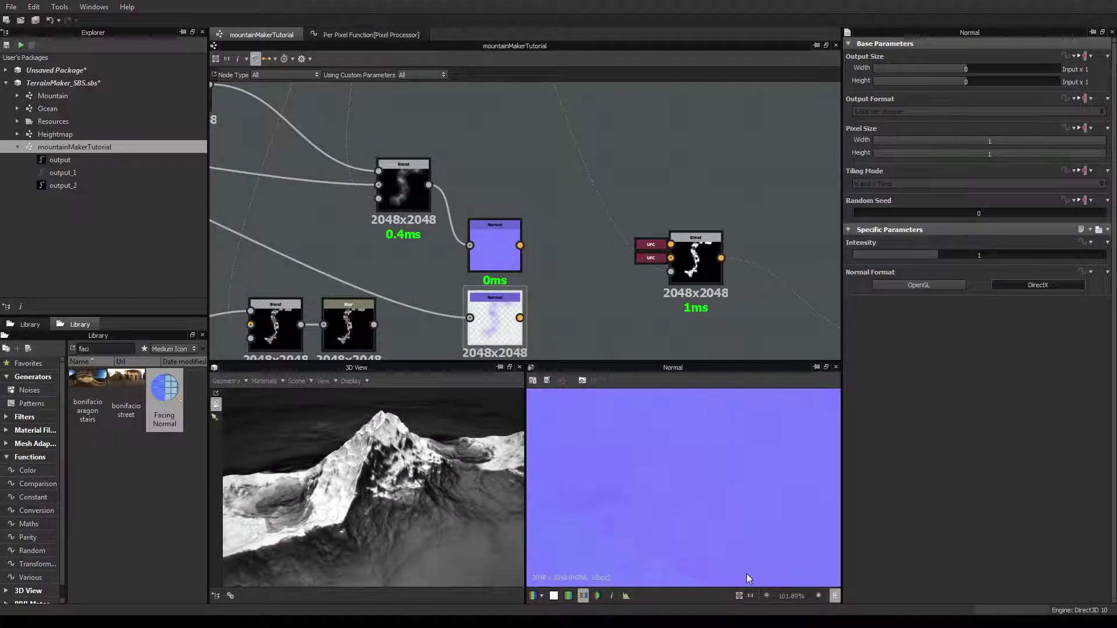
{"action": "left_click", "coordinate": [981, 255]}
{"action": "type", "text": "20"}
{"action": "key", "text": "Return"}
{"action": "left_click", "coordinate": [497, 222]}
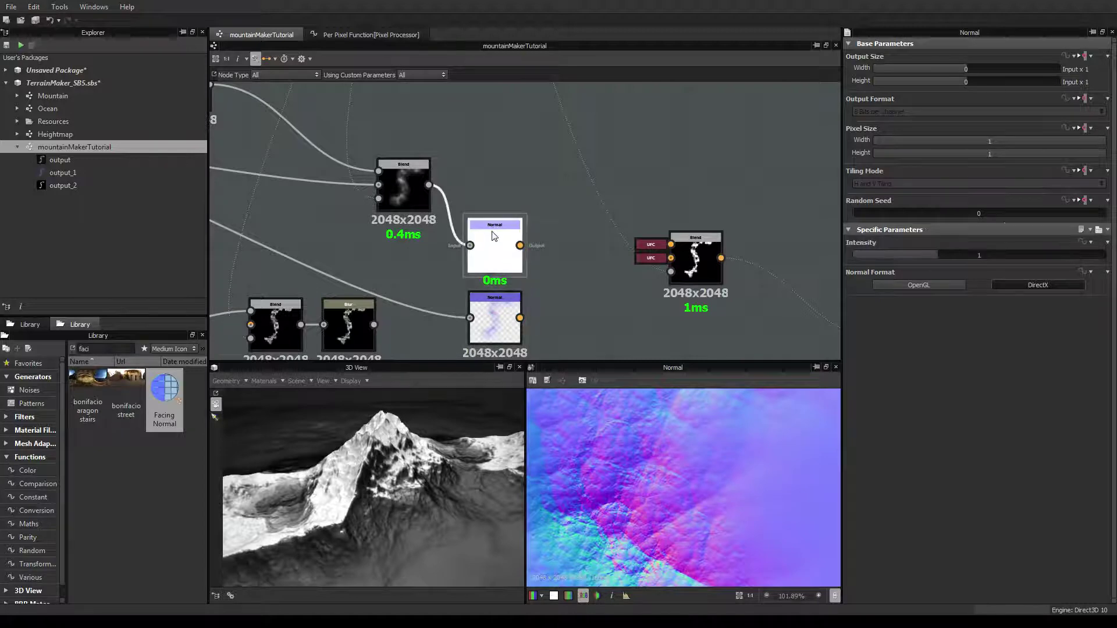
{"action": "double_click", "coordinate": [981, 256]}
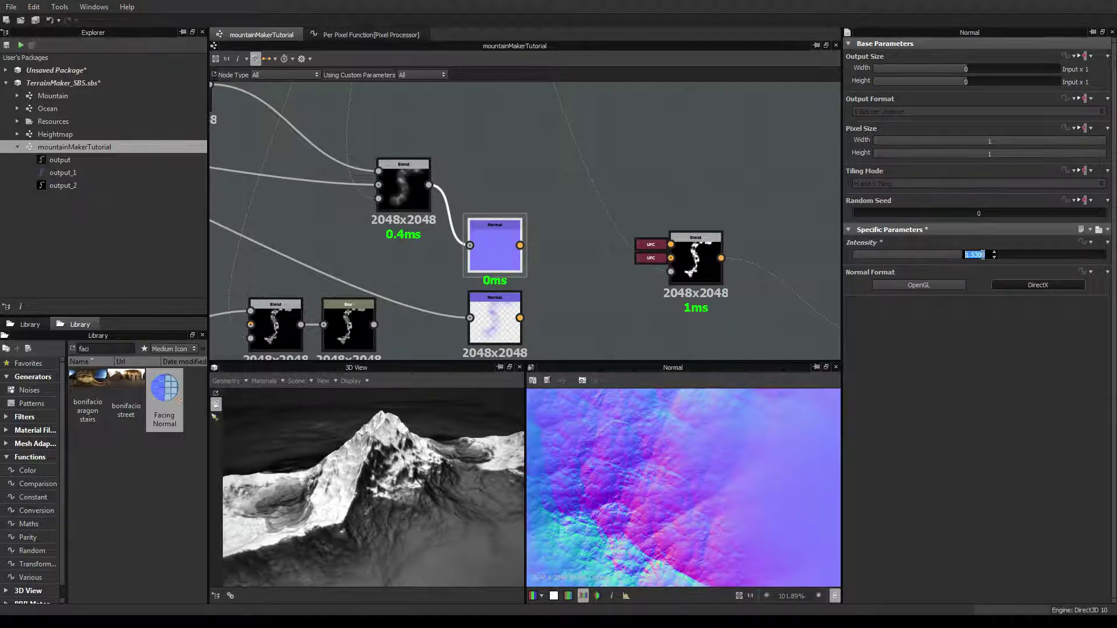
{"action": "type", "text": "20"}
{"action": "key", "text": "Return"}
Compare the full normal maps of the smoothed and unsmoothed Normal nodes
{"action": "middle_click_drag", "start_coordinate": [597, 313], "coordinate": [576, 280]}
{"action": "scroll", "coordinate": [576, 279], "scroll_direction": "down", "scroll_amount": 3}
{"action": "double_click", "coordinate": [511, 243]}
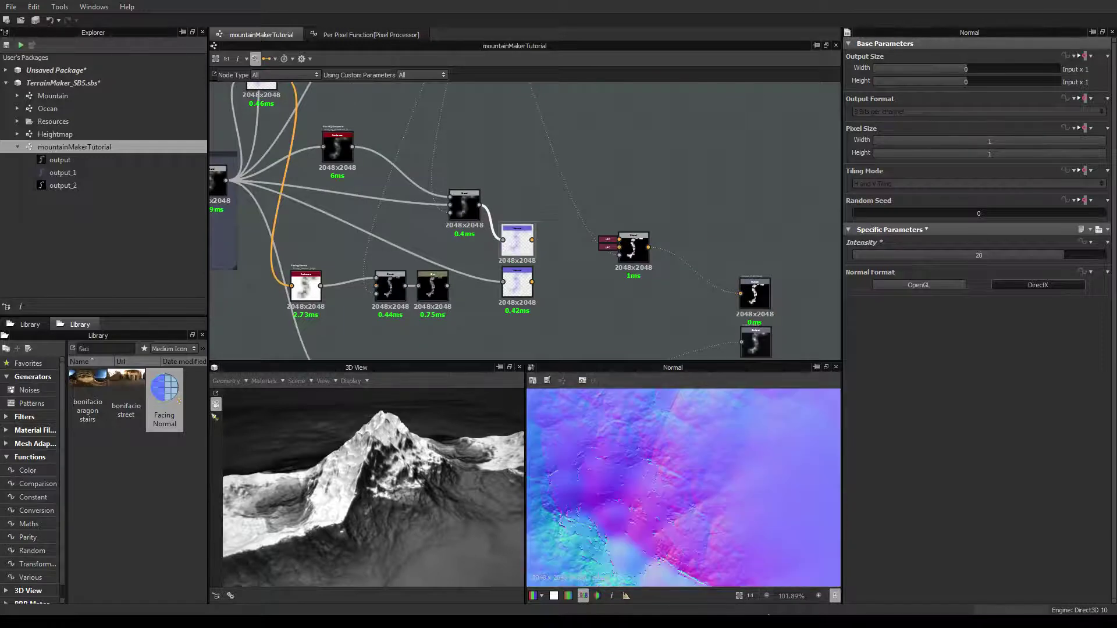
{"action": "left_click", "coordinate": [738, 595]}
{"action": "scroll", "coordinate": [532, 252], "scroll_direction": "up", "scroll_amount": 3}
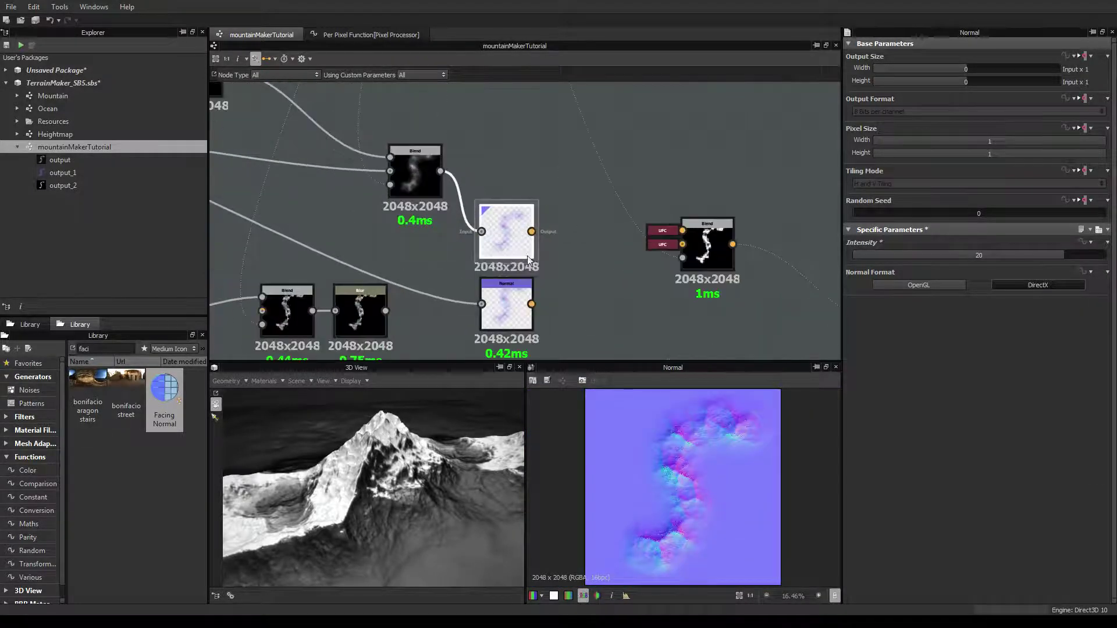
{"action": "left_click", "coordinate": [509, 317]}
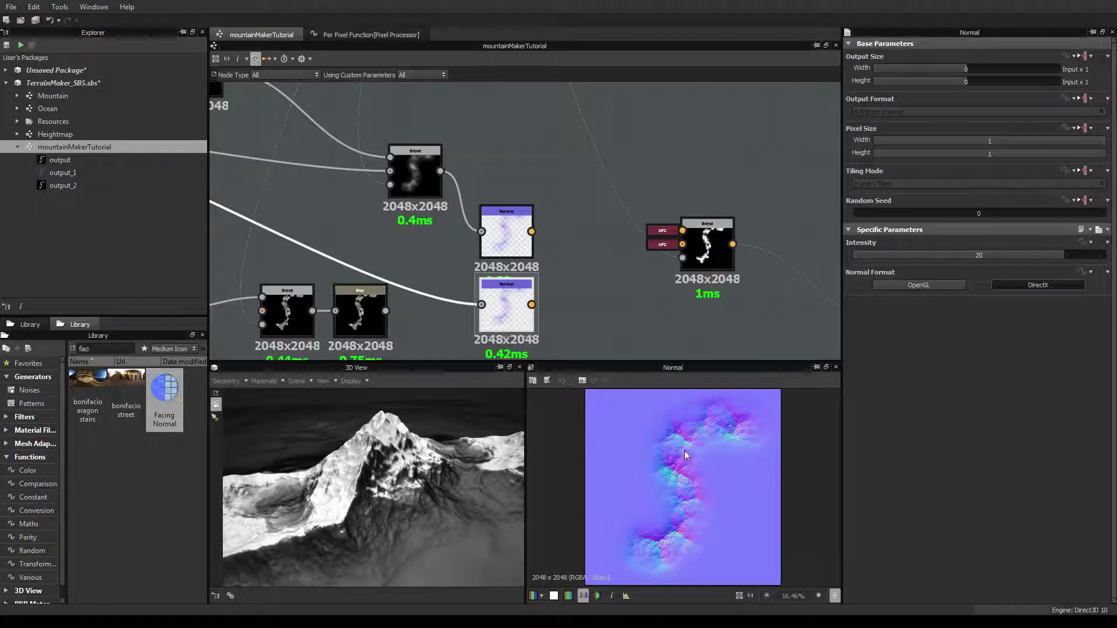
{"action": "double_click", "coordinate": [506, 236]}
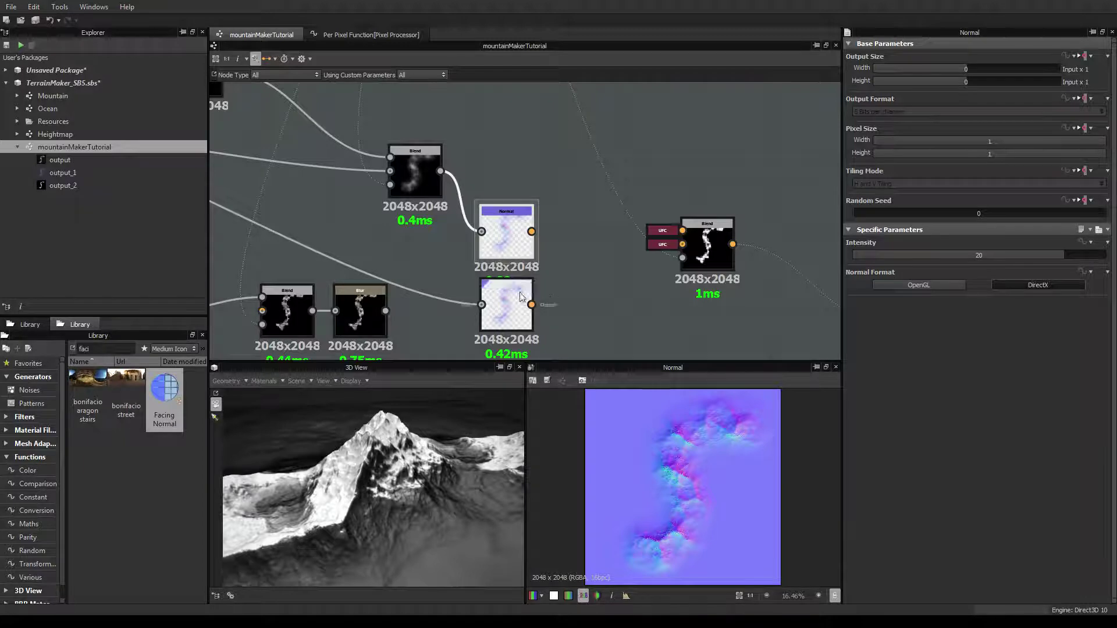
Search the library for "normal" and add a Normal Blend node beside the two Normal nodes
{"action": "middle_click_drag", "start_coordinate": [610, 286], "coordinate": [596, 266]}
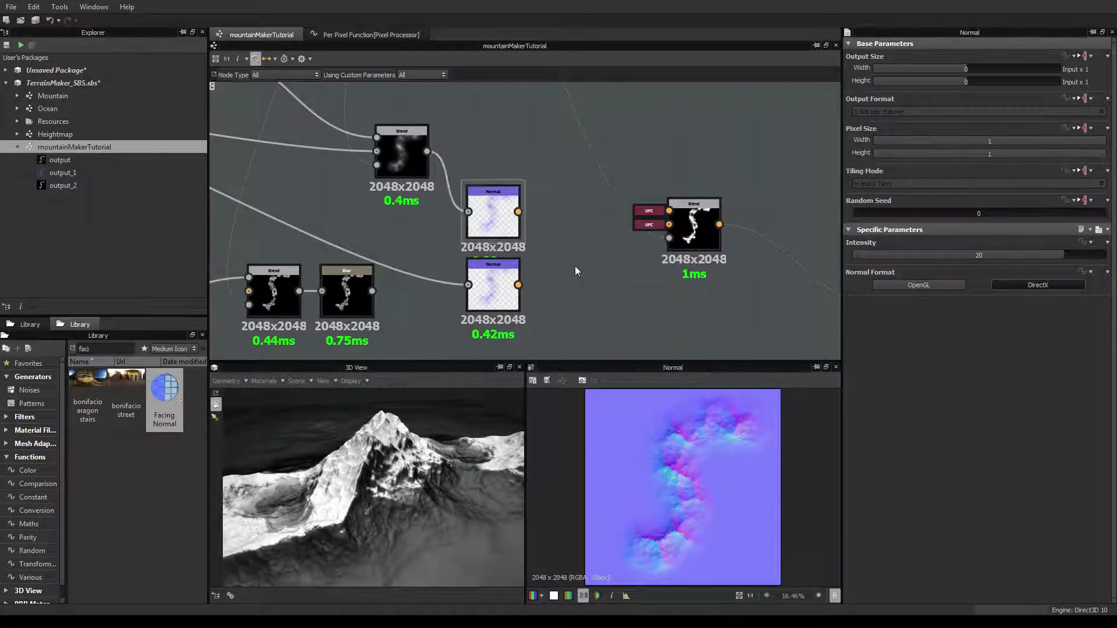
{"action": "right_click", "coordinate": [575, 269]}
{"action": "left_click", "coordinate": [576, 270]}
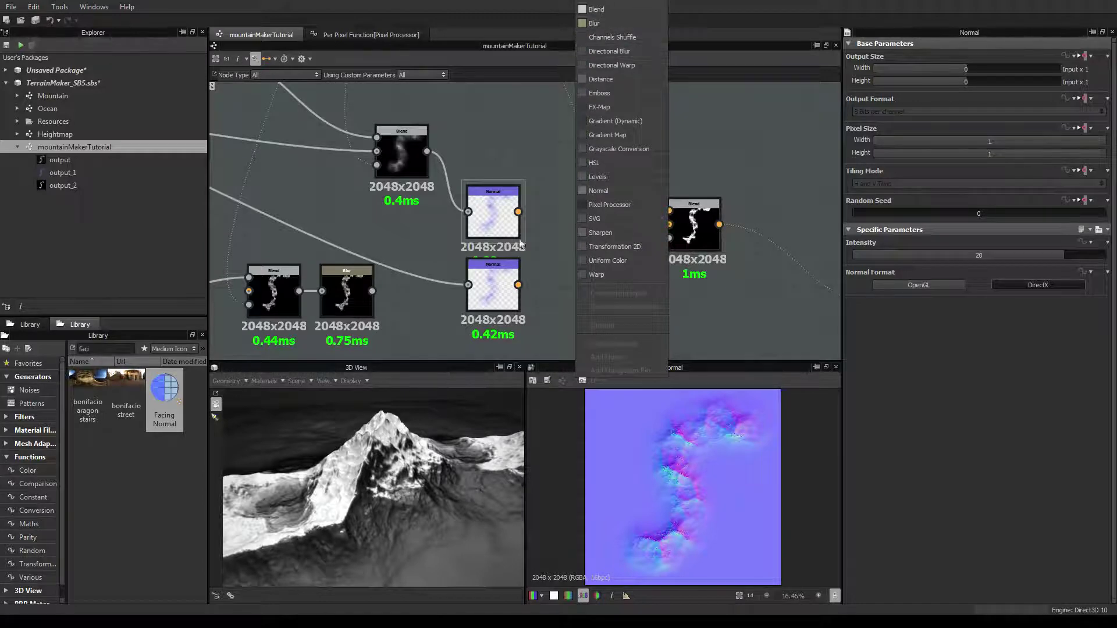
{"action": "left_click", "coordinate": [447, 279]}
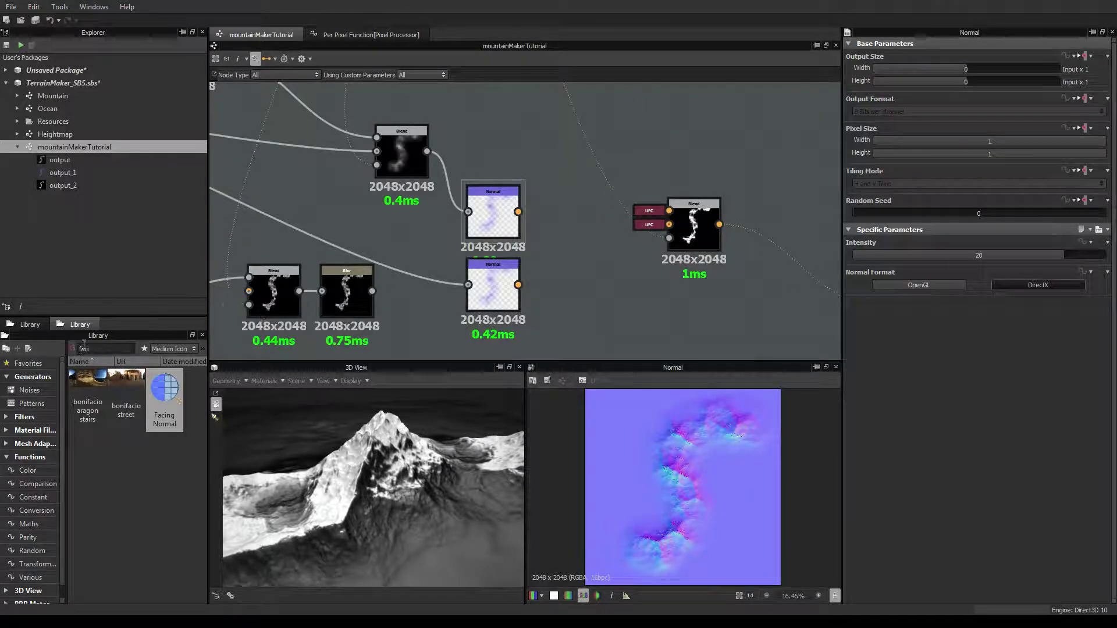
{"action": "type", "text": "normal"}
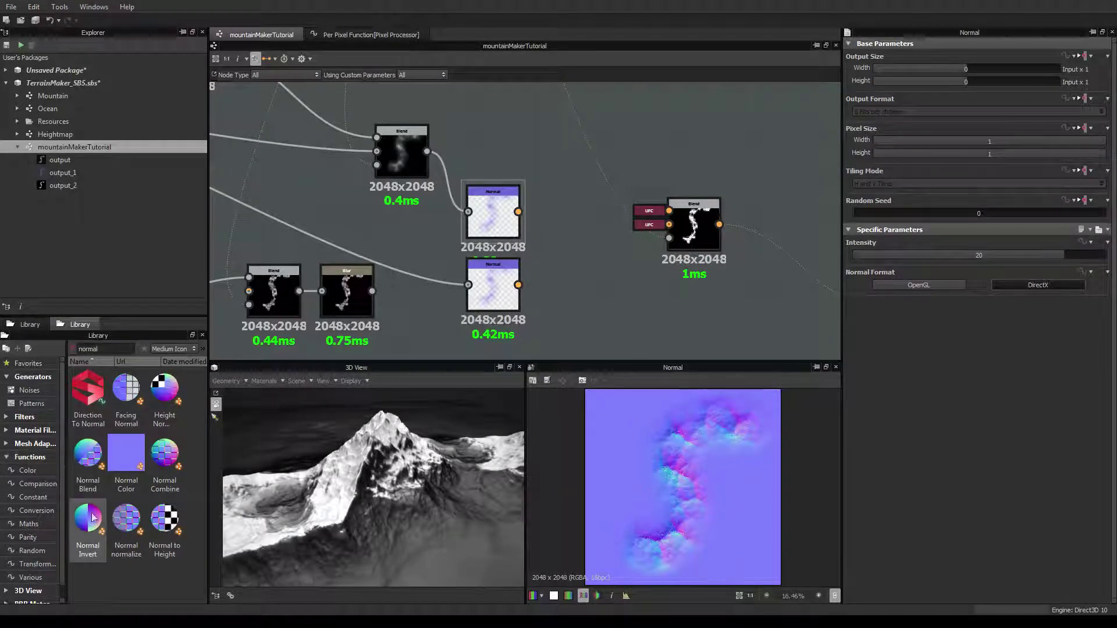
{"action": "left_click_drag", "start_coordinate": [91, 456], "coordinate": [565, 242]}
Connect both Normal nodes and the blurred Facing Normal mask to the Normal Blend, and preview its result
{"action": "left_click", "coordinate": [377, 291]}
{"action": "left_click_drag", "start_coordinate": [372, 290], "coordinate": [565, 257]}
{"action": "scroll", "coordinate": [650, 281], "scroll_direction": "down", "scroll_amount": 3}
{"action": "middle_click_drag", "start_coordinate": [492, 292], "coordinate": [420, 227]}
{"action": "left_click_drag", "start_coordinate": [415, 182], "coordinate": [424, 247]}
{"action": "double_click", "coordinate": [420, 247]}
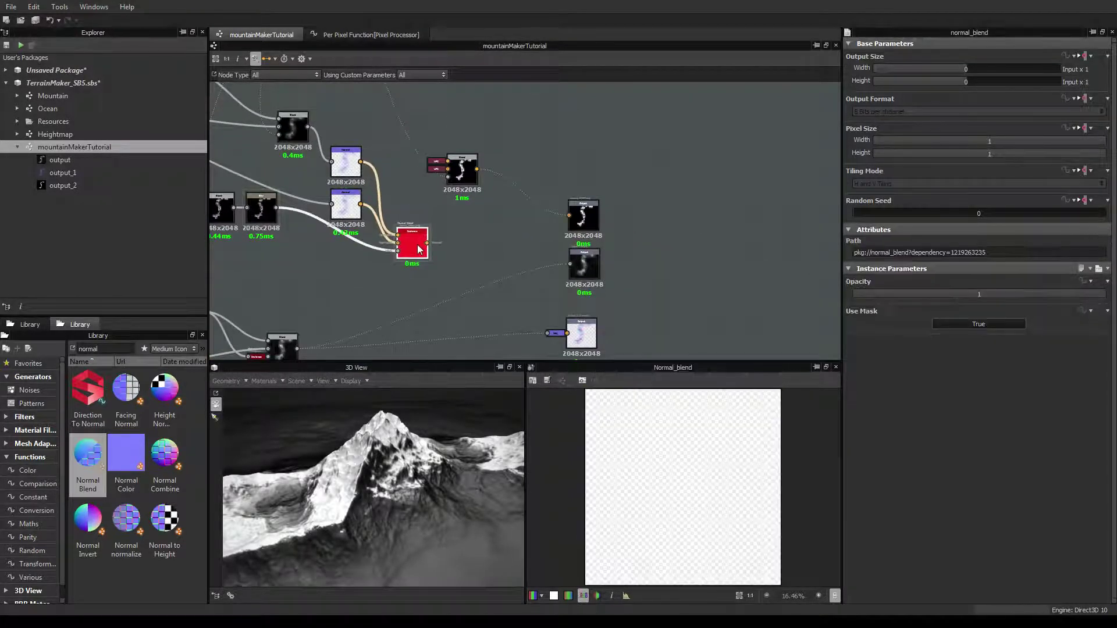
Undock the Normal node from the normal output and move the final height Blend closer to it
{"action": "middle_click_drag", "start_coordinate": [418, 271], "coordinate": [424, 228]}
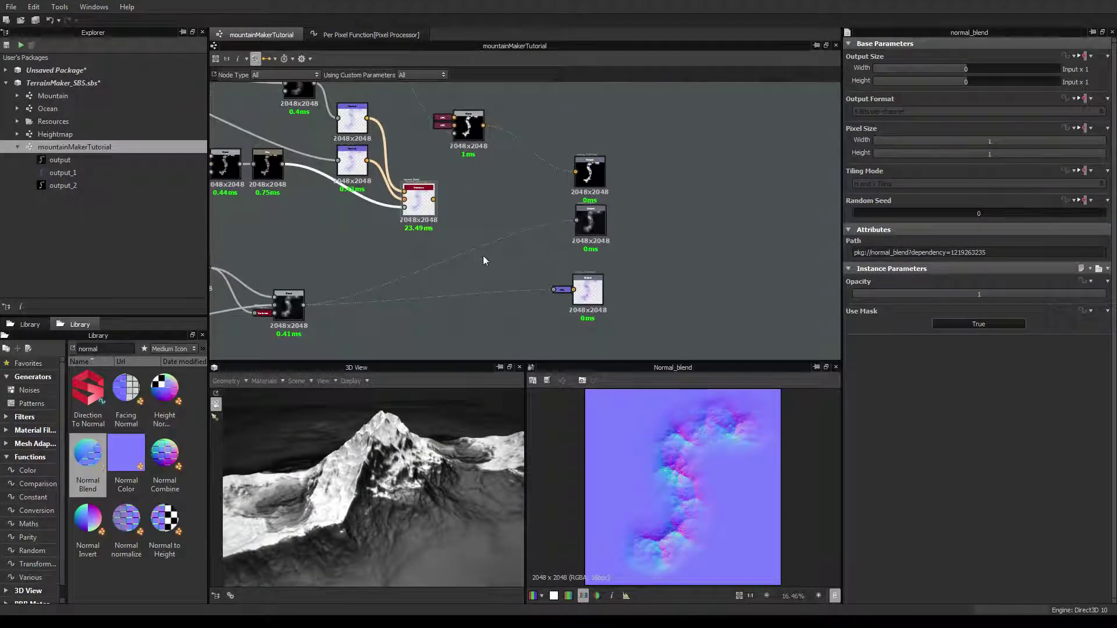
{"action": "left_click", "coordinate": [565, 291]}
{"action": "left_click_drag", "start_coordinate": [567, 293], "coordinate": [544, 287]}
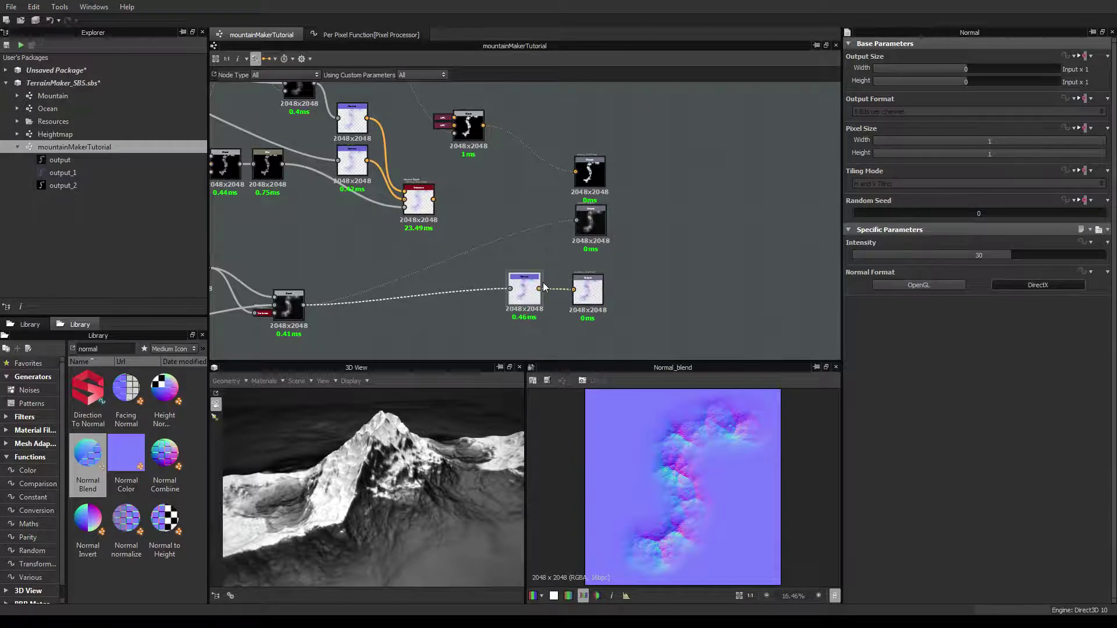
{"action": "scroll", "coordinate": [471, 277], "scroll_direction": "up", "scroll_amount": 4}
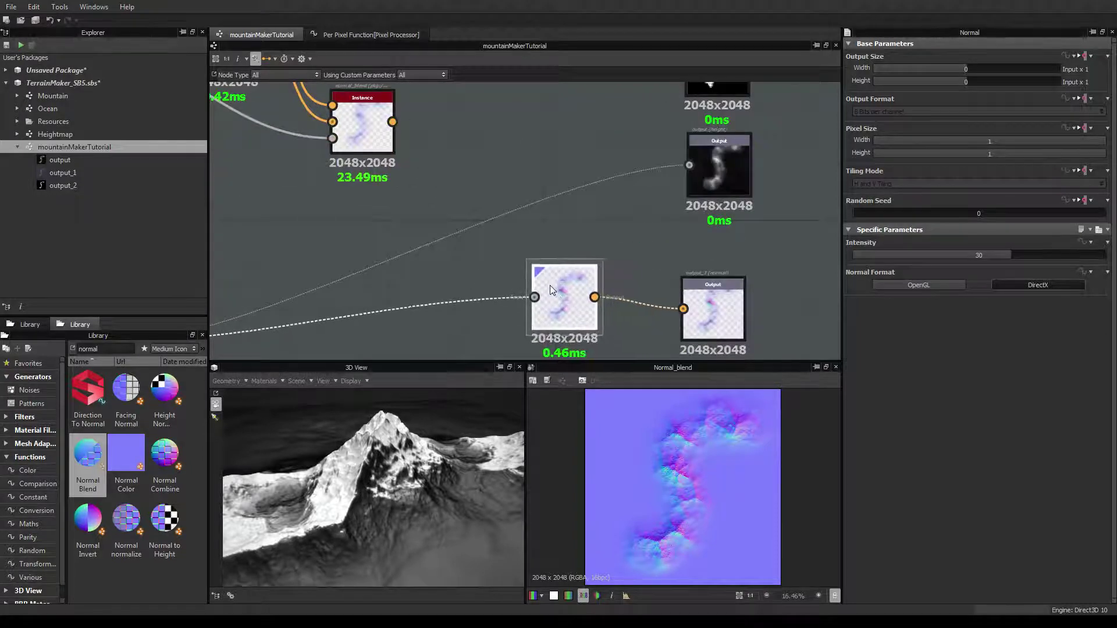
{"action": "scroll", "coordinate": [551, 283], "scroll_direction": "down", "scroll_amount": 5}
{"action": "left_click_drag", "start_coordinate": [314, 309], "coordinate": [373, 288]}
Locate the Flat Ground frame and select its final Blend node
{"action": "scroll", "coordinate": [423, 253], "scroll_direction": "down", "scroll_amount": 3}
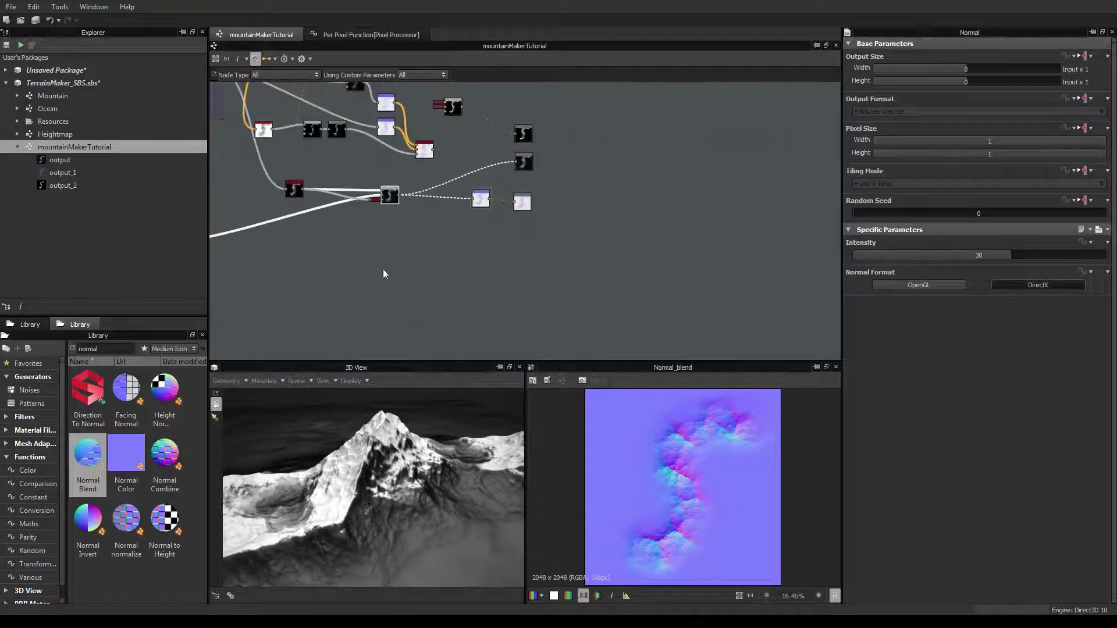
{"action": "scroll", "coordinate": [414, 231], "scroll_direction": "down", "scroll_amount": 2}
{"action": "middle_click_drag", "start_coordinate": [357, 279], "coordinate": [460, 278]}
{"action": "scroll", "coordinate": [361, 251], "scroll_direction": "up", "scroll_amount": 3}
{"action": "left_click", "coordinate": [333, 225]}
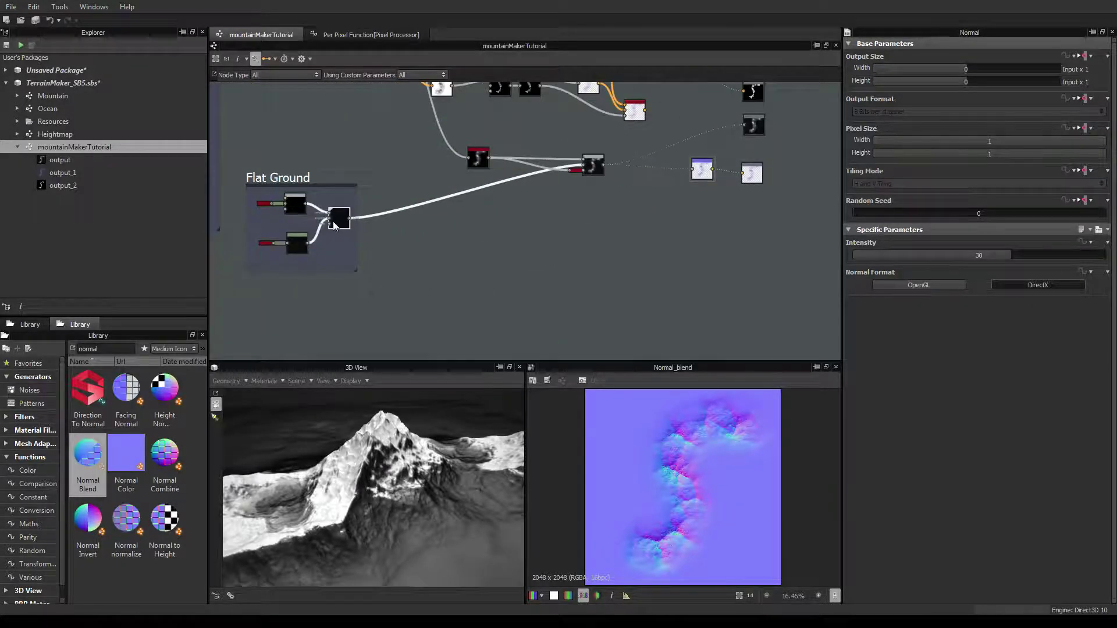
{"action": "right_click", "coordinate": [490, 262]}
{"action": "left_click", "coordinate": [530, 263]}
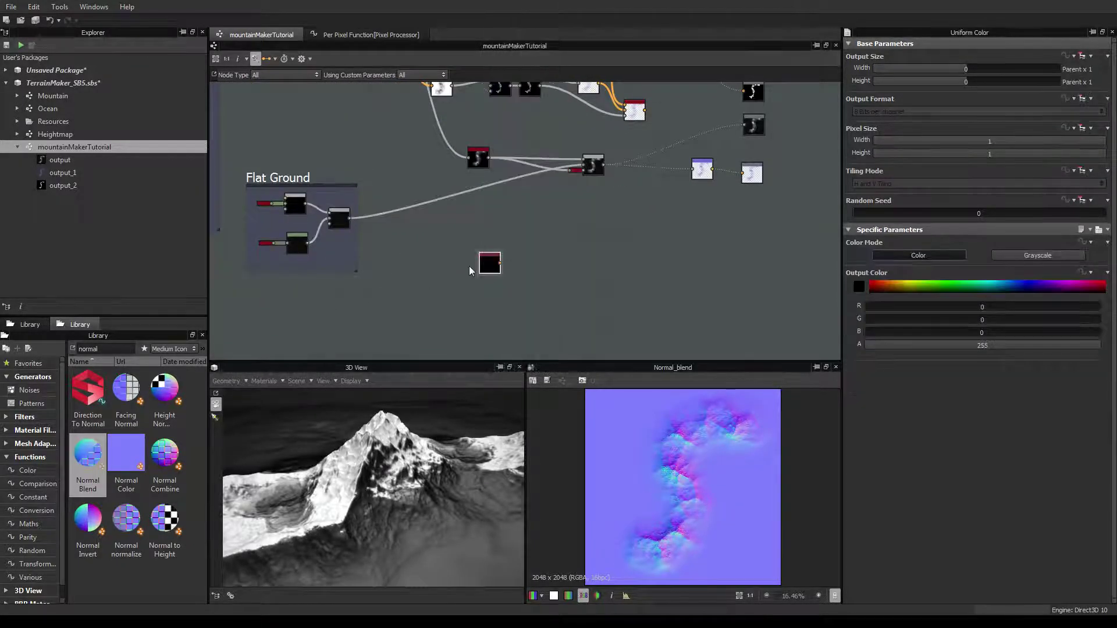
{"action": "key", "text": "Delete"}
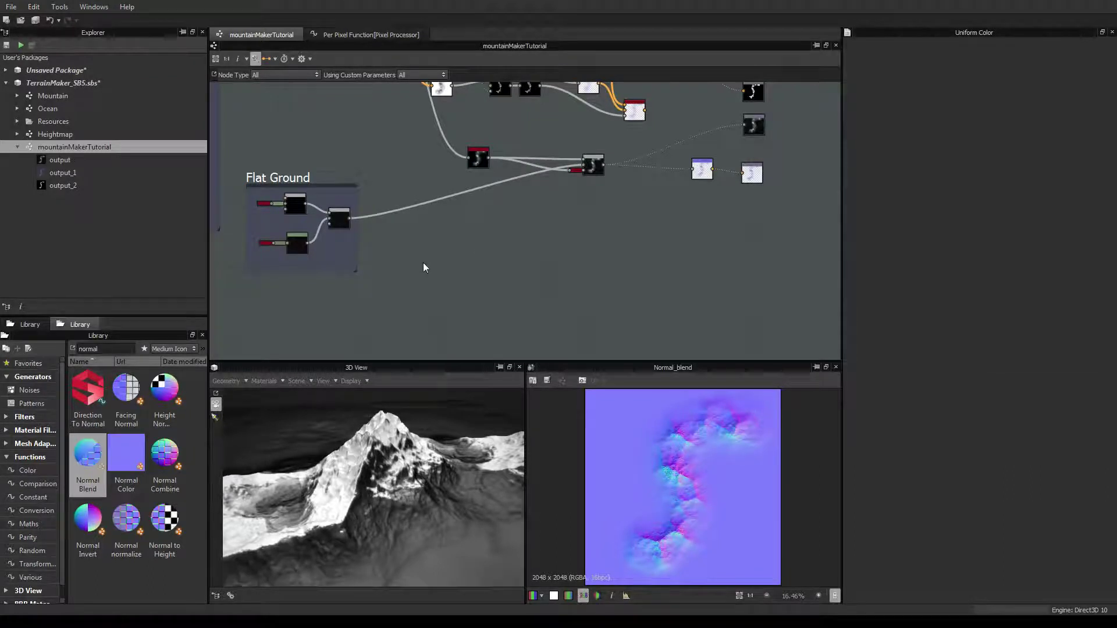
Add a Normal node fed by the Flat Ground Blend, preview it, and set its intensity to 20
{"action": "right_click", "coordinate": [423, 263]}
{"action": "left_click", "coordinate": [448, 200]}
{"action": "left_click_drag", "start_coordinate": [350, 217], "coordinate": [667, 203]}
{"action": "double_click", "coordinate": [665, 194]}
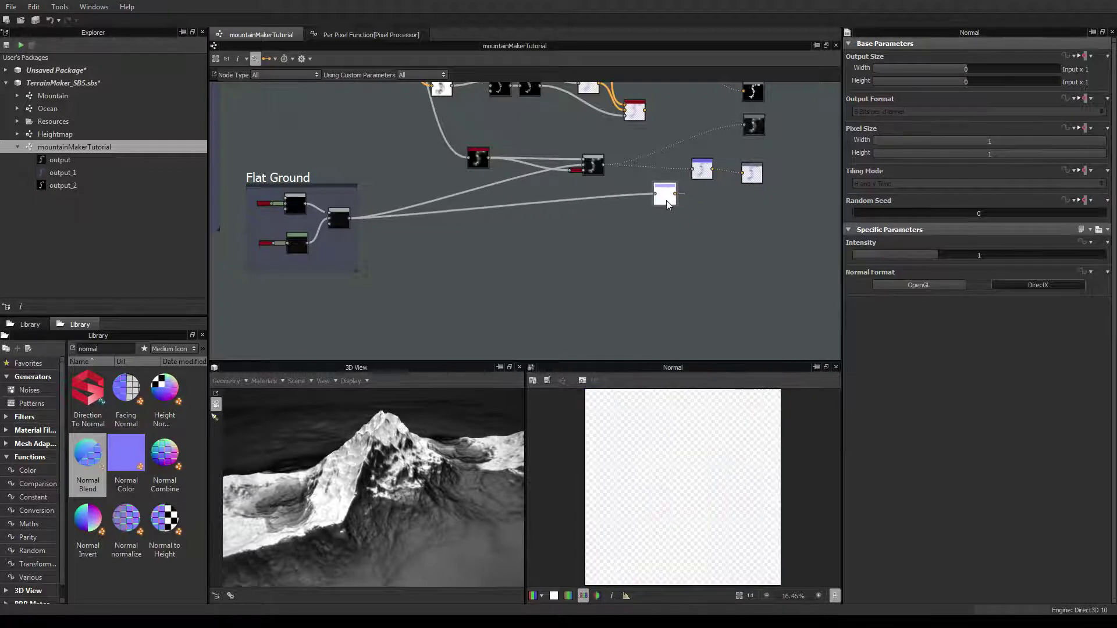
{"action": "double_click", "coordinate": [979, 256]}
{"action": "type", "text": "20"}
{"action": "key", "text": "Return"}
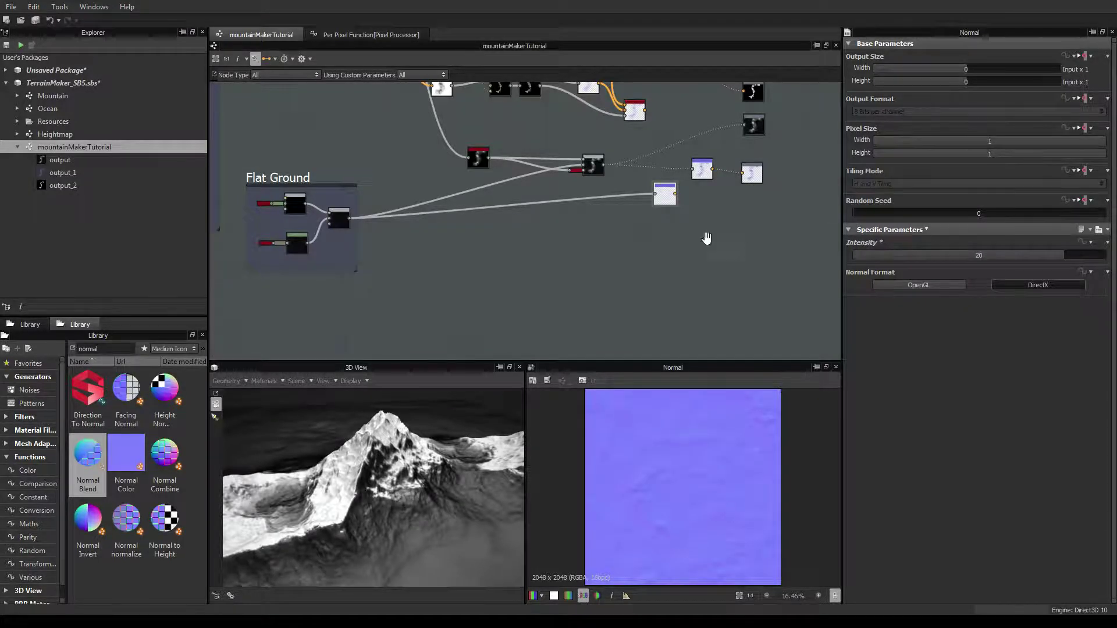
Arrange the Normal Blend directly above the Flat Ground Normal node, near the normal output
{"action": "scroll", "coordinate": [707, 235], "scroll_direction": "up", "scroll_amount": 2}
{"action": "left_click_drag", "start_coordinate": [598, 154], "coordinate": [640, 219]}
{"action": "left_click_drag", "start_coordinate": [632, 265], "coordinate": [634, 267]}
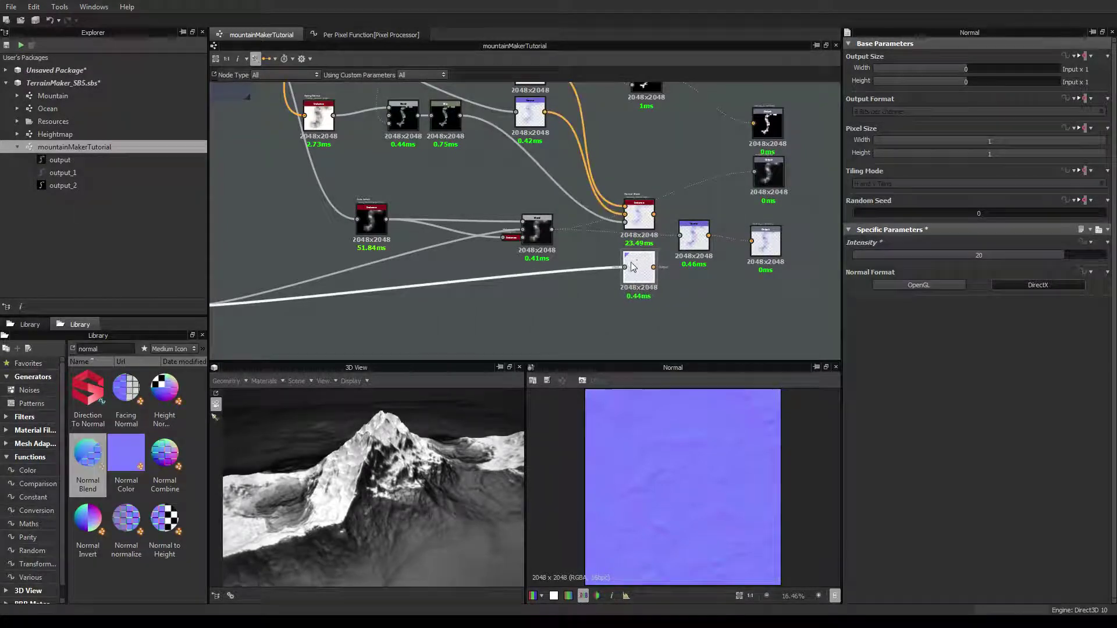
Add a Normal Combine node fed by the Normal Blend and the Flat Ground Normal node
{"action": "right_click", "coordinate": [714, 289]}
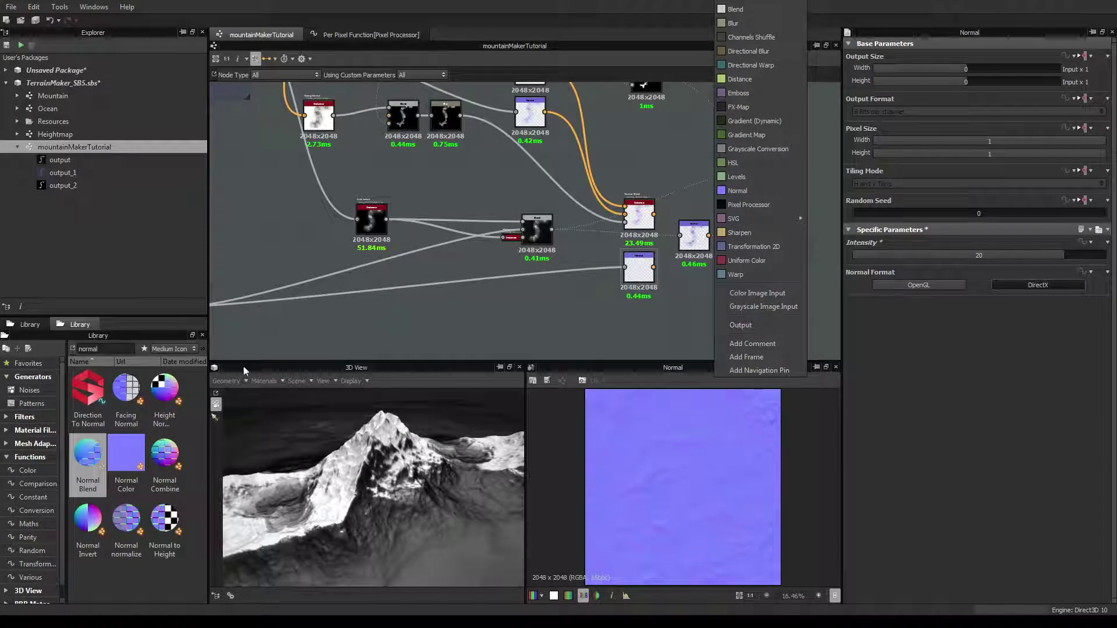
{"action": "left_click_drag", "start_coordinate": [105, 469], "coordinate": [88, 437]}
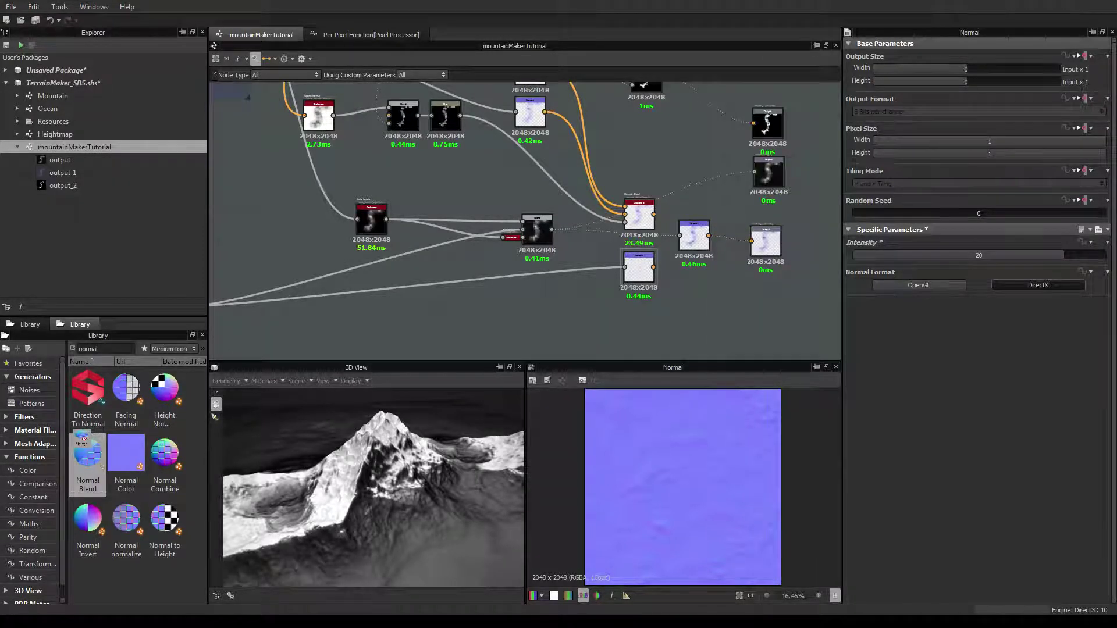
{"action": "left_click", "coordinate": [122, 461]}
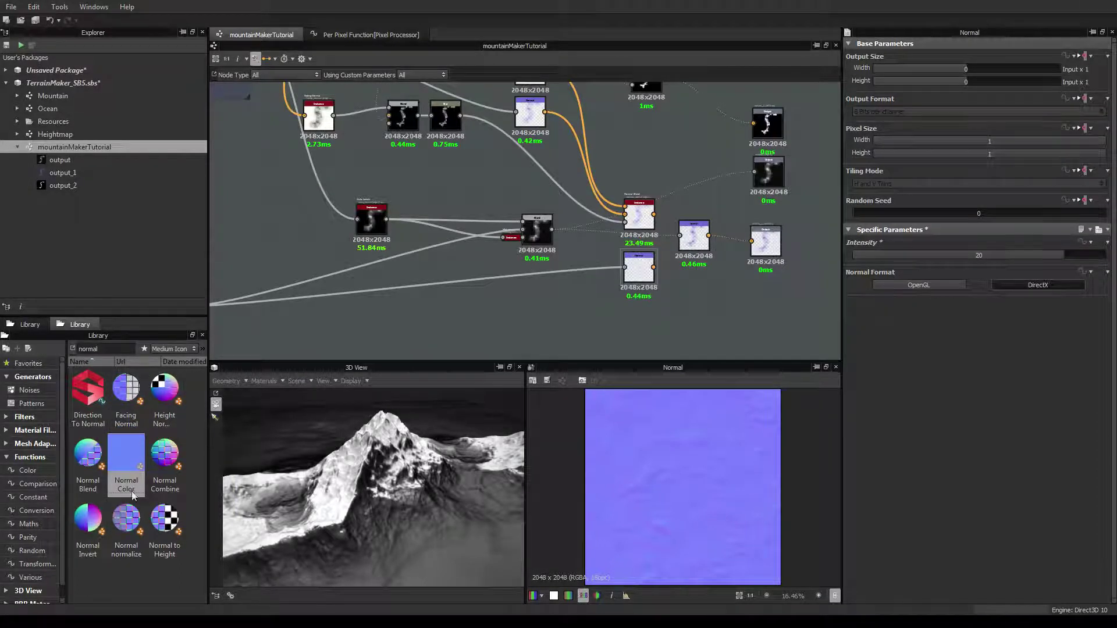
{"action": "left_click_drag", "start_coordinate": [192, 411], "coordinate": [683, 280]}
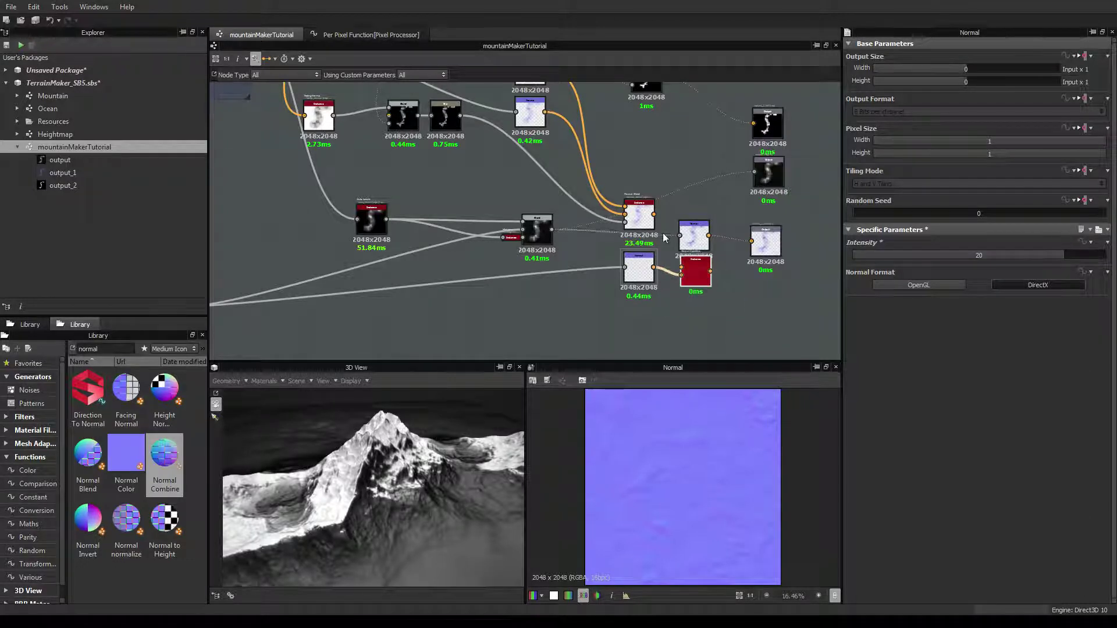
{"action": "left_click_drag", "start_coordinate": [654, 214], "coordinate": [681, 269]}
{"action": "left_click", "coordinate": [695, 272]}
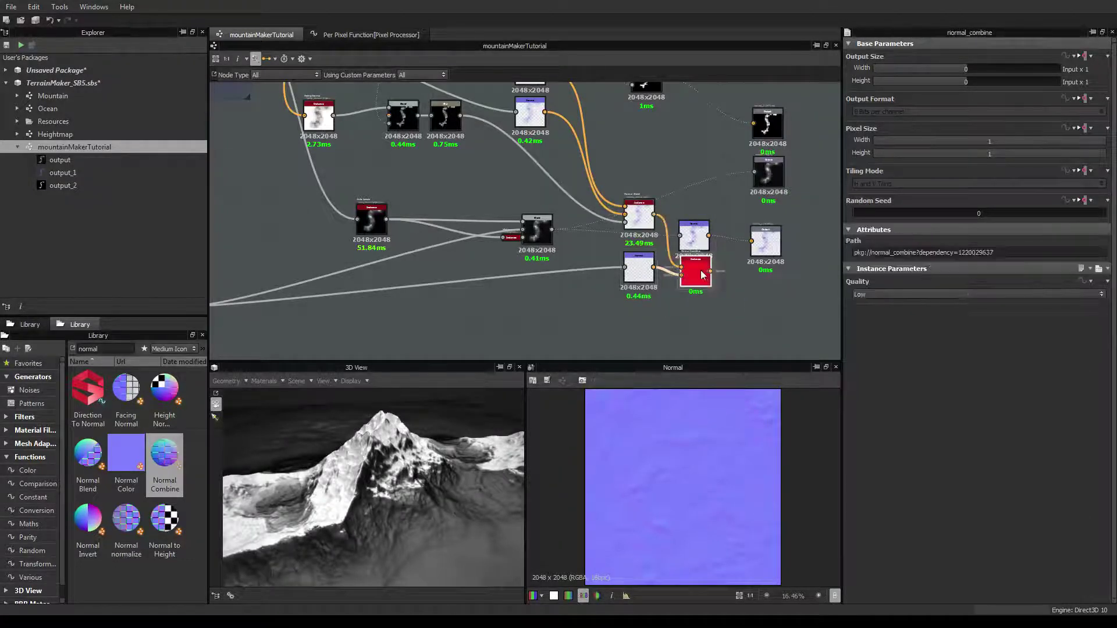
Reroute the normal output to the Normal Combine, delete the old Normal node, and put the Normal Combine in its place
{"action": "left_click_drag", "start_coordinate": [750, 242], "coordinate": [710, 271]}
{"action": "left_click", "coordinate": [698, 237]}
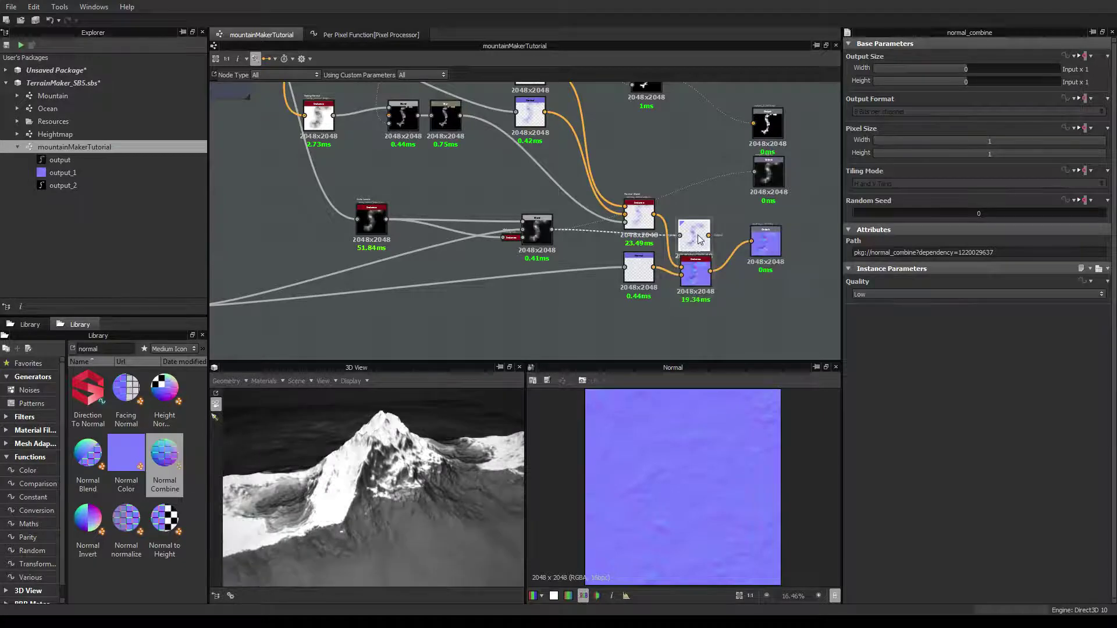
{"action": "key", "text": "Delete"}
{"action": "left_click_drag", "start_coordinate": [691, 275], "coordinate": [701, 239]}
Inspect the combined normals on the mountain in 3D and preview the Normal Blend node
{"action": "left_click_drag", "start_coordinate": [328, 521], "coordinate": [229, 532]}
{"action": "scroll", "coordinate": [438, 502], "scroll_direction": "up", "scroll_amount": 3}
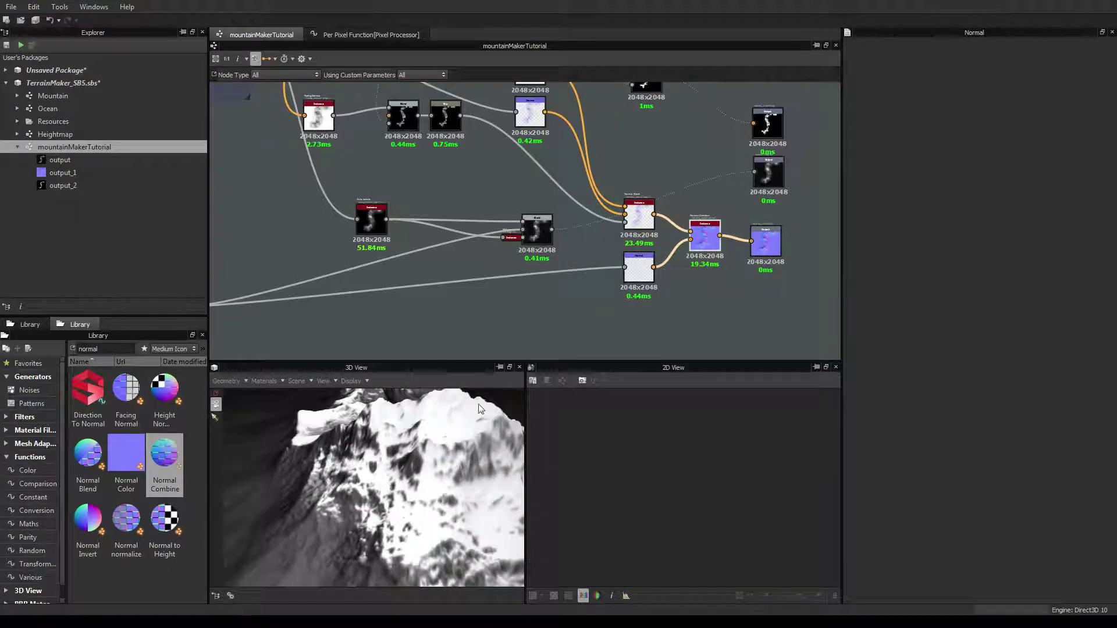
{"action": "left_click_drag", "start_coordinate": [440, 432], "coordinate": [541, 210]}
{"action": "middle_click_drag", "start_coordinate": [478, 145], "coordinate": [499, 227]}
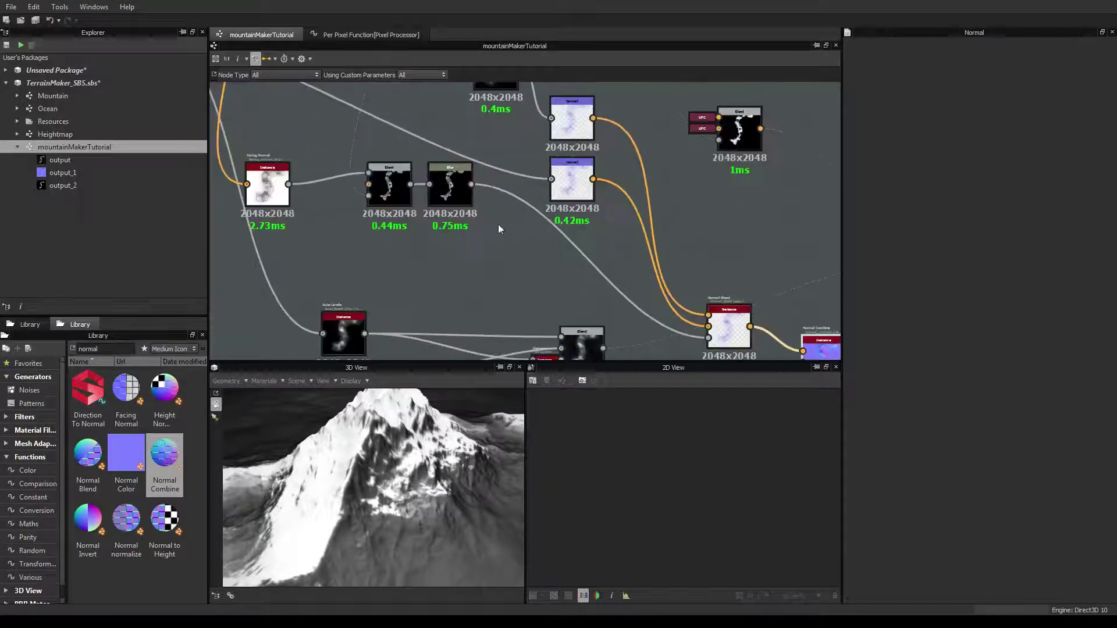
{"action": "scroll", "coordinate": [504, 208], "scroll_direction": "down", "scroll_amount": 1}
{"action": "double_click", "coordinate": [636, 290]}
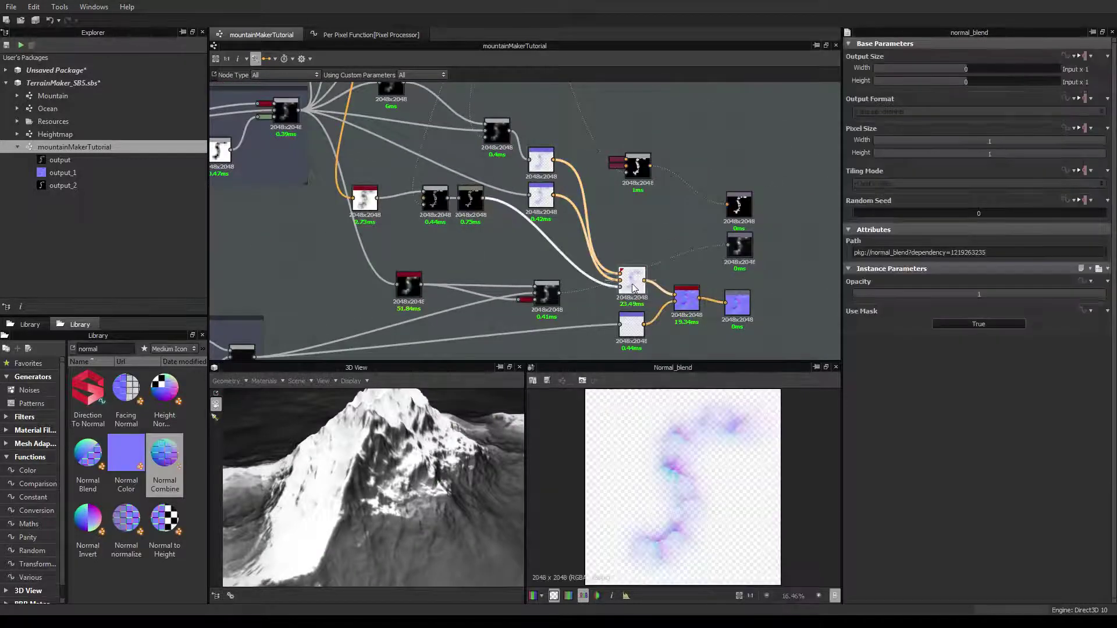
{"action": "middle_click_drag", "start_coordinate": [645, 245], "coordinate": [580, 205]}
Compare the snow's shading with the Normal Blend's opacity at 0 and at 1
{"action": "left_click_drag", "start_coordinate": [1018, 295], "coordinate": [839, 302]}
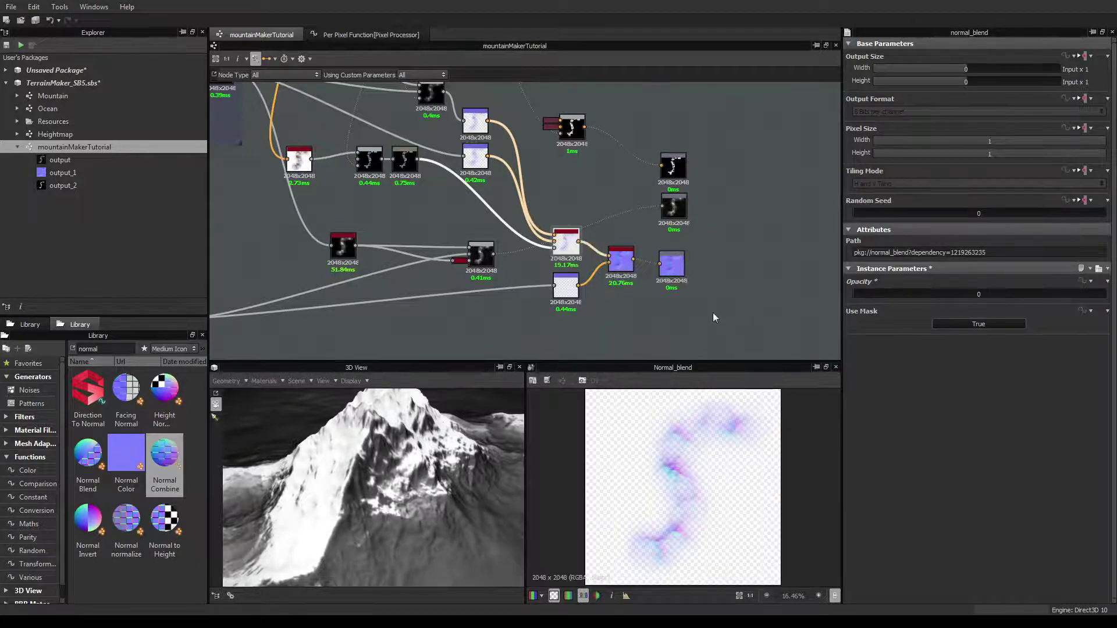
{"action": "left_click_drag", "start_coordinate": [349, 465], "coordinate": [400, 432]}
{"action": "left_click_drag", "start_coordinate": [861, 292], "coordinate": [885, 297]}
{"action": "left_click_drag", "start_coordinate": [980, 301], "coordinate": [1106, 298]}
{"action": "left_click_drag", "start_coordinate": [407, 471], "coordinate": [355, 448]}
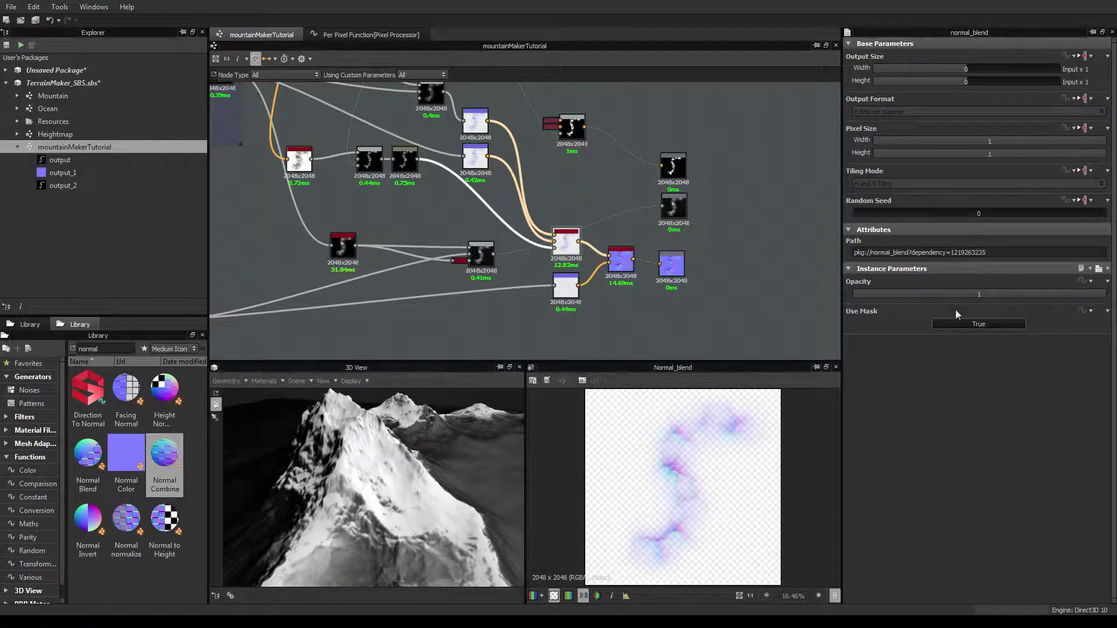
{"action": "left_click_drag", "start_coordinate": [982, 293], "coordinate": [840, 303]}
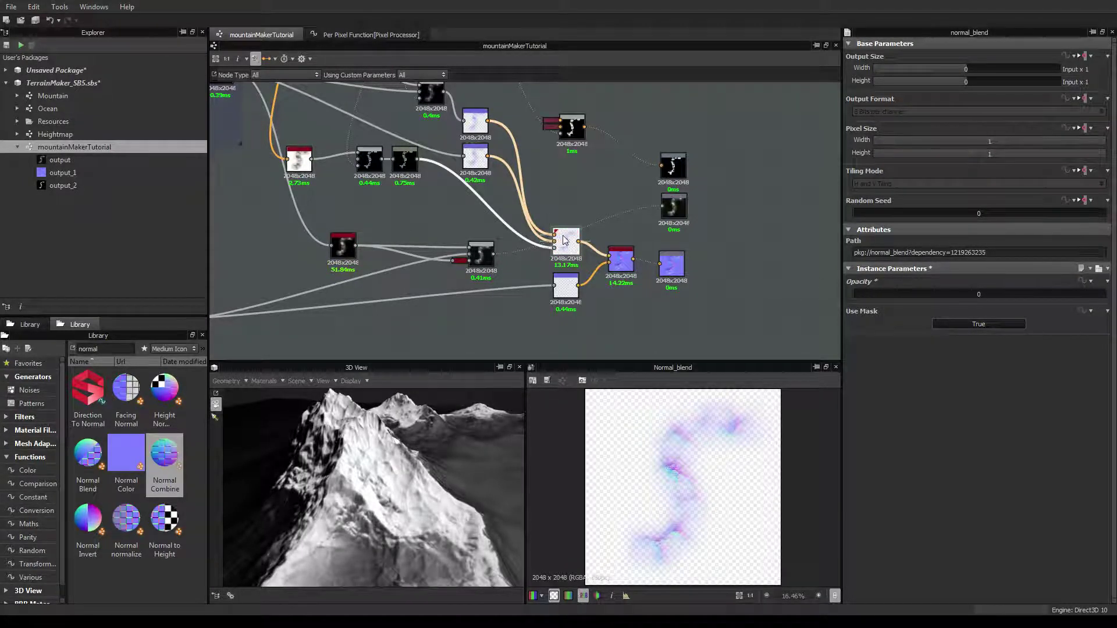
Set the Normal Blend's opacity to 0.97 and check the snow up close in 3D
{"action": "left_click_drag", "start_coordinate": [868, 292], "coordinate": [1097, 293]}
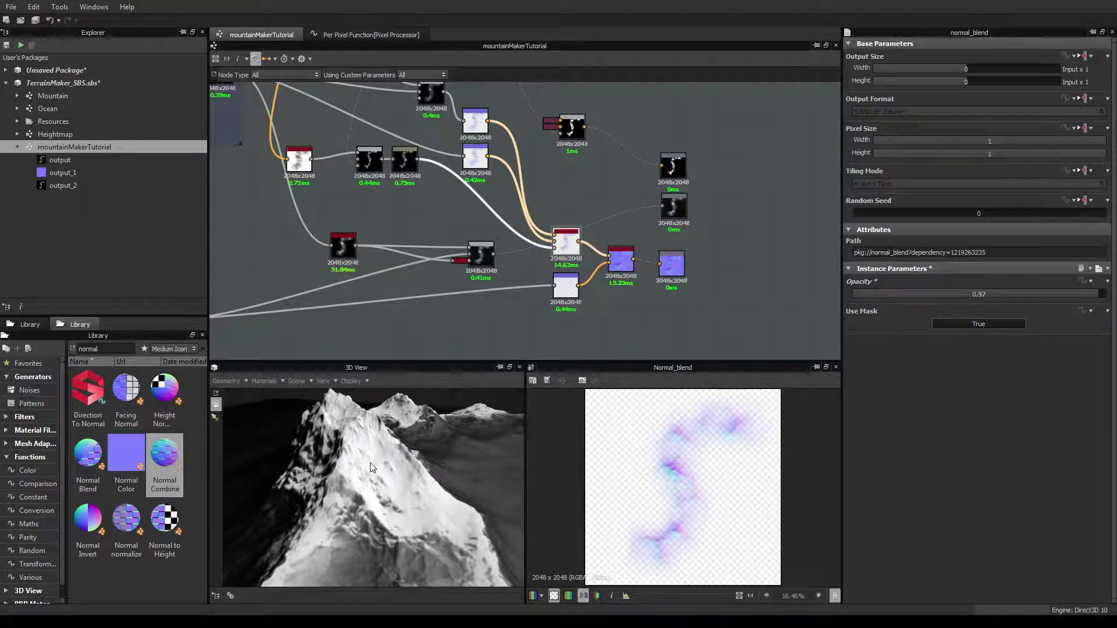
{"action": "scroll", "coordinate": [373, 460], "scroll_direction": "up", "scroll_amount": 4}
{"action": "scroll", "coordinate": [374, 461], "scroll_direction": "down", "scroll_amount": 2}
{"action": "left_click_drag", "start_coordinate": [379, 434], "coordinate": [407, 454]}
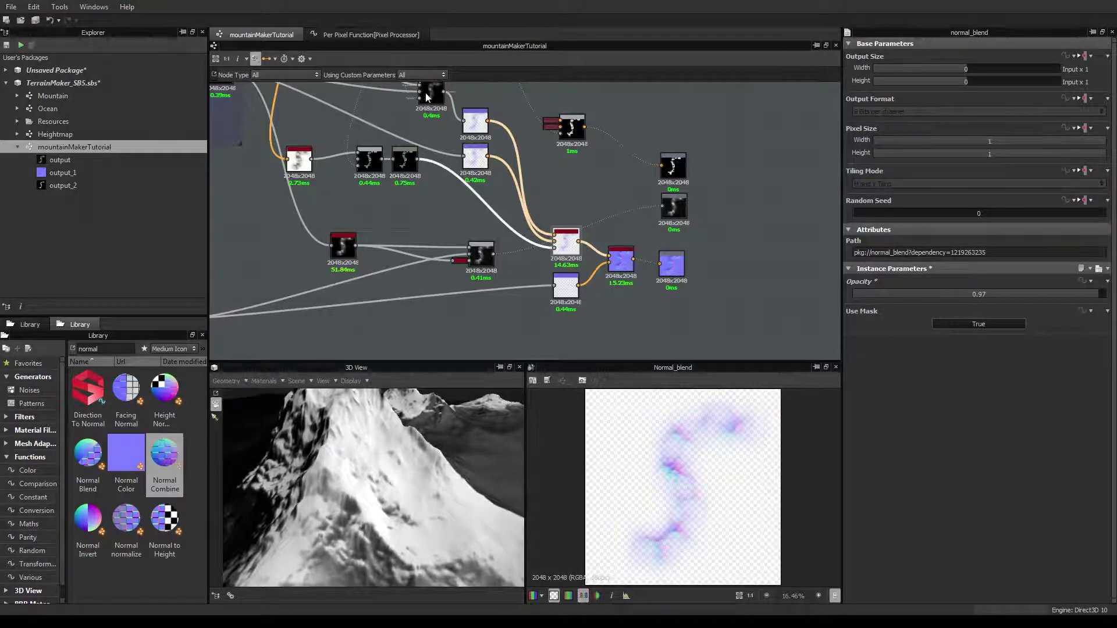
Try an intensity of 0.36 on the Blur node behind the Facing Normal mask, and undo it
{"action": "scroll", "coordinate": [442, 117], "scroll_direction": "up", "scroll_amount": 3}
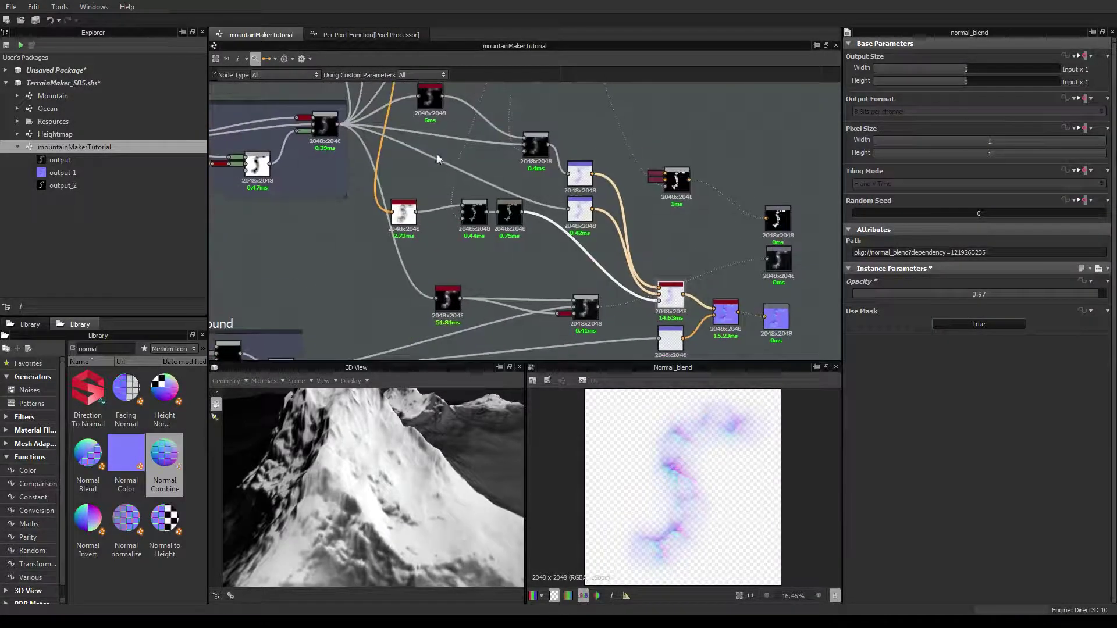
{"action": "left_click", "coordinate": [509, 217]}
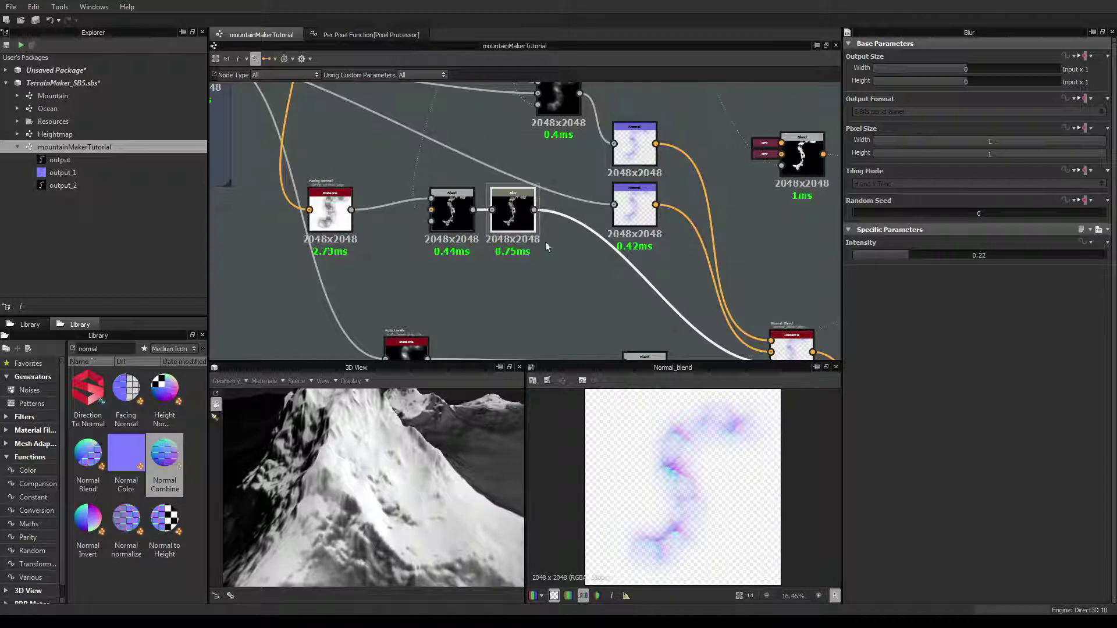
{"action": "left_click", "coordinate": [943, 255]}
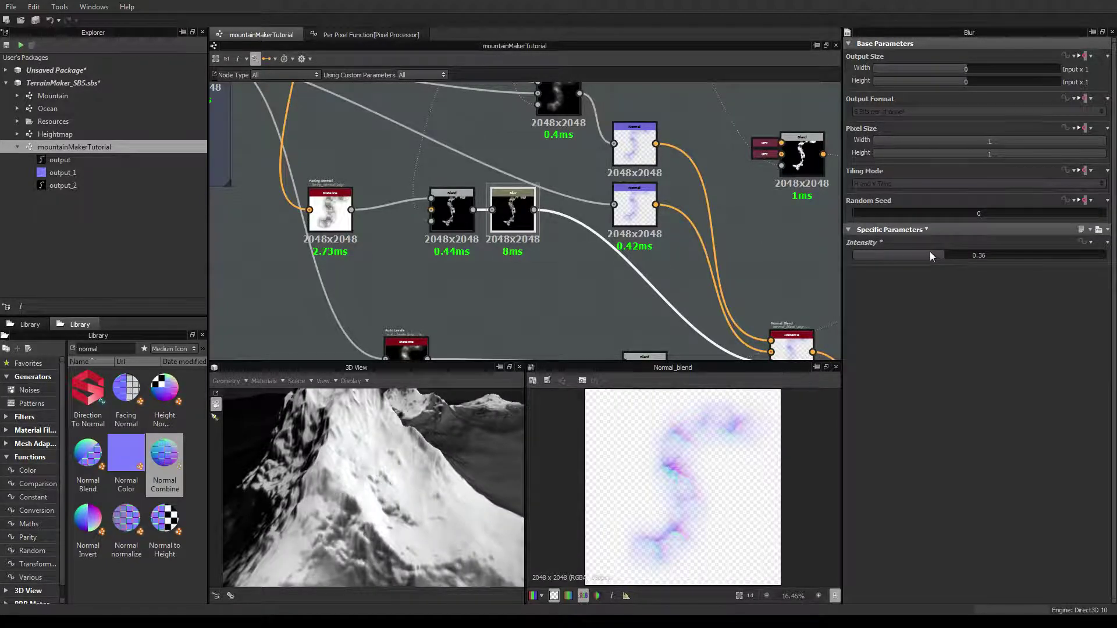
{"action": "key", "text": "ctrl+z"}
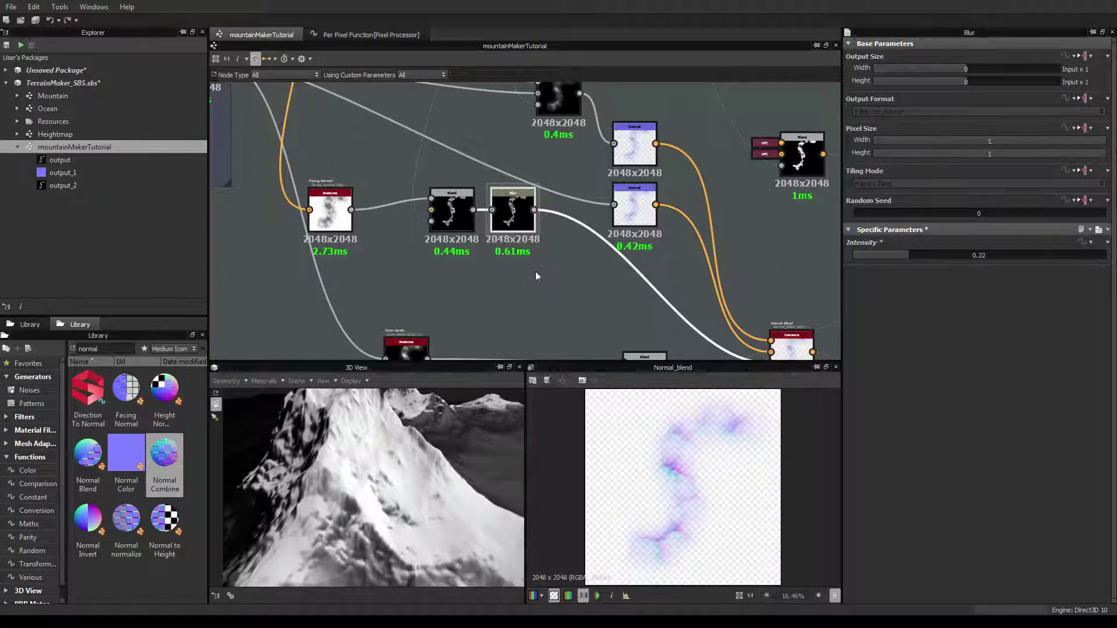
Increase the intensity of the Blur HQ Grayscale node feeding the snow's height Blend and check the mountain in 3D
{"action": "middle_click_drag", "start_coordinate": [544, 268], "coordinate": [506, 278]}
{"action": "middle_click_drag", "start_coordinate": [556, 208], "coordinate": [473, 261]}
{"action": "middle_click_drag", "start_coordinate": [420, 166], "coordinate": [497, 204]}
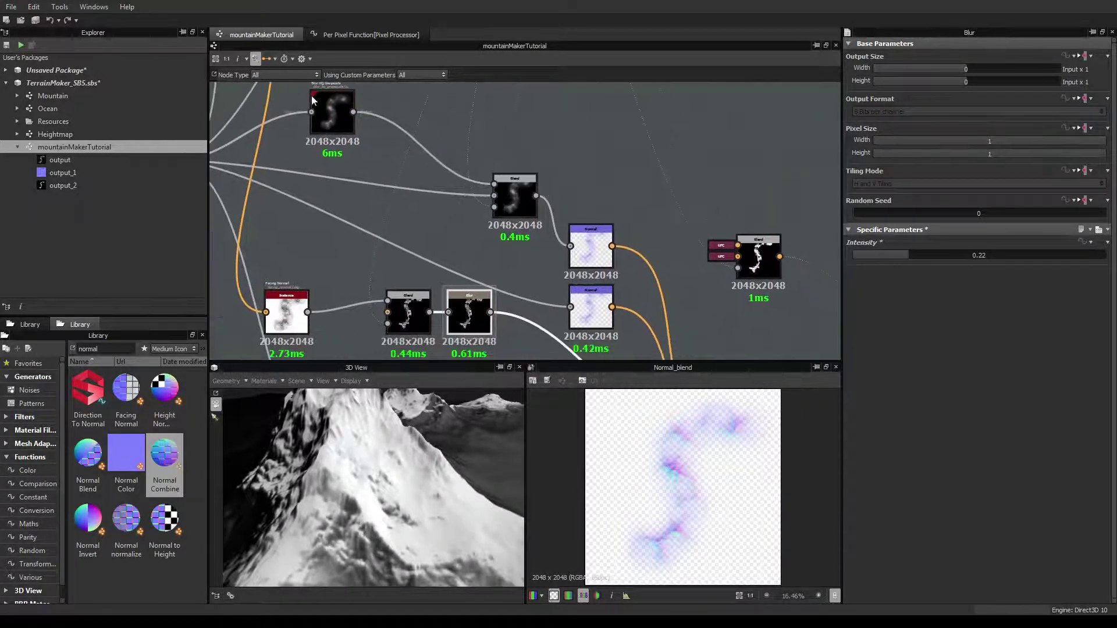
{"action": "left_click", "coordinate": [325, 103]}
{"action": "left_click_drag", "start_coordinate": [888, 293], "coordinate": [937, 298]}
{"action": "left_click_drag", "start_coordinate": [247, 465], "coordinate": [462, 397]}
Move the Snow frame slightly up and away from the Erosion frame
{"action": "middle_click_drag", "start_coordinate": [377, 234], "coordinate": [439, 237]}
{"action": "scroll", "coordinate": [450, 235], "scroll_direction": "down", "scroll_amount": 6}
{"action": "middle_click_drag", "start_coordinate": [337, 184], "coordinate": [424, 259]}
{"action": "left_click_drag", "start_coordinate": [511, 168], "coordinate": [530, 139]}
{"action": "scroll", "coordinate": [584, 224], "scroll_direction": "up", "scroll_amount": 2}
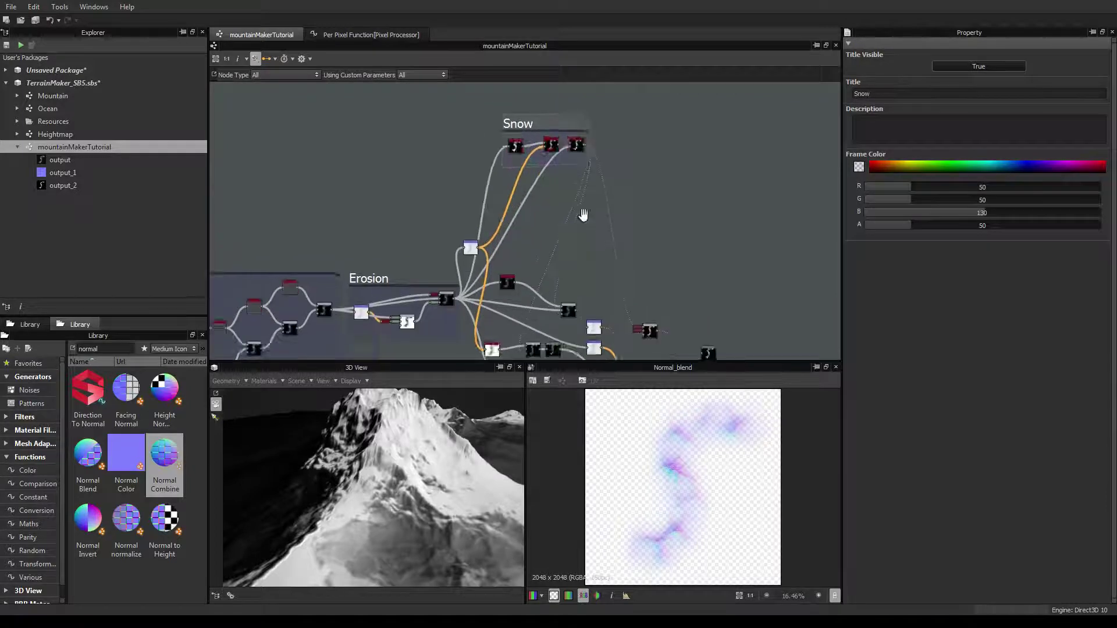
{"action": "middle_click_drag", "start_coordinate": [583, 224], "coordinate": [609, 140]}
{"action": "scroll", "coordinate": [609, 140], "scroll_direction": "down", "scroll_amount": 3}
Spread the Raw Mountain, Erosion and Flat Ground frames farther away from the blending and output nodes
{"action": "left_click_drag", "start_coordinate": [318, 132], "coordinate": [471, 288]}
{"action": "left_click_drag", "start_coordinate": [434, 150], "coordinate": [346, 146]}
{"action": "left_click_drag", "start_coordinate": [518, 161], "coordinate": [465, 154]}
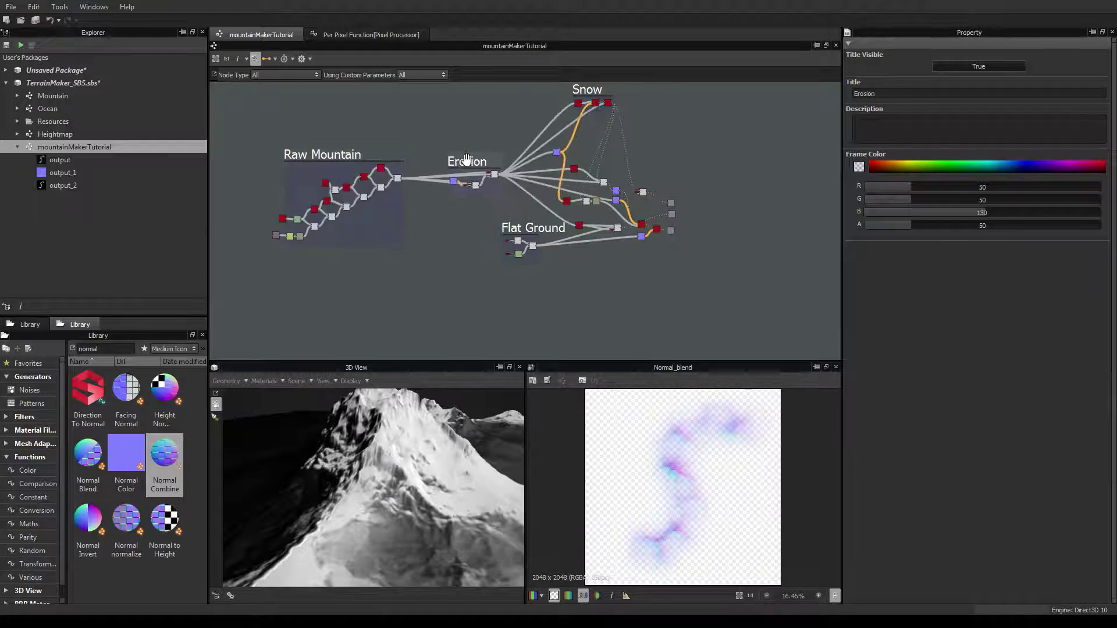
{"action": "left_click_drag", "start_coordinate": [512, 225], "coordinate": [402, 315]}
{"action": "scroll", "coordinate": [518, 272], "scroll_direction": "up", "scroll_amount": 3}
{"action": "middle_click_drag", "start_coordinate": [741, 136], "coordinate": [670, 212]}
{"action": "scroll", "coordinate": [618, 202], "scroll_direction": "up", "scroll_amount": 3}
{"action": "middle_click_drag", "start_coordinate": [614, 276], "coordinate": [641, 126]}
{"action": "scroll", "coordinate": [641, 126], "scroll_direction": "down", "scroll_amount": 2}
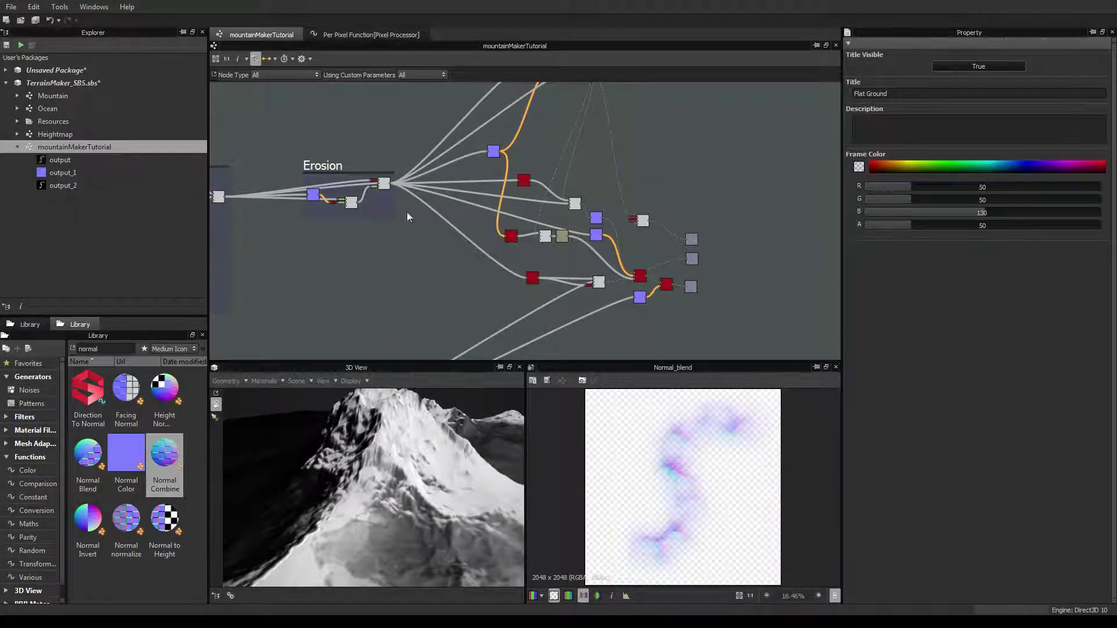
{"action": "left_click_drag", "start_coordinate": [295, 175], "coordinate": [258, 175]}
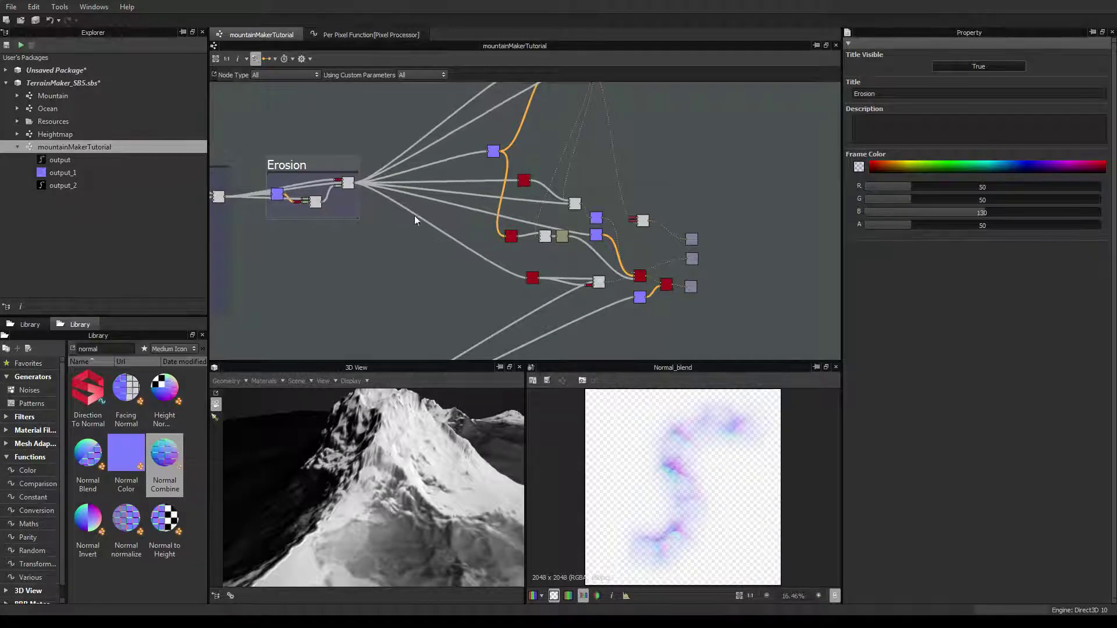
Connect the existing Normal node after Erosion to the Normal Blend in place of its duplicate, and clean the unused node from the graph
{"action": "left_click", "coordinate": [494, 153]}
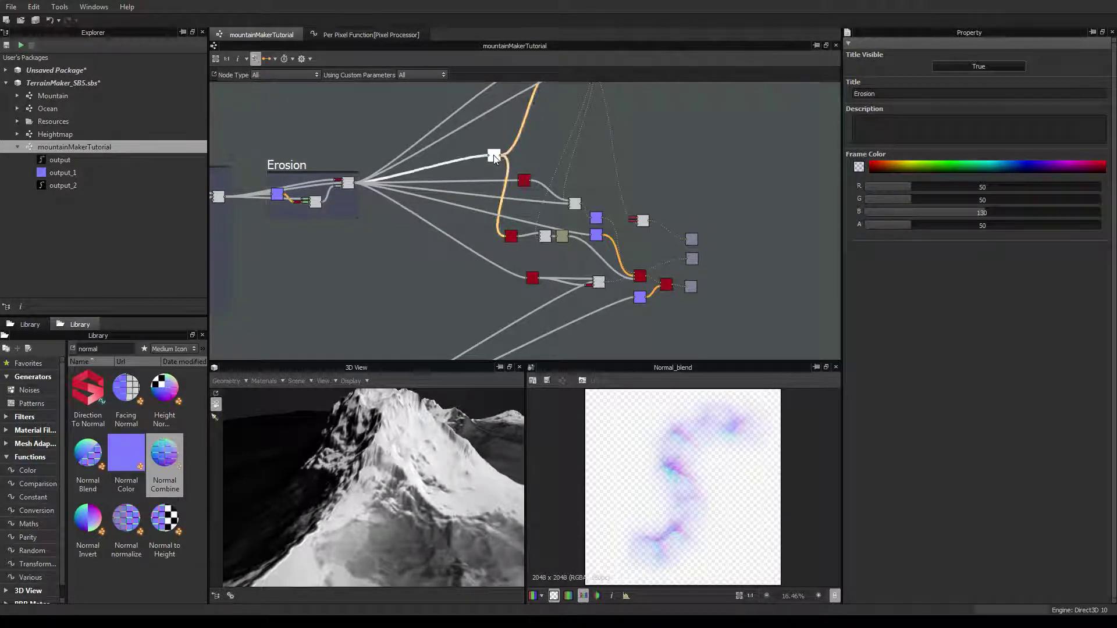
{"action": "scroll", "coordinate": [458, 170], "scroll_direction": "up", "scroll_amount": 3}
{"action": "scroll", "coordinate": [458, 170], "scroll_direction": "down", "scroll_amount": 4}
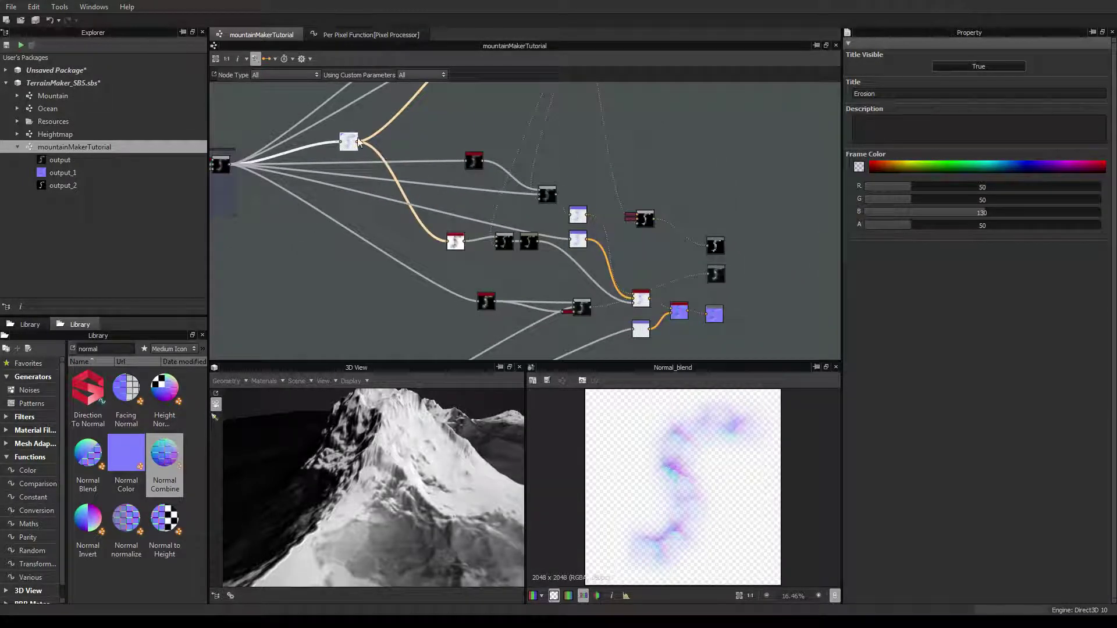
{"action": "left_click_drag", "start_coordinate": [358, 143], "coordinate": [365, 215]}
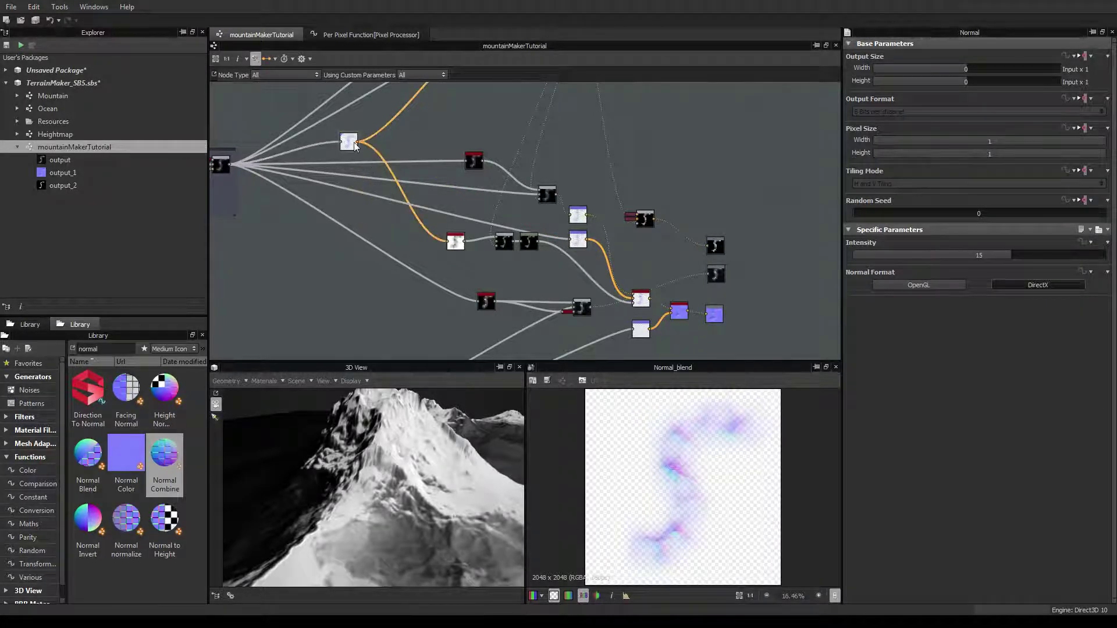
{"action": "left_click_drag", "start_coordinate": [366, 150], "coordinate": [634, 299]}
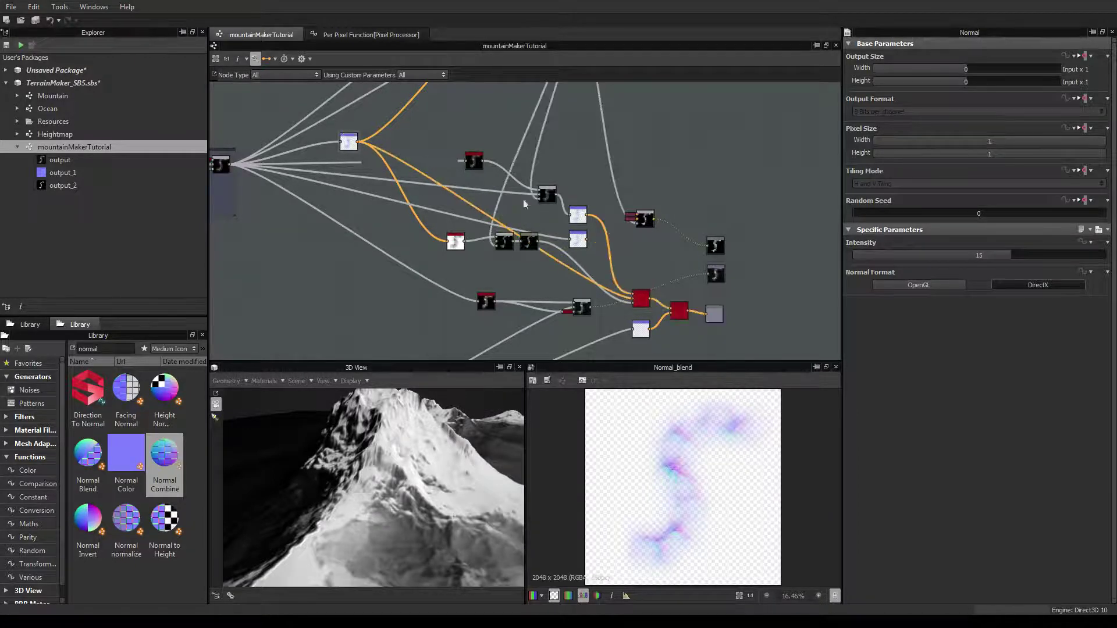
{"action": "left_click", "coordinate": [309, 59]}
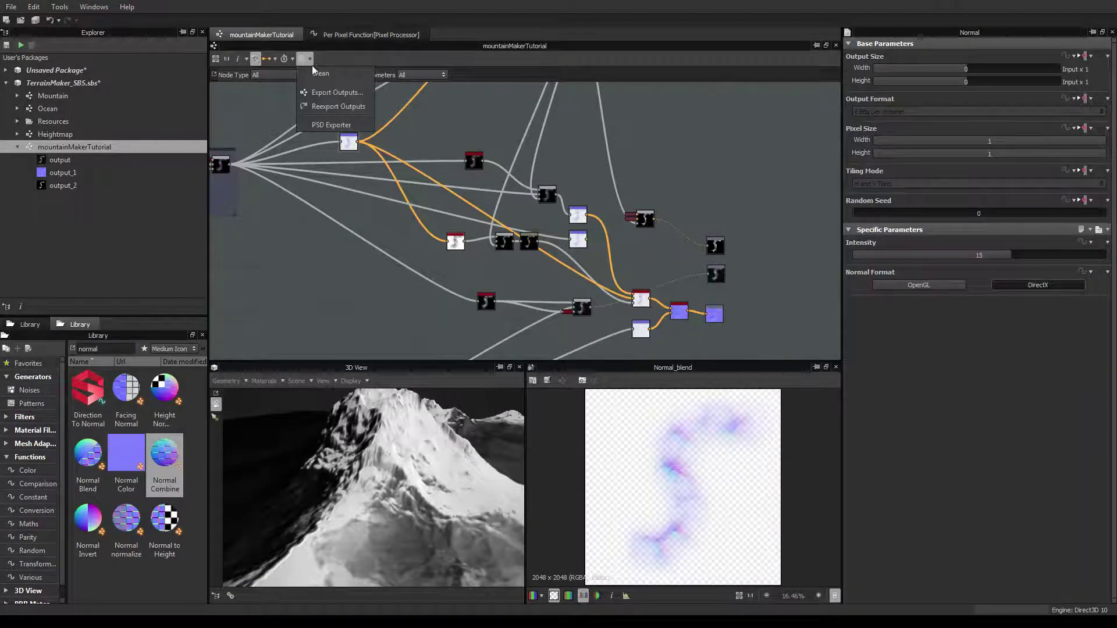
{"action": "left_click", "coordinate": [316, 73]}
Examine the snow on the mountain in 3D and locate the nodes of the Snow frame
{"action": "left_click_drag", "start_coordinate": [396, 481], "coordinate": [322, 503]}
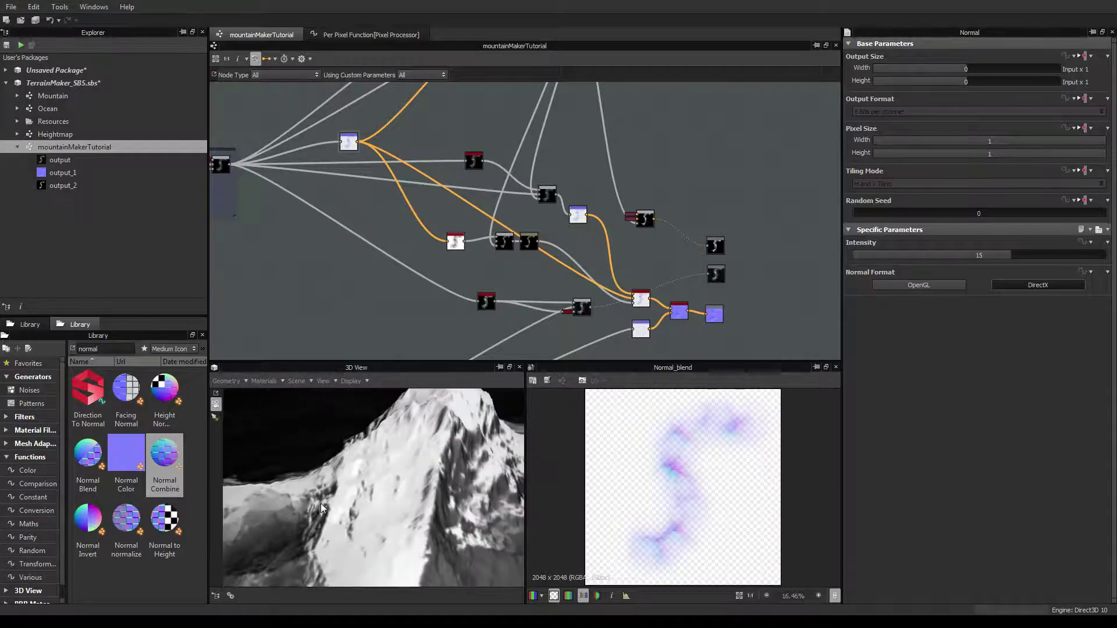
{"action": "scroll", "coordinate": [324, 504], "scroll_direction": "down", "scroll_amount": 3}
{"action": "scroll", "coordinate": [400, 357], "scroll_direction": "up", "scroll_amount": 2}
{"action": "scroll", "coordinate": [482, 305], "scroll_direction": "down", "scroll_amount": 3}
{"action": "mouse_move", "coordinate": [453, 195]}
{"action": "middle_mouse_down"}
{"action": "mouse_move", "coordinate": [448, 210]}
{"action": "mouse_move", "coordinate": [439, 200]}
{"action": "middle_mouse_up"}
{"action": "left_click_drag", "start_coordinate": [377, 160], "coordinate": [352, 181]}
{"action": "scroll", "coordinate": [265, 188], "scroll_direction": "up", "scroll_amount": 5}
{"action": "scroll", "coordinate": [267, 168], "scroll_direction": "up", "scroll_amount": 1}
{"action": "middle_click_drag", "start_coordinate": [731, 165], "coordinate": [528, 197]}
{"action": "scroll", "coordinate": [528, 197], "scroll_direction": "down", "scroll_amount": 4}
{"action": "middle_click_drag", "start_coordinate": [633, 127], "coordinate": [436, 302]}
{"action": "scroll", "coordinate": [452, 263], "scroll_direction": "up", "scroll_amount": 5}
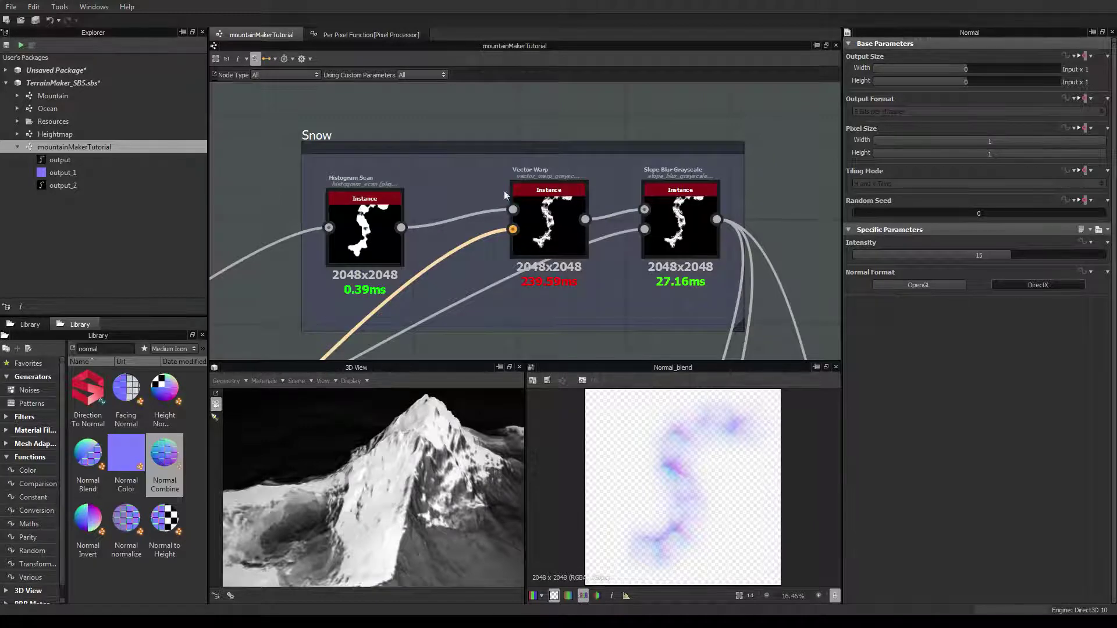
Set the intensity of the Snow frame's Vector Warp to 0.11 while viewing the snow edges up close
{"action": "left_click_drag", "start_coordinate": [414, 476], "coordinate": [301, 413]}
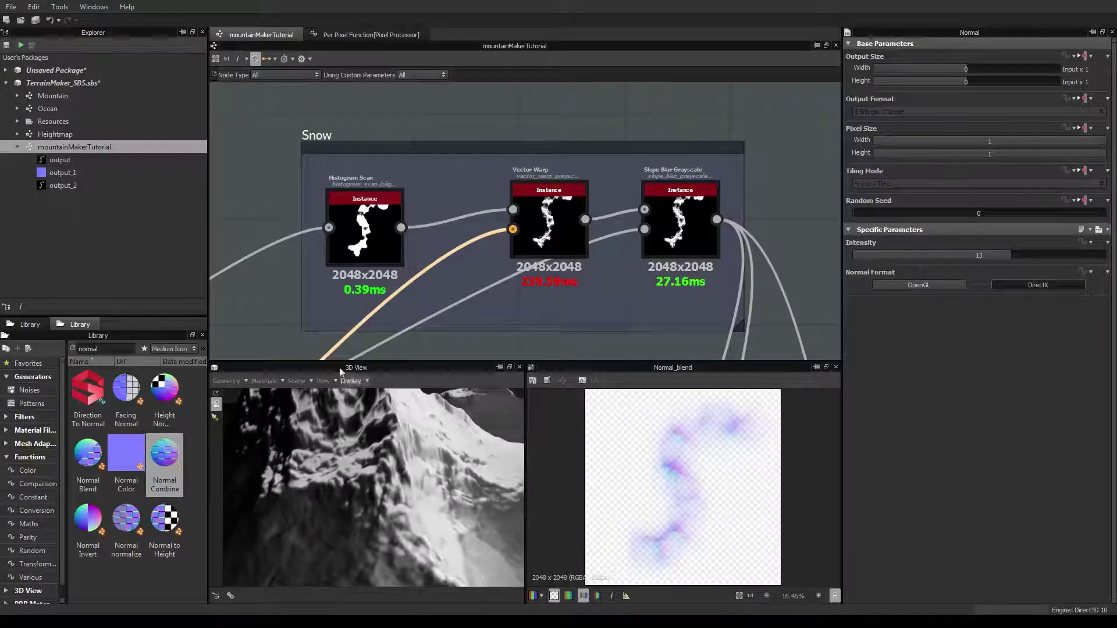
{"action": "left_click", "coordinate": [548, 231]}
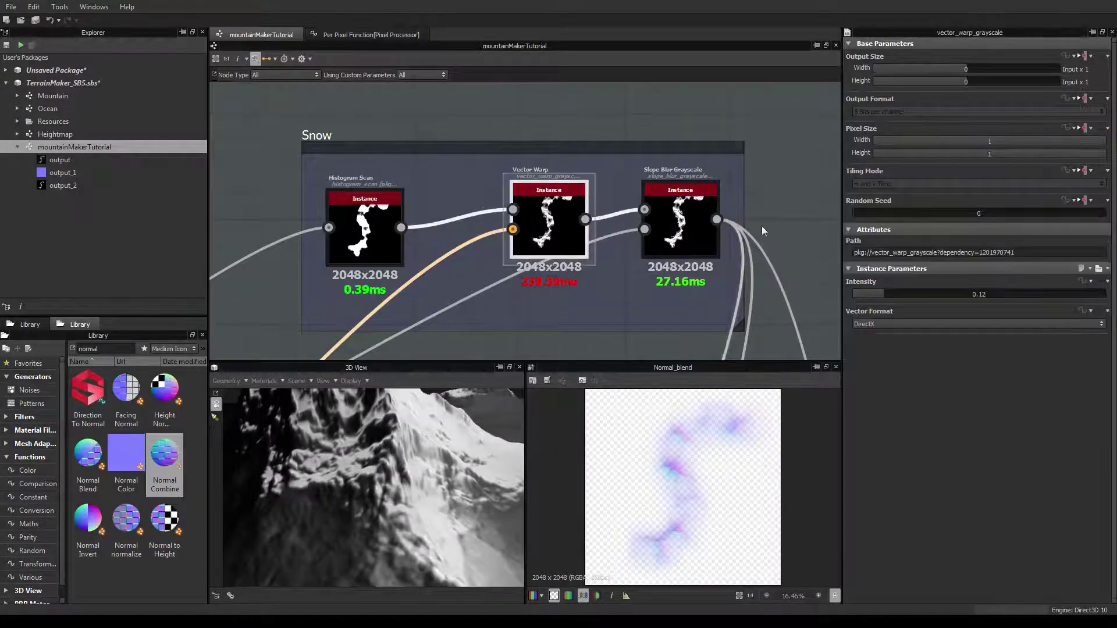
{"action": "mouse_move", "coordinate": [882, 296]}
{"action": "left_mouse_down"}
{"action": "mouse_move", "coordinate": [870, 296]}
{"action": "mouse_move", "coordinate": [881, 295]}
{"action": "left_mouse_up"}
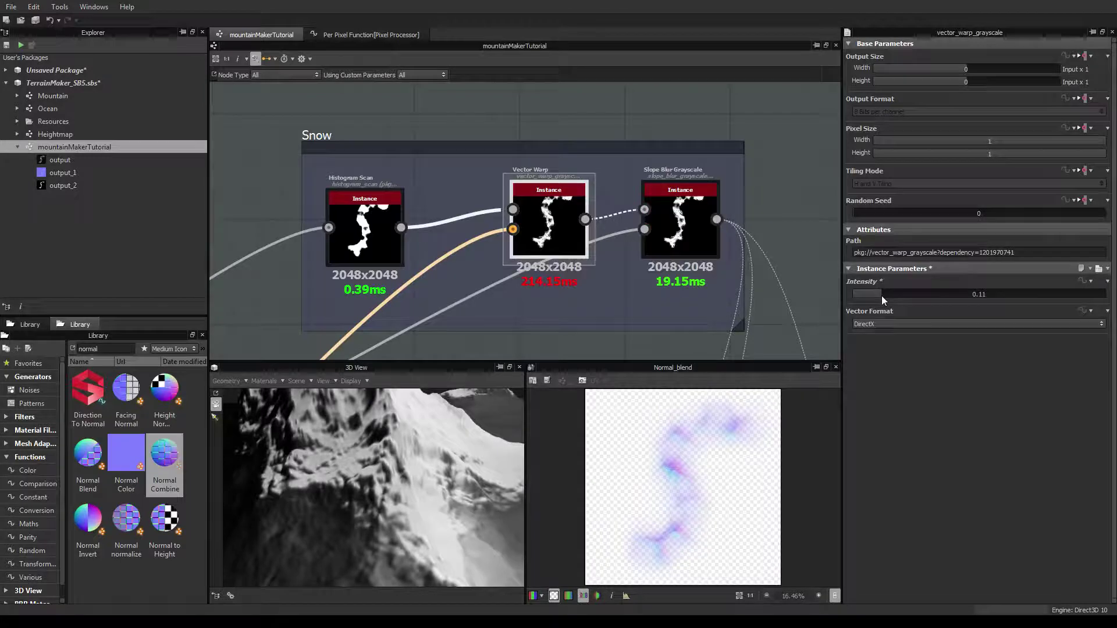
Check the Slope Blur Grayscale settings, examine the mountain in 3D, and follow the snow mask's connections to the blending nodes
{"action": "left_click", "coordinate": [658, 240]}
{"action": "left_click_drag", "start_coordinate": [339, 445], "coordinate": [535, 334]}
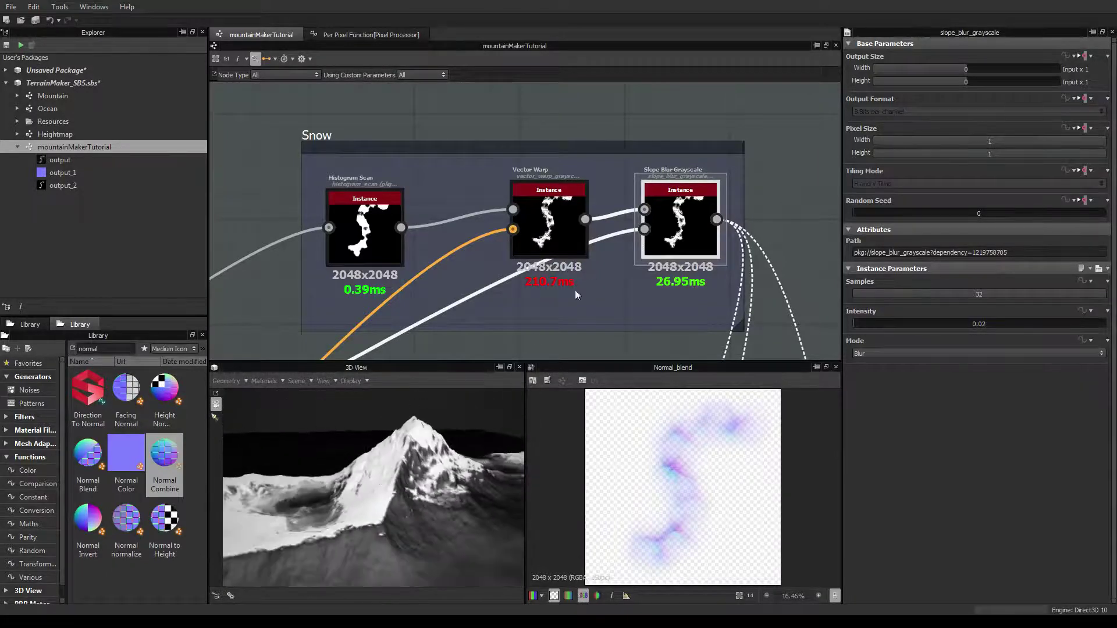
{"action": "scroll", "coordinate": [643, 289], "scroll_direction": "up", "scroll_amount": 1}
{"action": "scroll", "coordinate": [613, 272], "scroll_direction": "down", "scroll_amount": 2}
{"action": "middle_click_drag", "start_coordinate": [601, 299], "coordinate": [467, 207]}
{"action": "scroll", "coordinate": [467, 207], "scroll_direction": "down", "scroll_amount": 2}
{"action": "middle_click_drag", "start_coordinate": [556, 287], "coordinate": [550, 172]}
{"action": "scroll", "coordinate": [551, 172], "scroll_direction": "down", "scroll_amount": 2}
{"action": "scroll", "coordinate": [526, 234], "scroll_direction": "up", "scroll_amount": 1}
{"action": "middle_click_drag", "start_coordinate": [525, 234], "coordinate": [560, 190]}
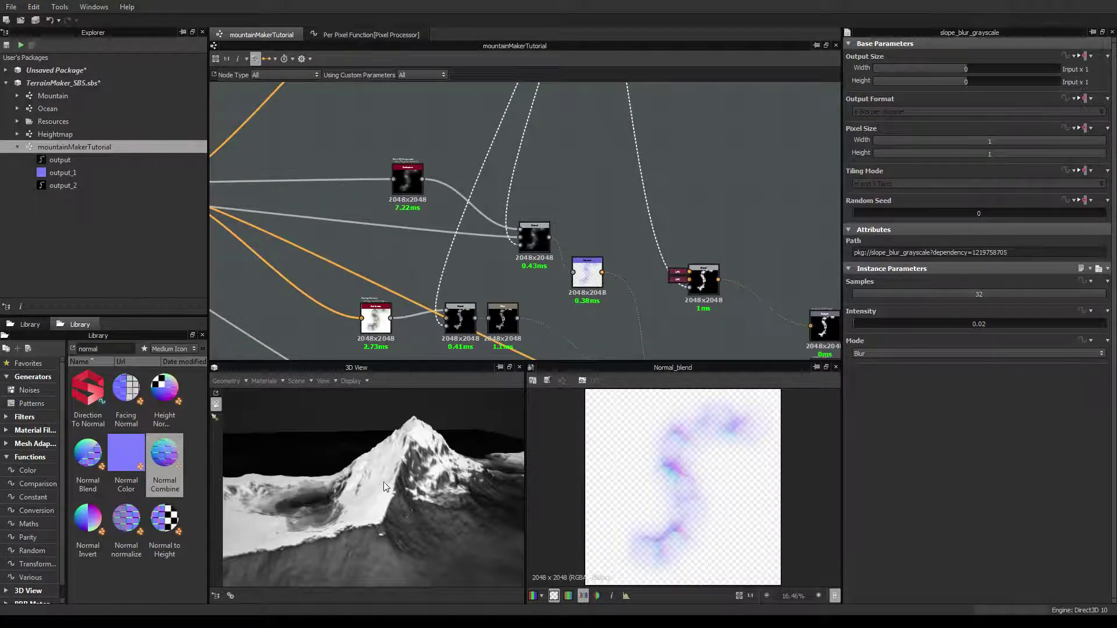
Examine the snow-covered mountain in 3D from close up and from afar, and survey the whole terrain graph
{"action": "left_click_drag", "start_coordinate": [381, 510], "coordinate": [431, 462]}
{"action": "left_click_drag", "start_coordinate": [369, 491], "coordinate": [390, 452]}
{"action": "scroll", "coordinate": [406, 477], "scroll_direction": "up", "scroll_amount": 3}
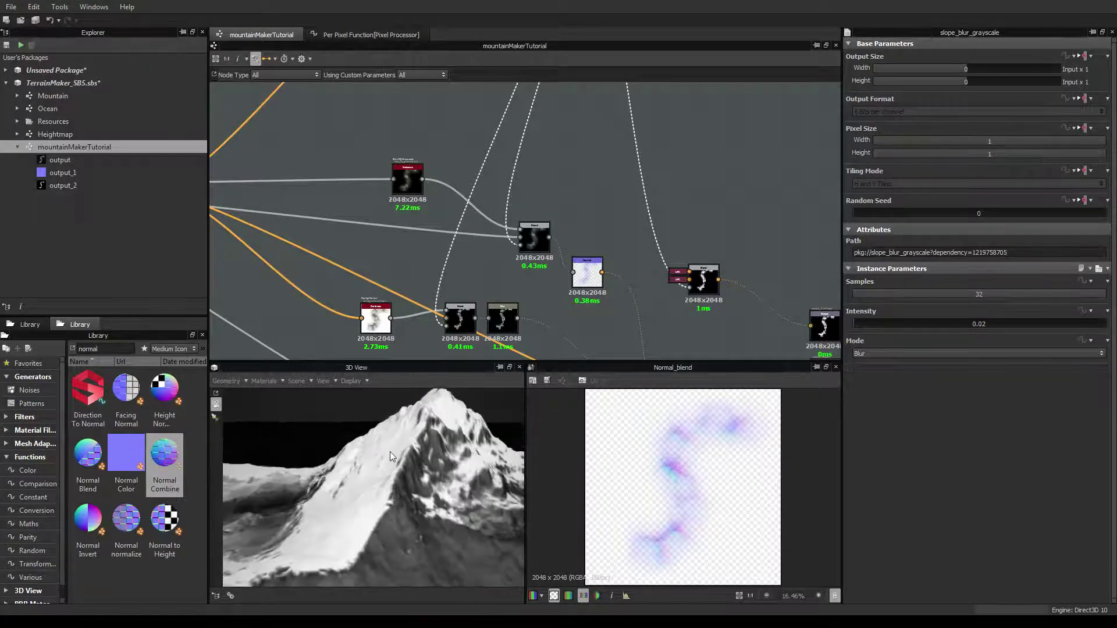
{"action": "scroll", "coordinate": [660, 300], "scroll_direction": "down", "scroll_amount": 2}
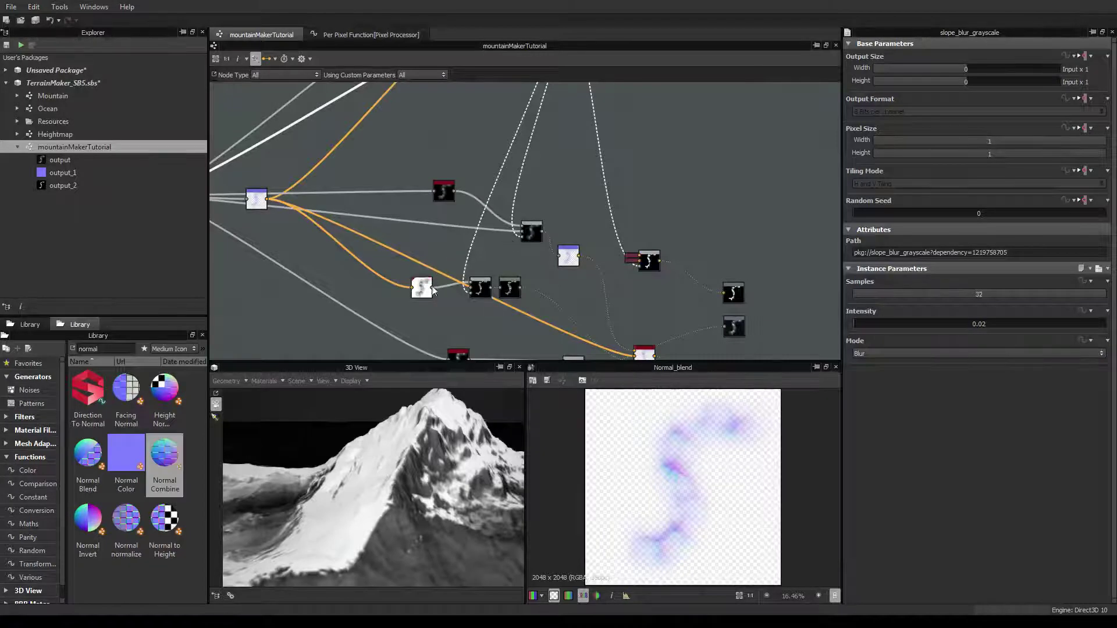
{"action": "scroll", "coordinate": [431, 284], "scroll_direction": "down", "scroll_amount": 1}
{"action": "left_click_drag", "start_coordinate": [394, 437], "coordinate": [401, 459]}
{"action": "scroll", "coordinate": [521, 226], "scroll_direction": "down", "scroll_amount": 5}
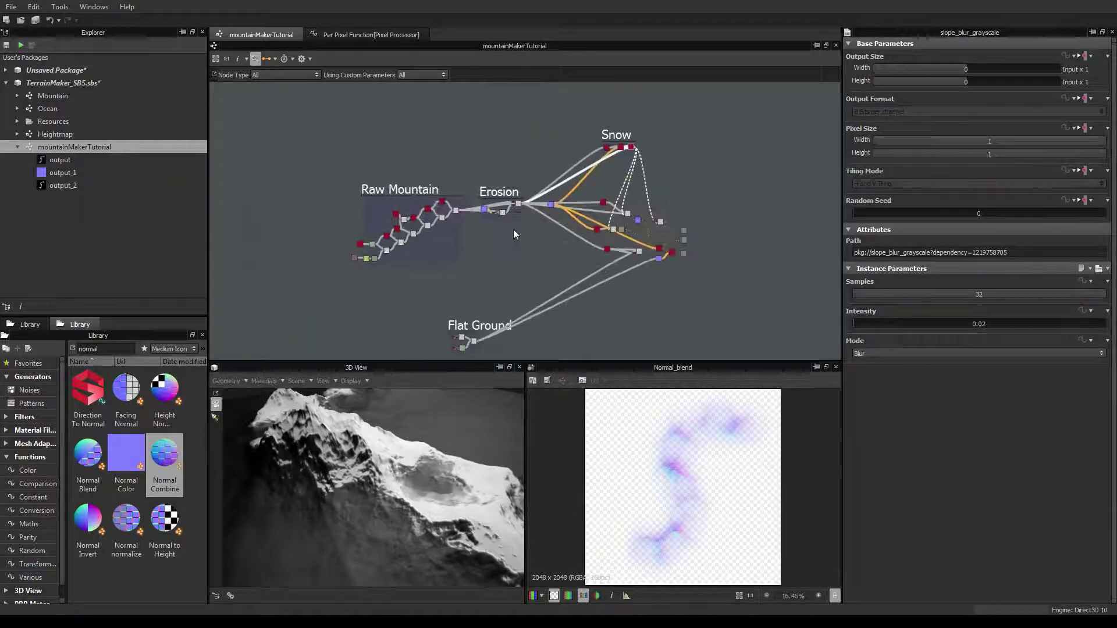
{"action": "left_click_drag", "start_coordinate": [301, 521], "coordinate": [198, 497]}
{"action": "left_click_drag", "start_coordinate": [422, 504], "coordinate": [364, 480]}
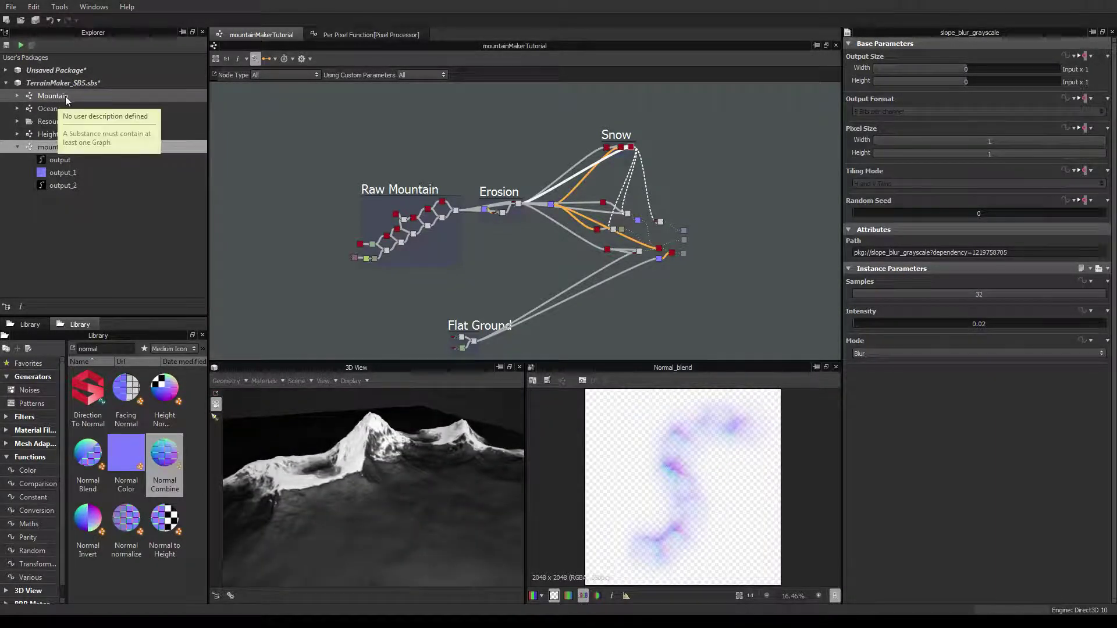
Open the Ocean graph and examine its islands and water in 3D along with the node layout
{"action": "double_click", "coordinate": [59, 109]}
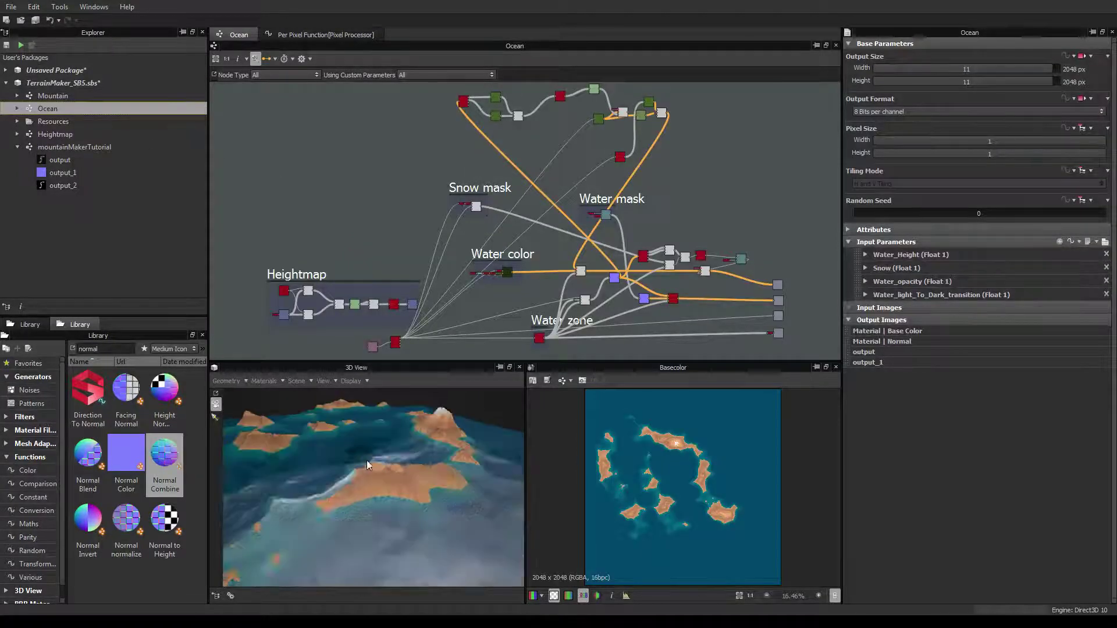
{"action": "left_click_drag", "start_coordinate": [381, 463], "coordinate": [348, 416]}
{"action": "scroll", "coordinate": [410, 476], "scroll_direction": "up", "scroll_amount": 2}
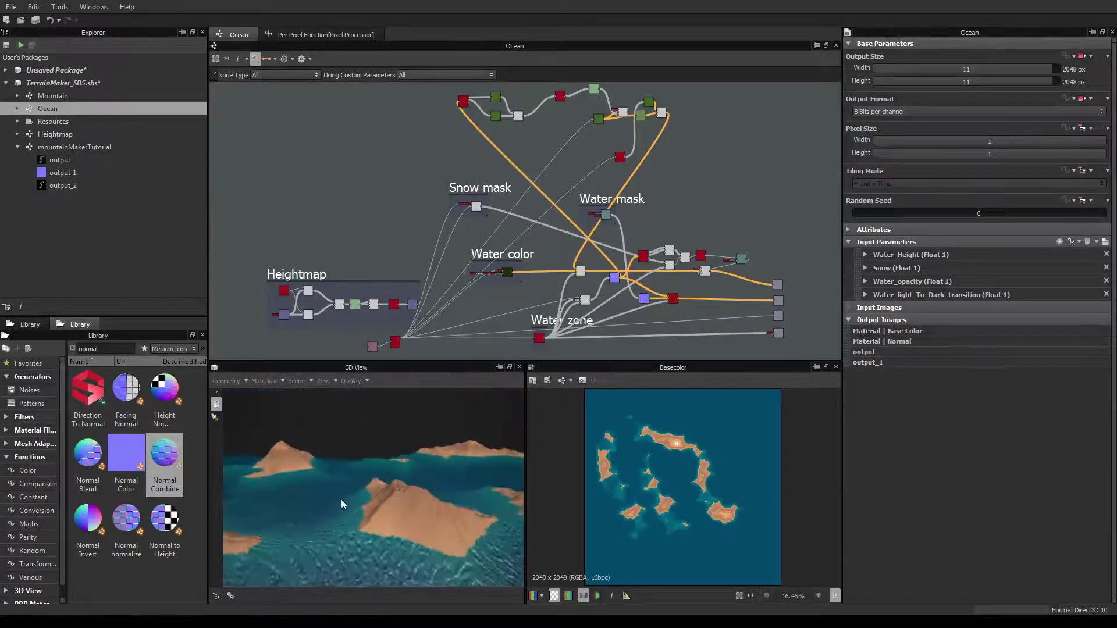
{"action": "left_click_drag", "start_coordinate": [332, 466], "coordinate": [372, 460]}
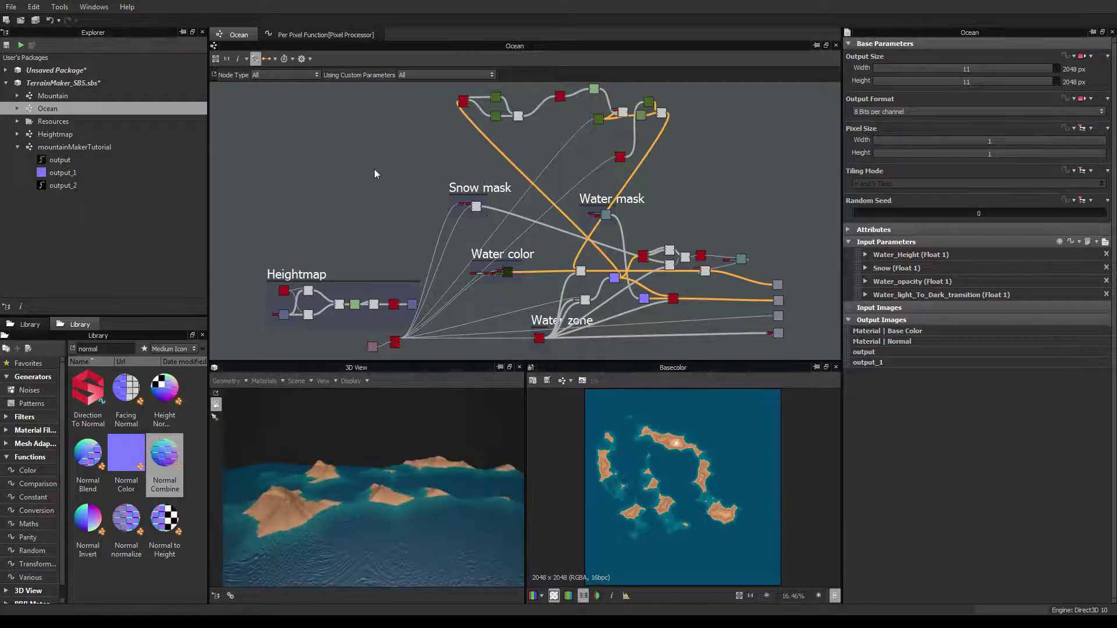
{"action": "scroll", "coordinate": [378, 169], "scroll_direction": "down", "scroll_amount": 5}
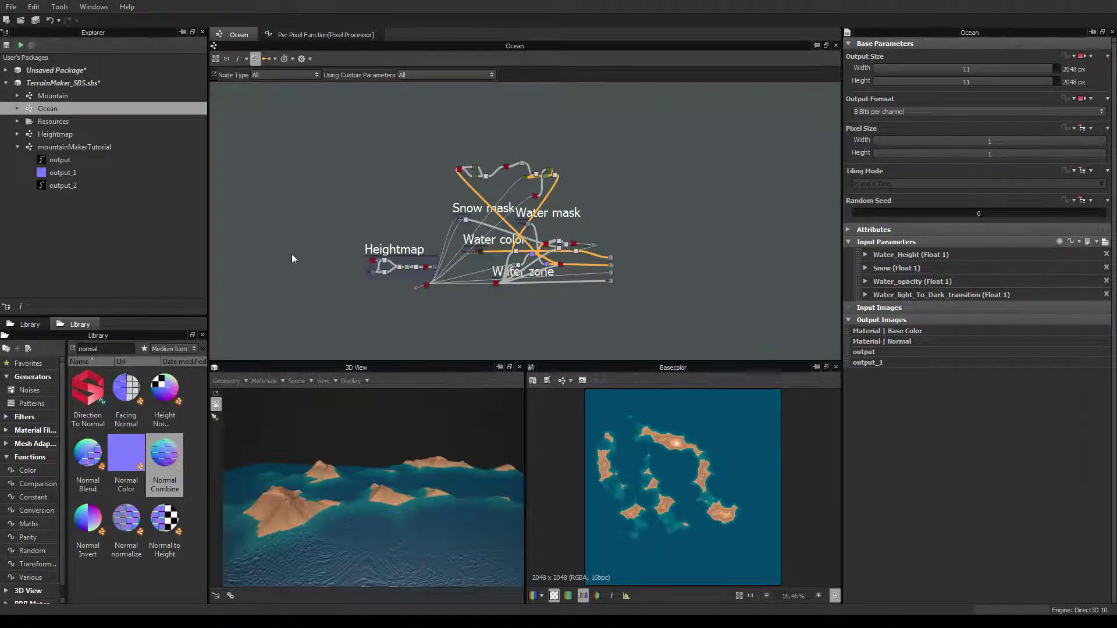
Reopen the mountainMakerTutorial graph and view the snowy mountain in 3D from several angles
{"action": "double_click", "coordinate": [84, 147]}
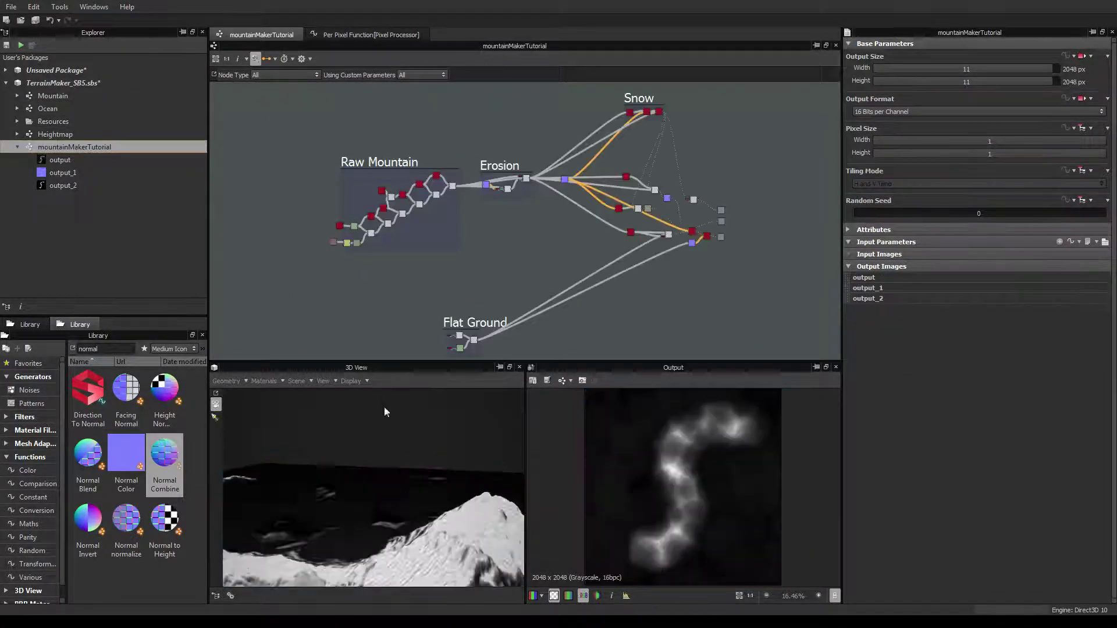
{"action": "left_click_drag", "start_coordinate": [432, 462], "coordinate": [423, 500]}
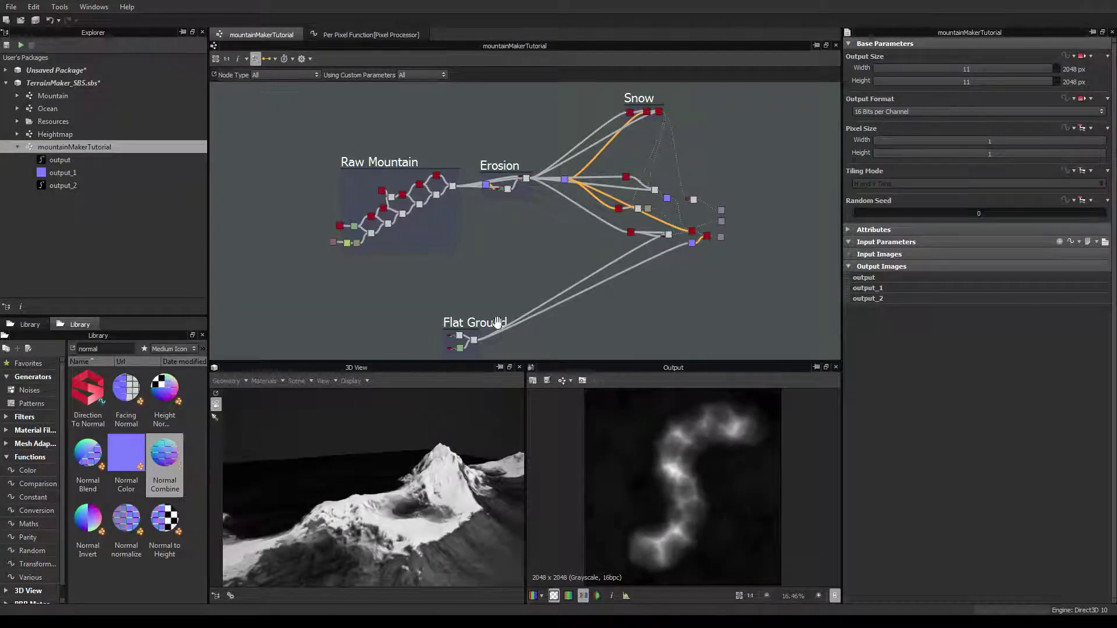
{"action": "left_click_drag", "start_coordinate": [460, 445], "coordinate": [466, 494]}
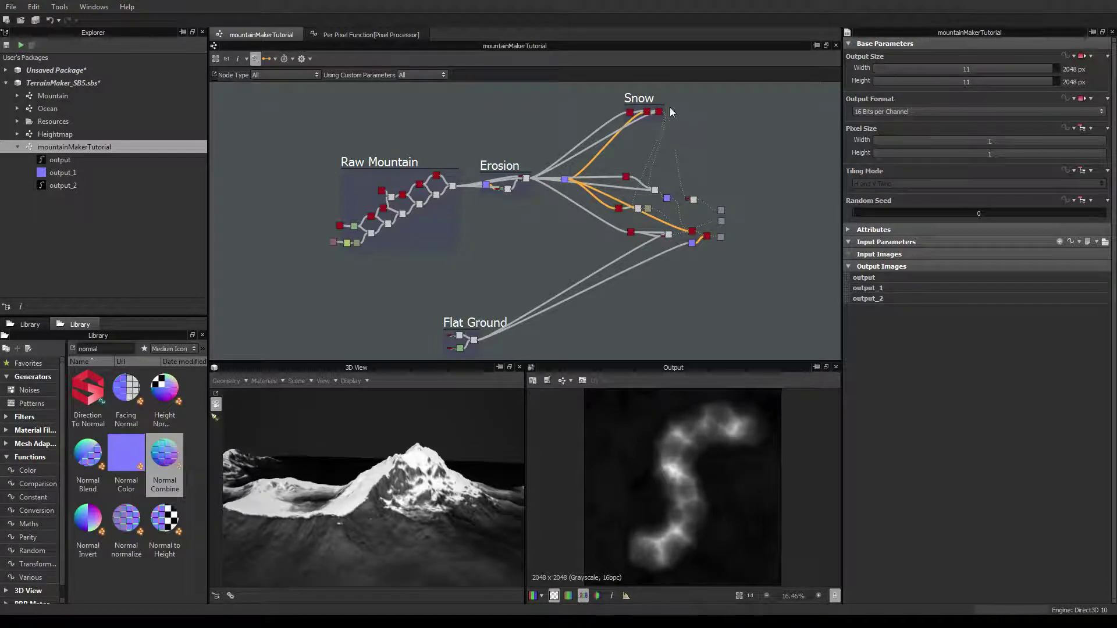
Set the position of the Snow frame's Histogram Scan to 0.83 and inspect the snow coverage on the mountain
{"action": "middle_click_drag", "start_coordinate": [634, 129], "coordinate": [553, 266]}
{"action": "scroll", "coordinate": [564, 228], "scroll_direction": "up", "scroll_amount": 5}
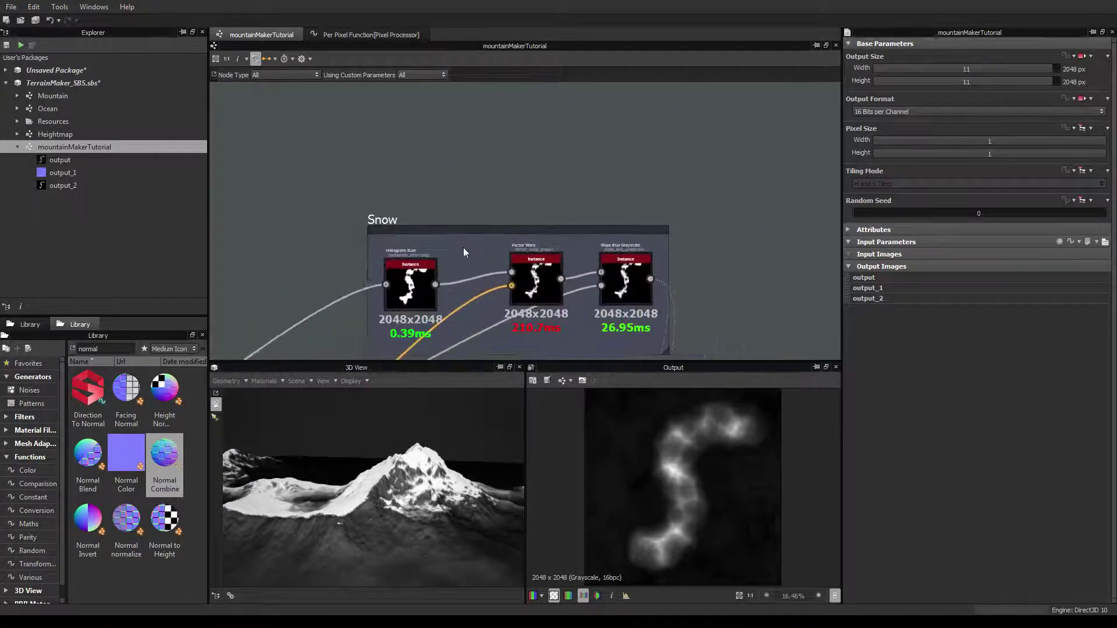
{"action": "left_click", "coordinate": [418, 283]}
{"action": "mouse_move", "coordinate": [1048, 295]}
{"action": "left_mouse_down"}
{"action": "mouse_move", "coordinate": [1026, 294]}
{"action": "mouse_move", "coordinate": [1113, 299]}
{"action": "mouse_move", "coordinate": [1063, 292]}
{"action": "left_mouse_up"}
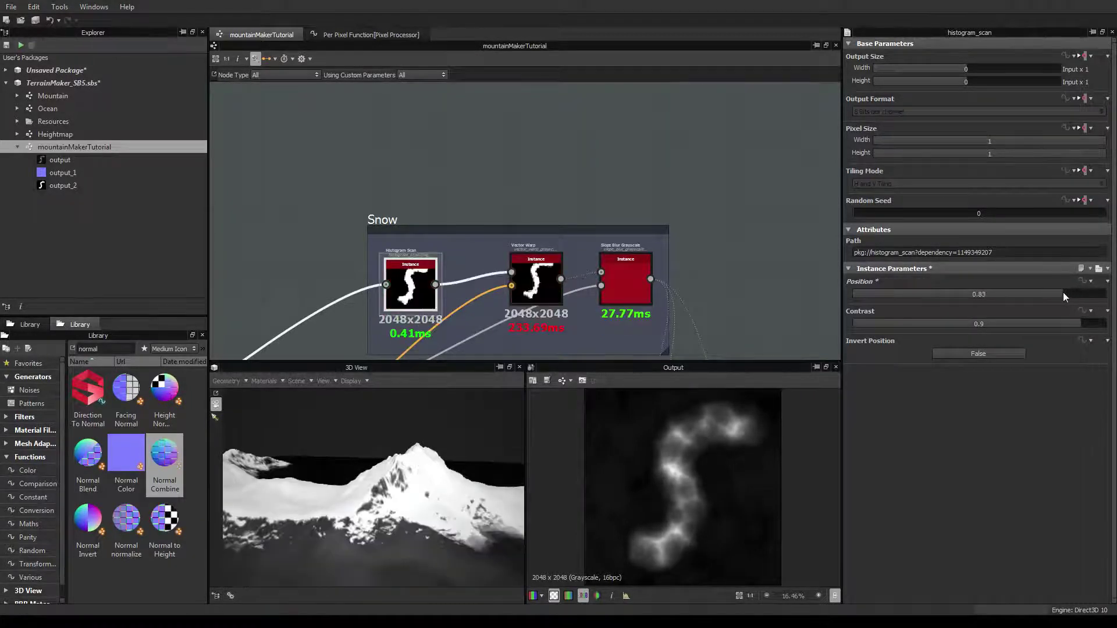
{"action": "left_click_drag", "start_coordinate": [292, 541], "coordinate": [415, 448]}
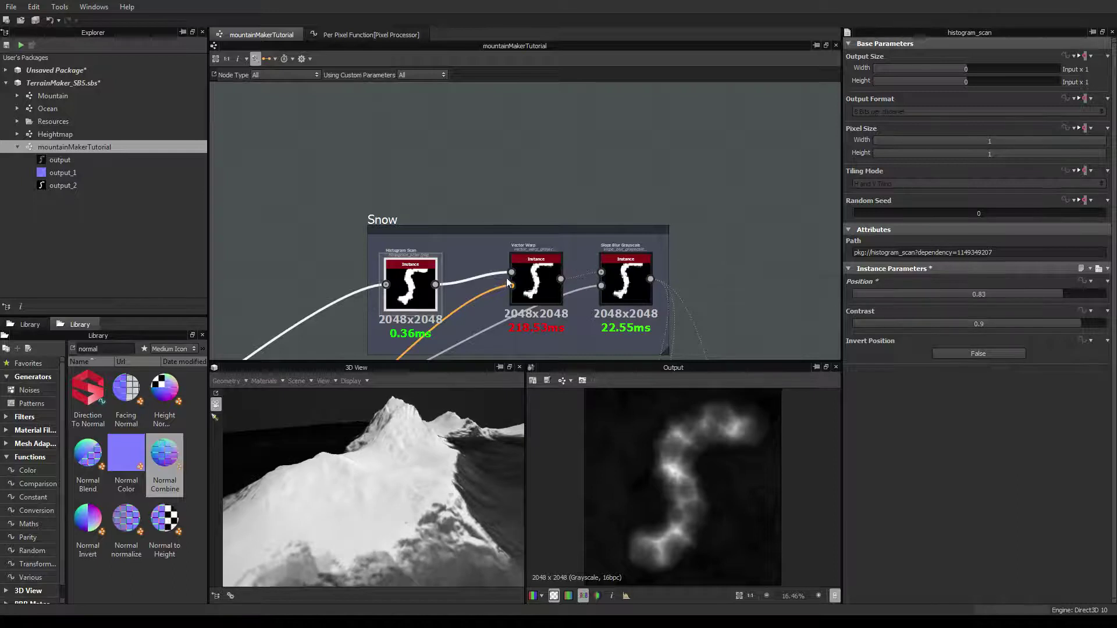
Try intensities of 0.17 and 0.29 on the Snow frame's Vector Warp, examine the peak, and return the intensity to 0.11
{"action": "left_click", "coordinate": [538, 280]}
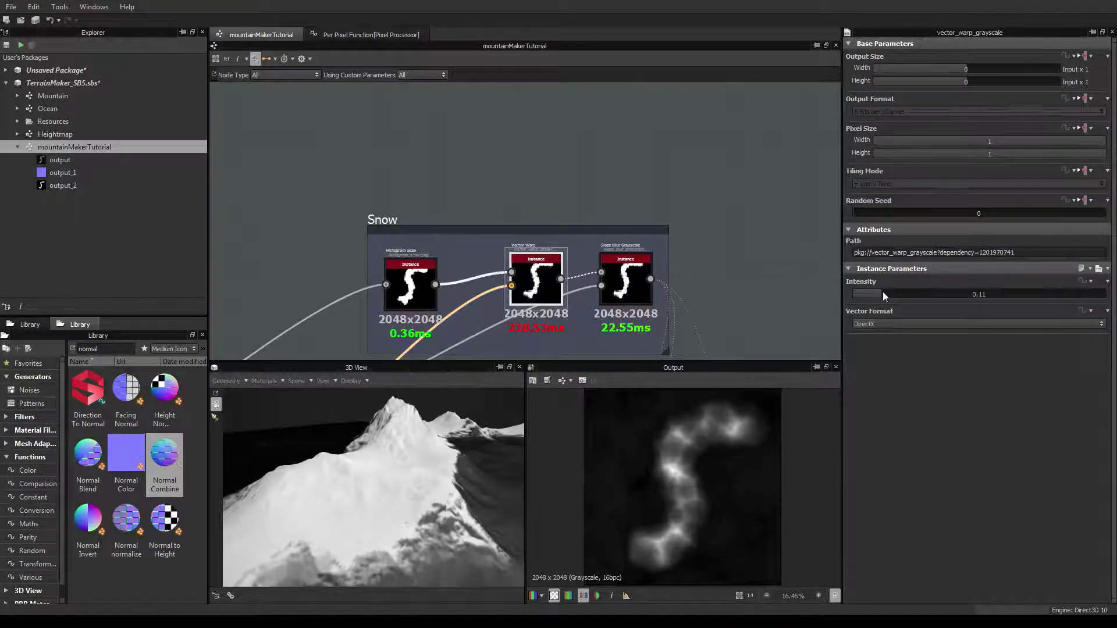
{"action": "left_click_drag", "start_coordinate": [881, 295], "coordinate": [895, 294]}
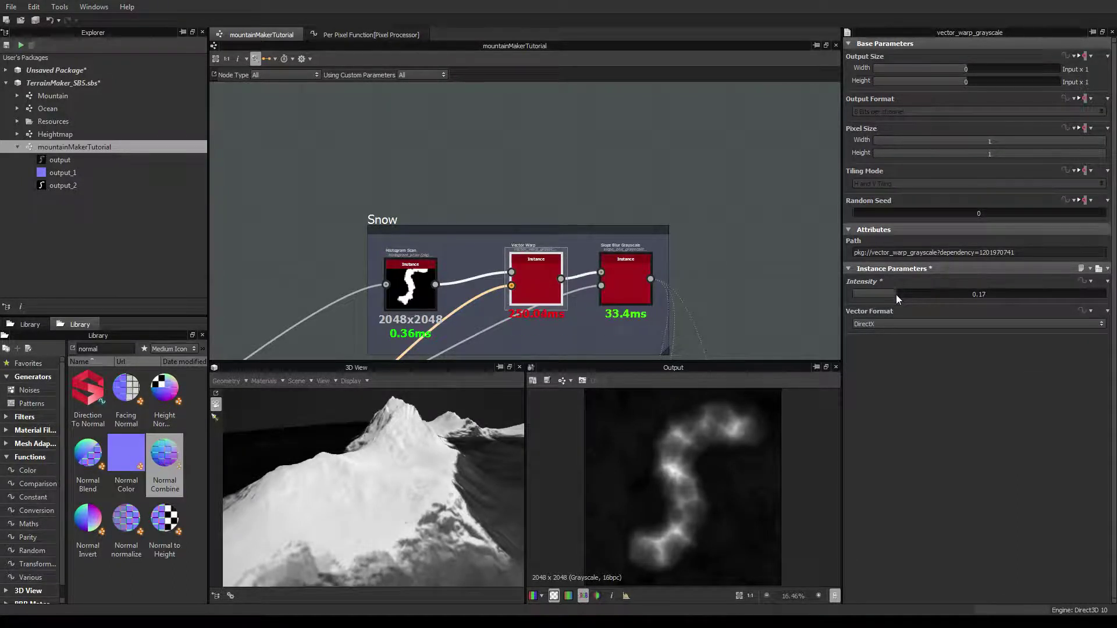
{"action": "left_click_drag", "start_coordinate": [905, 294], "coordinate": [927, 294]}
{"action": "mouse_move", "coordinate": [349, 453]}
{"action": "left_mouse_down"}
{"action": "mouse_move", "coordinate": [471, 450]}
{"action": "mouse_move", "coordinate": [381, 395]}
{"action": "mouse_move", "coordinate": [381, 445]}
{"action": "mouse_move", "coordinate": [364, 444]}
{"action": "left_mouse_up"}
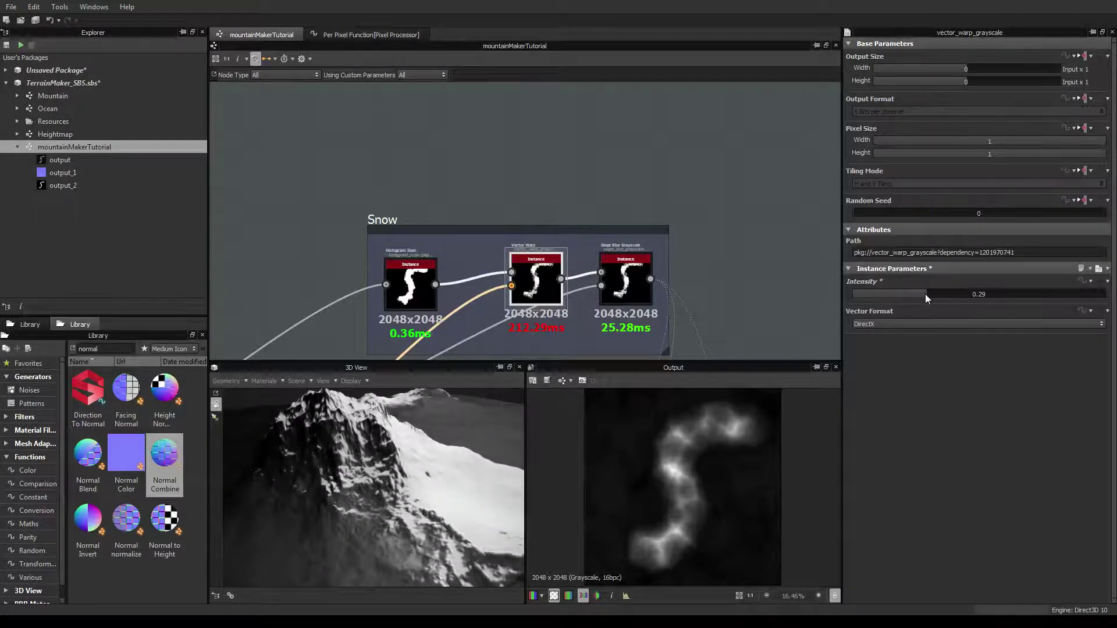
{"action": "left_click_drag", "start_coordinate": [924, 294], "coordinate": [881, 296]}
{"action": "left_click_drag", "start_coordinate": [297, 448], "coordinate": [329, 435]}
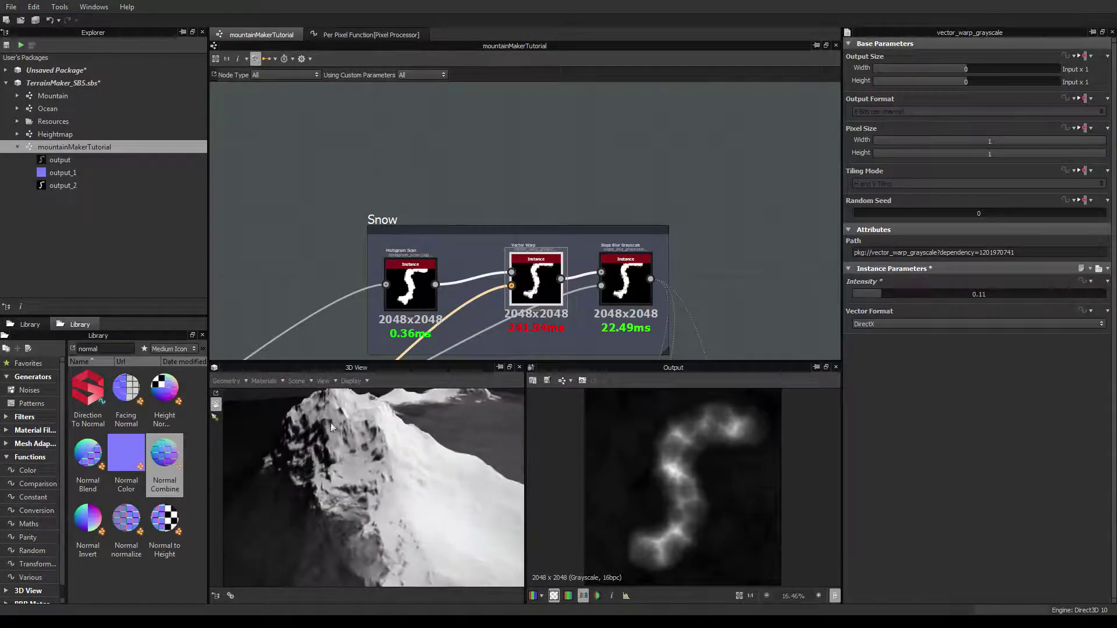
Look over the nodes between the Snow frame and the outputs, and examine the mountain's snow in 3D
{"action": "middle_click_drag", "start_coordinate": [767, 263], "coordinate": [718, 218]}
{"action": "scroll", "coordinate": [727, 217], "scroll_direction": "down", "scroll_amount": 7}
{"action": "middle_click_drag", "start_coordinate": [732, 262], "coordinate": [565, 155]}
{"action": "left_click_drag", "start_coordinate": [351, 512], "coordinate": [448, 426]}
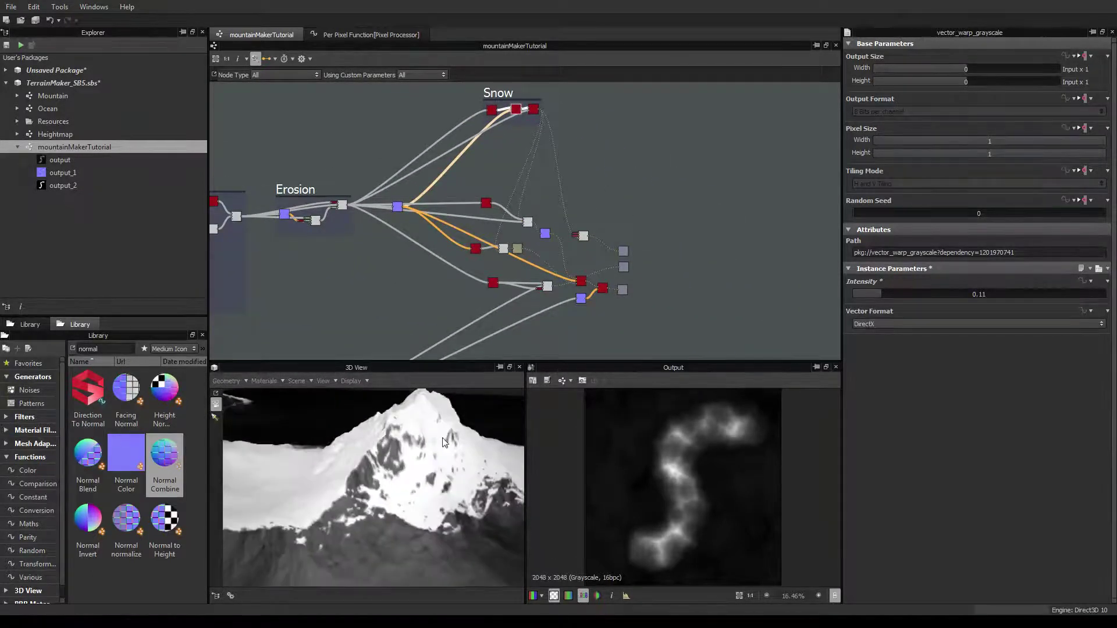